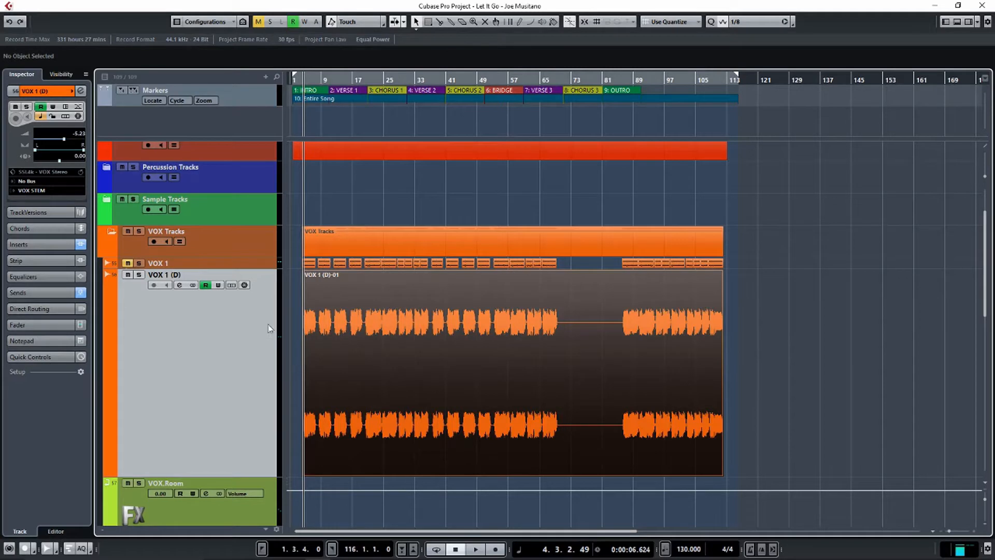
Open the VOX 1 (D)-01 vocal clip for editing and activate VariAudio's Pitch & Warp mode
double_click(356, 328)
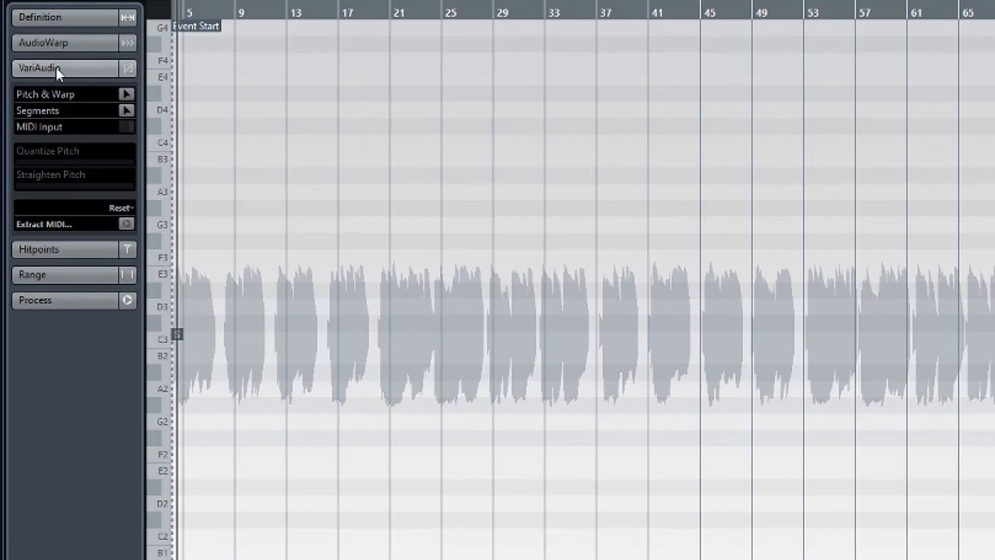
click(61, 43)
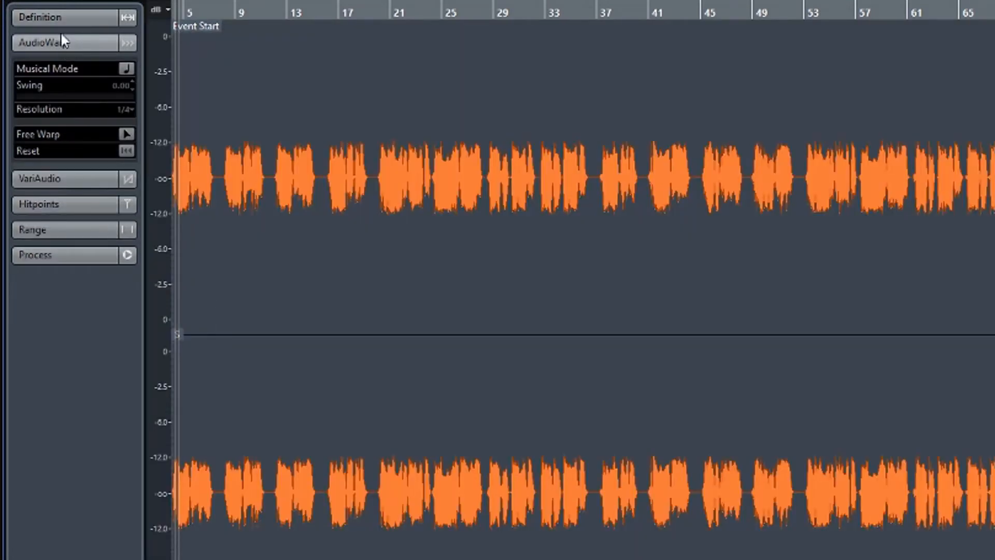
click(60, 176)
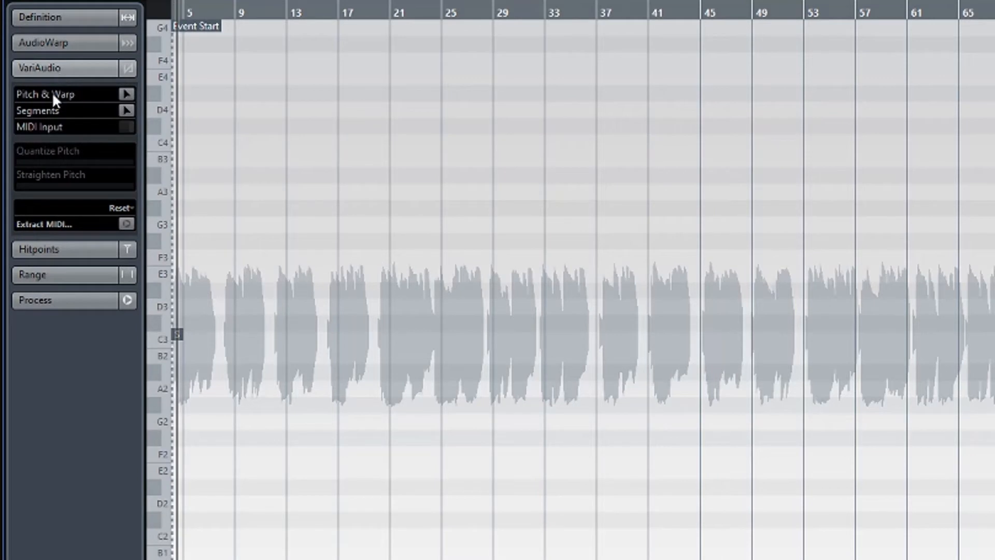
click(127, 95)
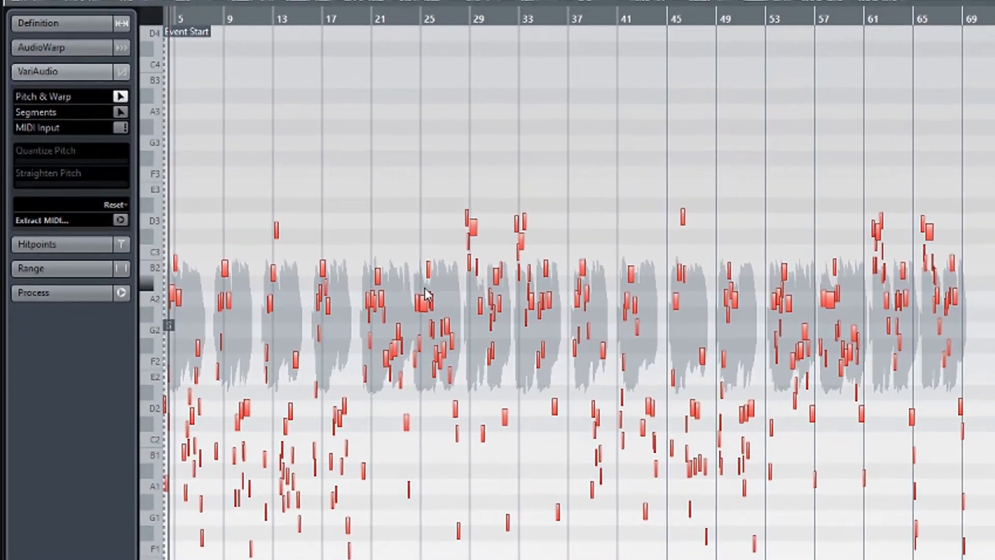
Inspect the detected pitch segments of the opening vocal phrase, and play the vocal from the start of the clip
scroll(440, 299, up, 5)
scroll(399, 284, up, 8)
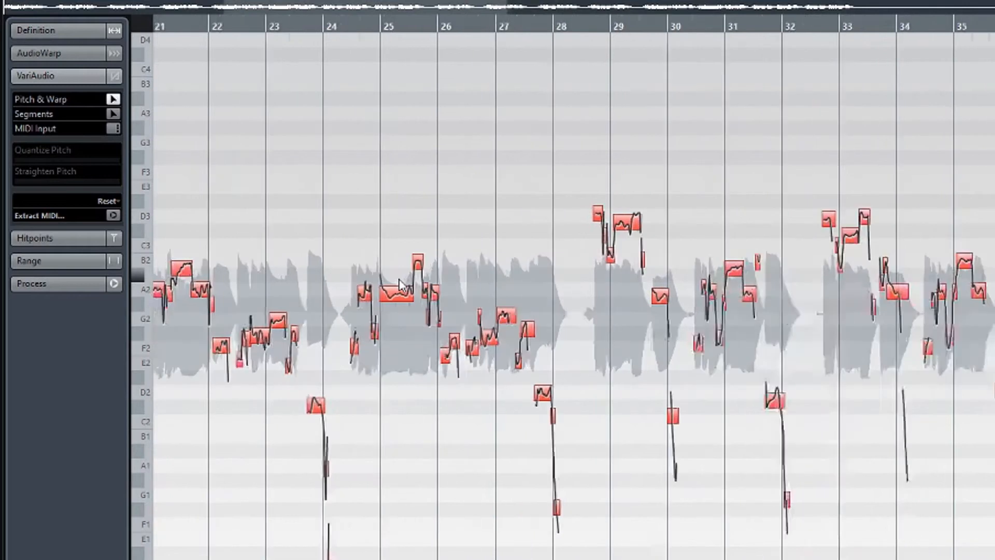
scroll(399, 284, left, 10)
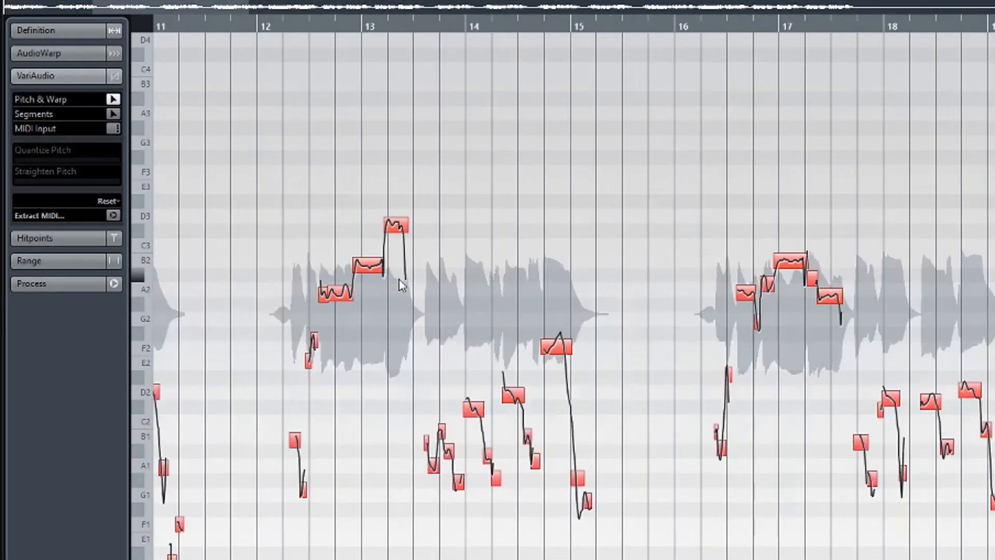
scroll(399, 284, up, 4)
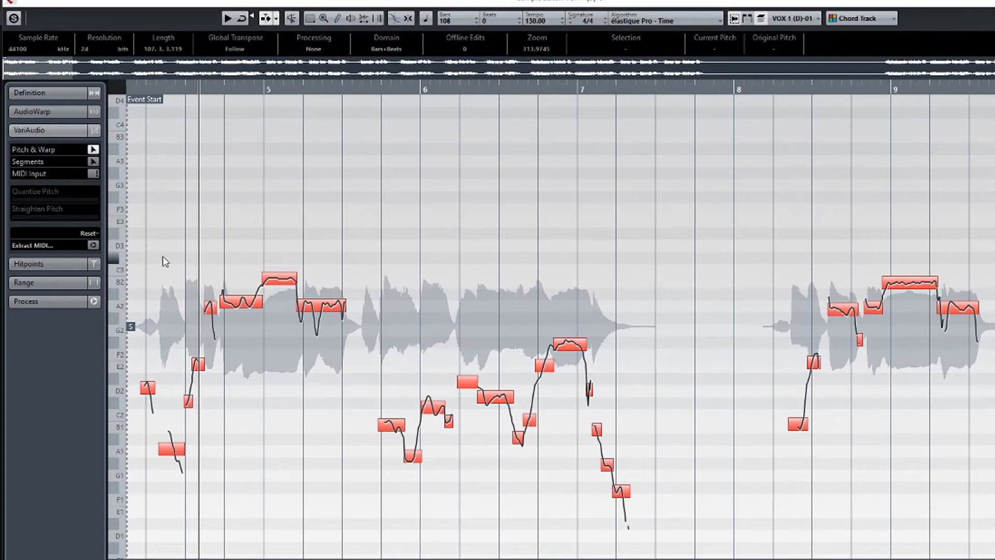
drag(188, 249, 378, 344)
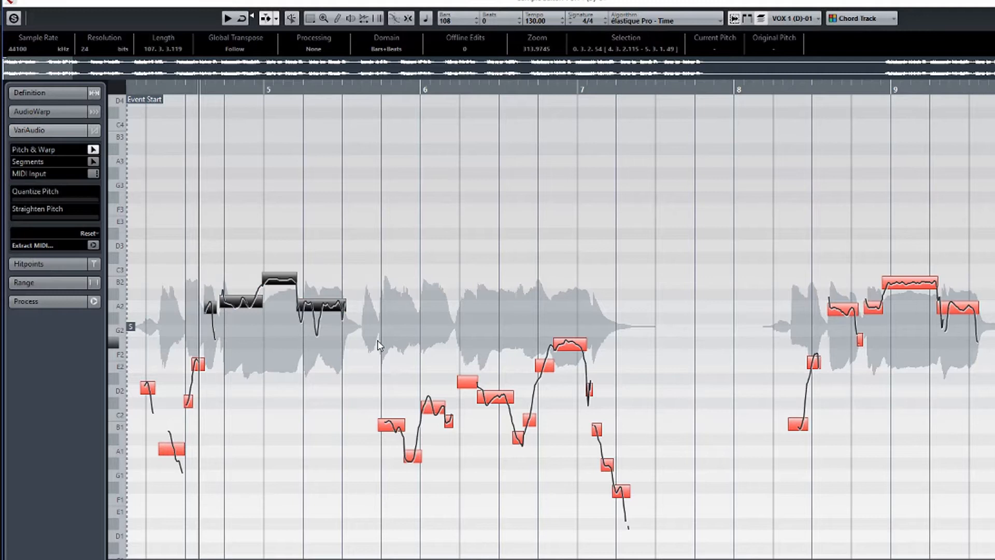
click(145, 260)
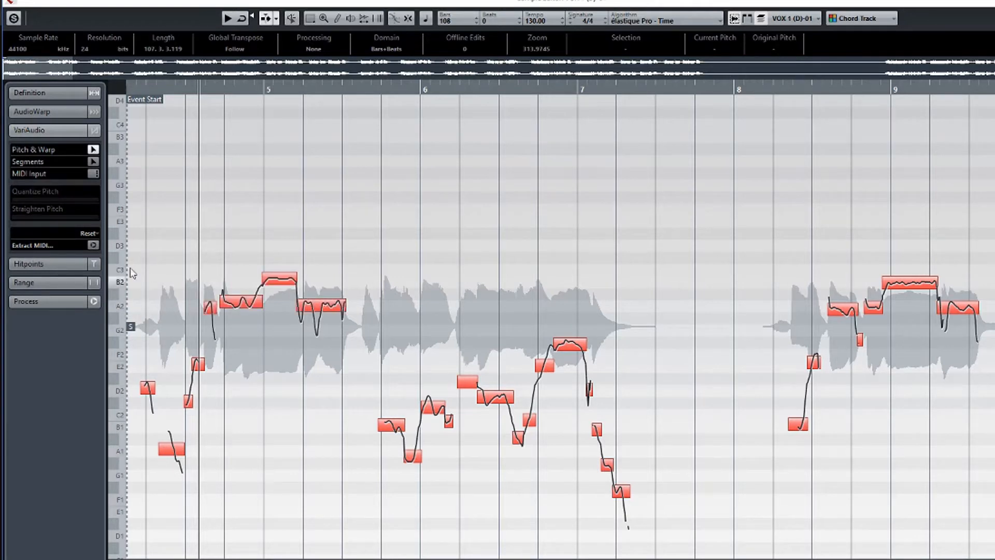
click(137, 88)
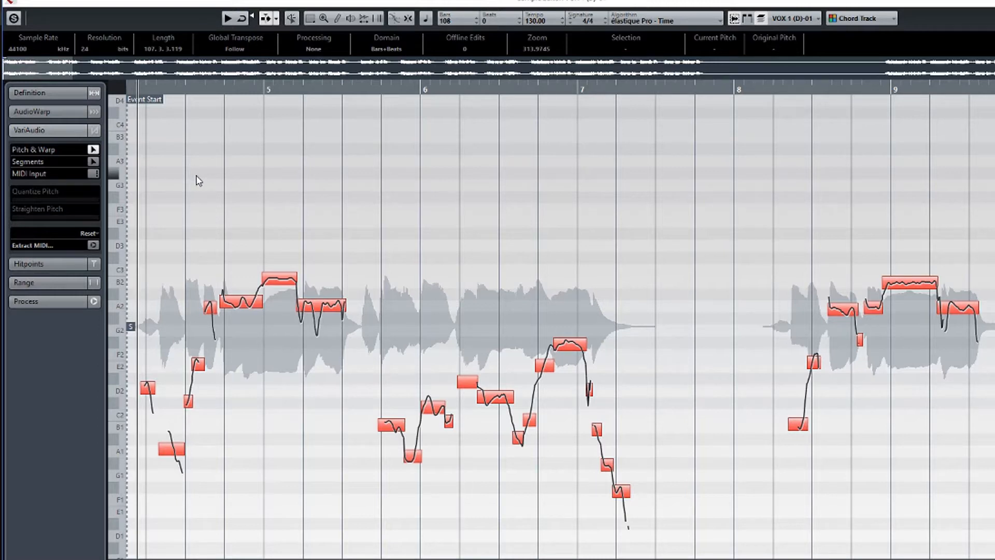
key(space)
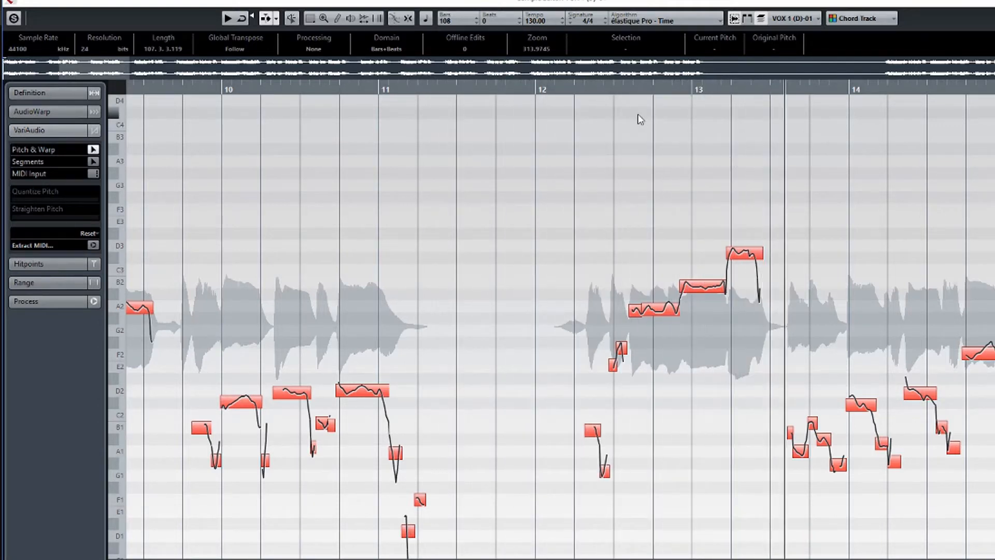
Try raising the long segment just before bar 13 by one semitone, and audition the phrase from just ahead of it
click(593, 88)
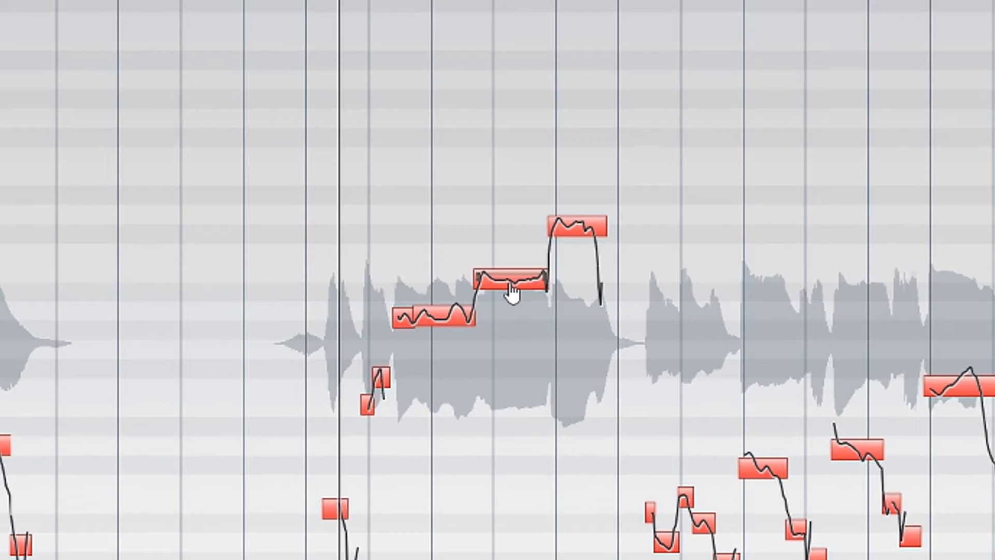
click(512, 292)
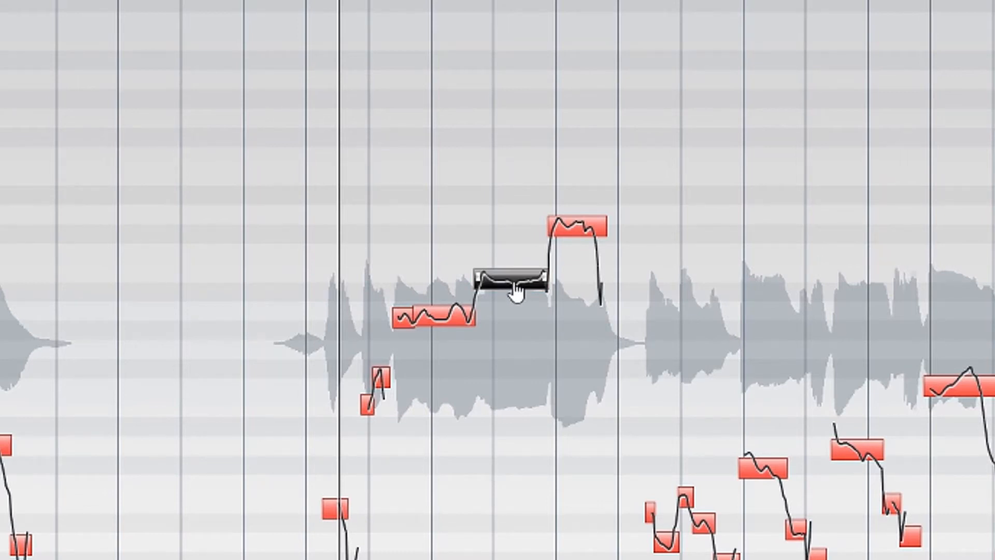
mouse_move(514, 290)
mouse_down()
mouse_move(512, 264)
mouse_move(517, 290)
mouse_move(515, 277)
mouse_up()
key(space)
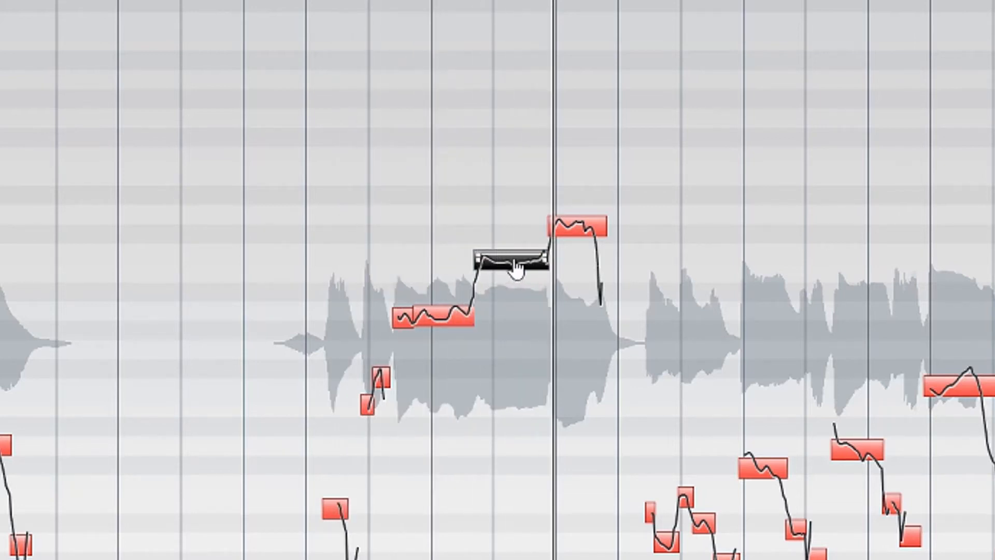
Try the same segment before bar 13 one semitone below its original pitch, and audition the phrase
drag(516, 269, 520, 290)
click(522, 303)
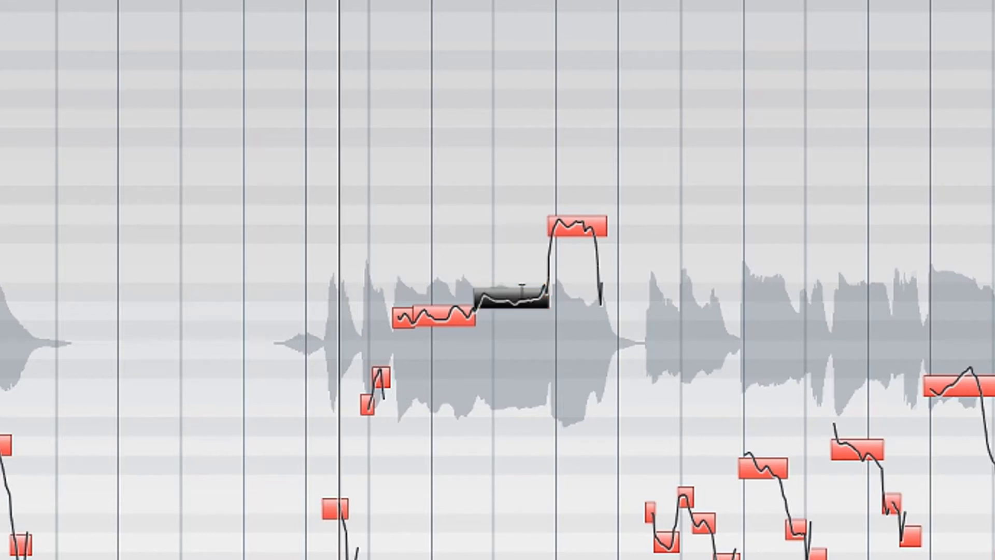
key(space)
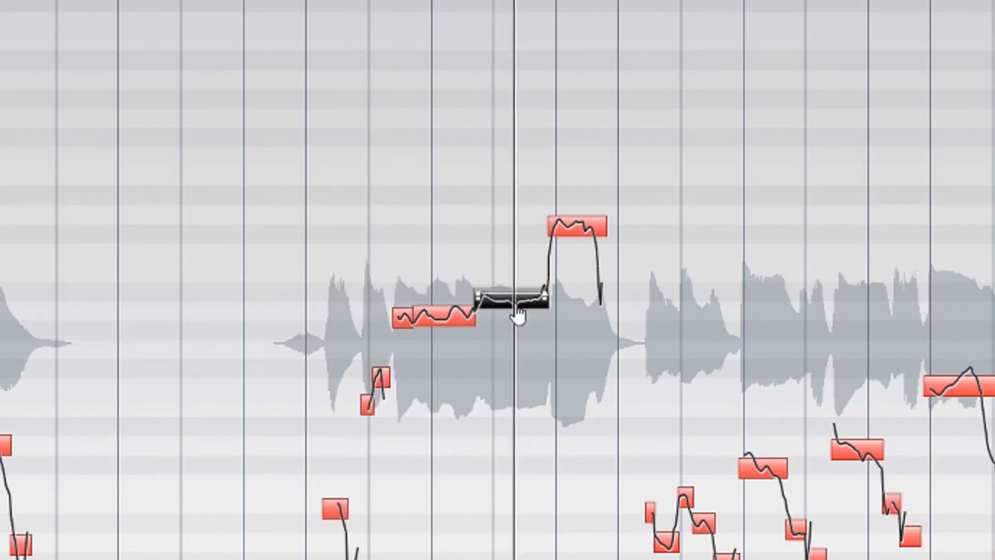
key(space)
Return the segment before bar 13 to its original pitch and play the phrase again
mouse_move(514, 300)
mouse_down()
mouse_move(514, 284)
mouse_move(510, 297)
mouse_up()
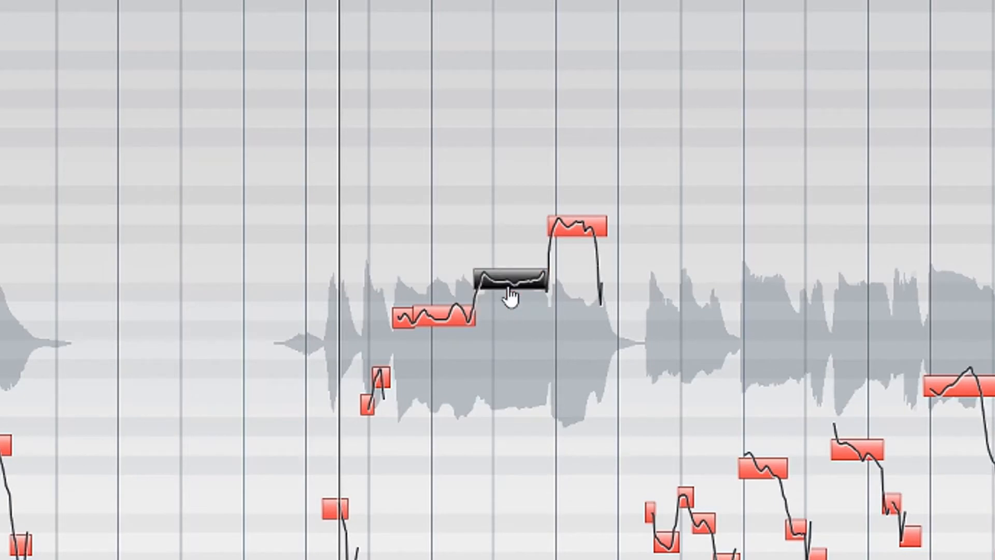
key(space)
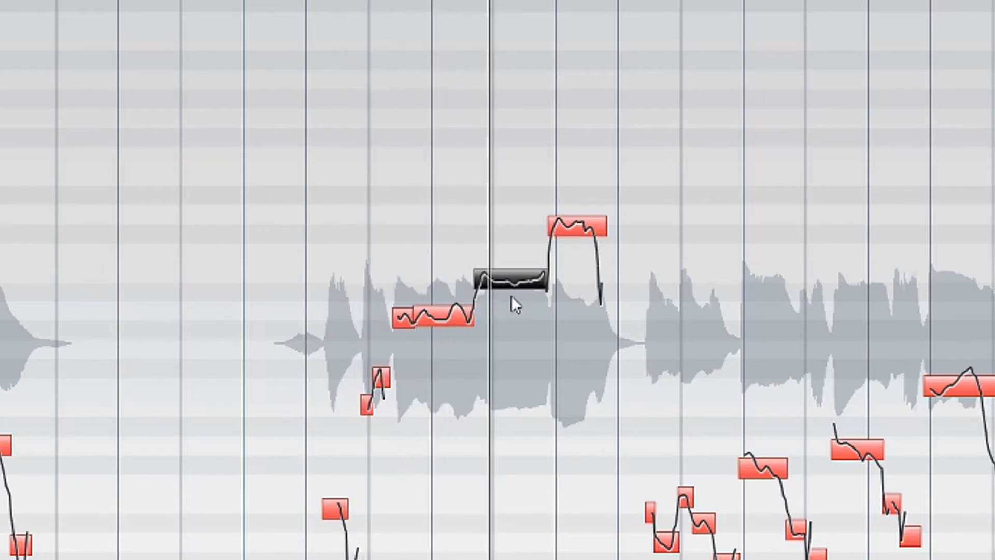
key(space)
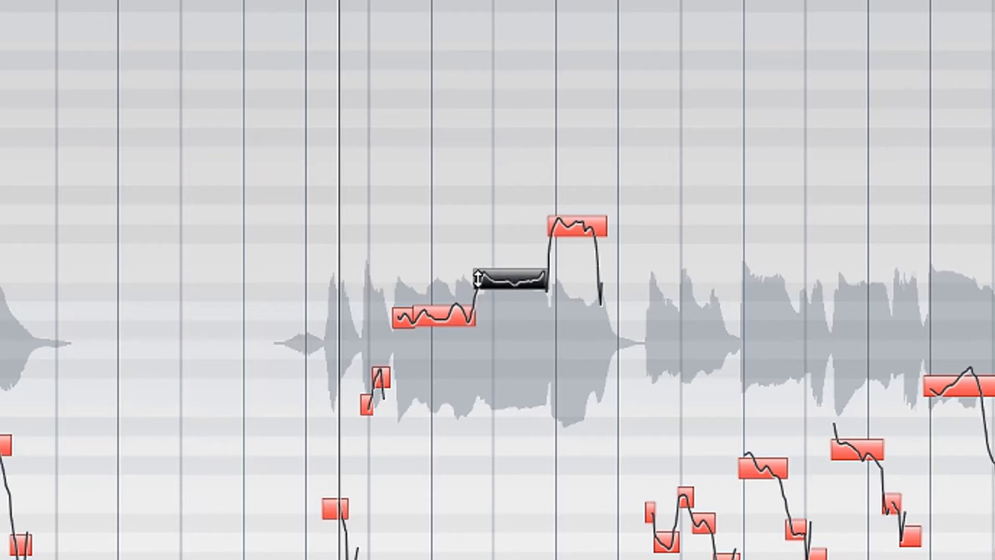
Shift the segment before bar 13 up and back down in pitch, leaving it between B2 and C3
drag(510, 287, 509, 258)
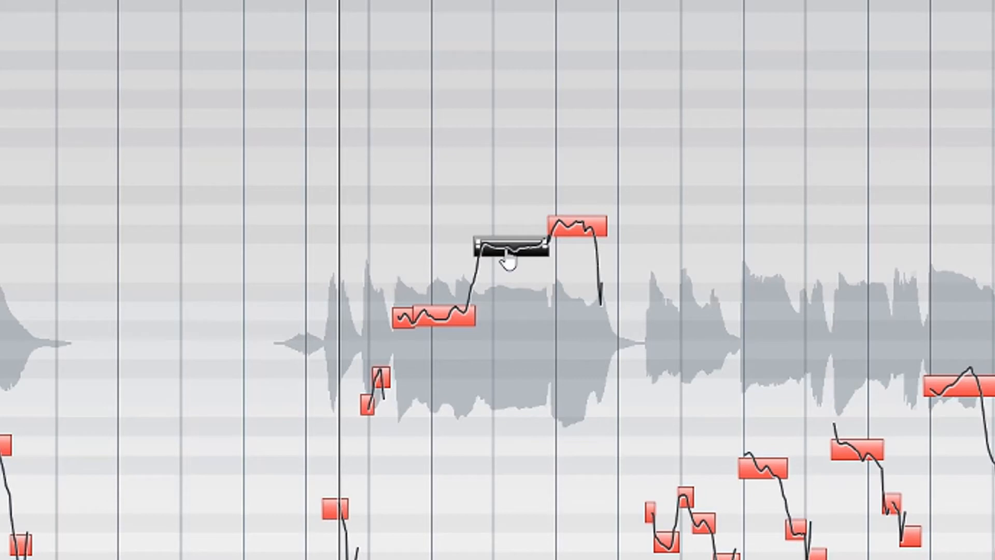
click(506, 251)
mouse_move(505, 263)
mouse_down()
mouse_move(508, 297)
mouse_move(504, 262)
mouse_up()
mouse_move(499, 262)
mouse_down()
mouse_move(497, 300)
mouse_move(499, 276)
mouse_up()
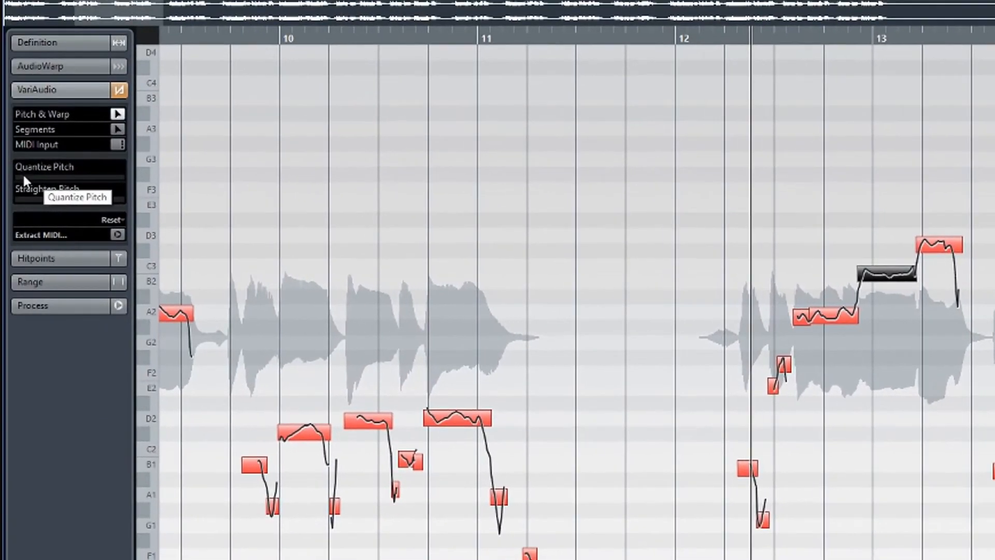
Apply maximum Quantize Pitch to the selected segment before bar 13 and audition the phrase
drag(23, 176, 156, 192)
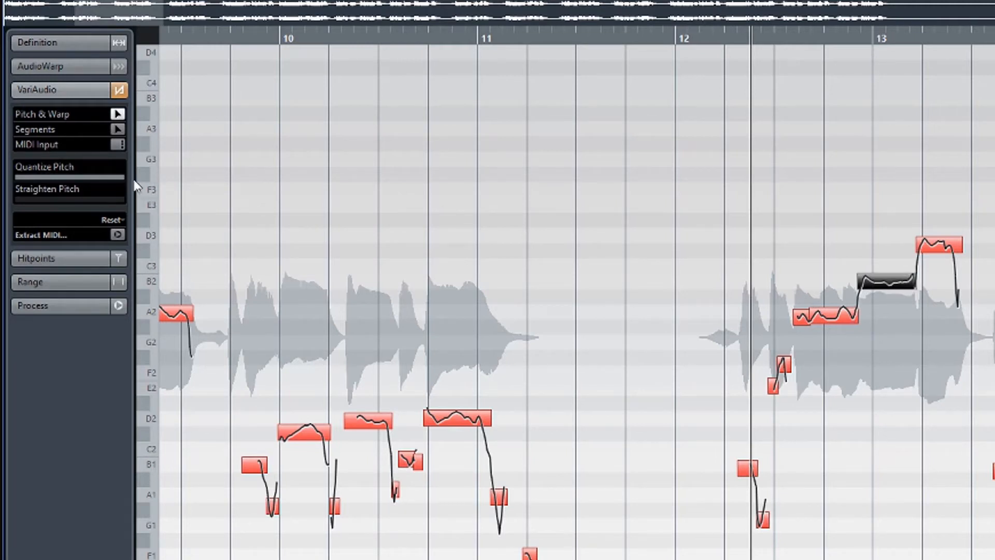
mouse_move(119, 177)
mouse_down()
mouse_move(38, 177)
mouse_move(104, 174)
mouse_up()
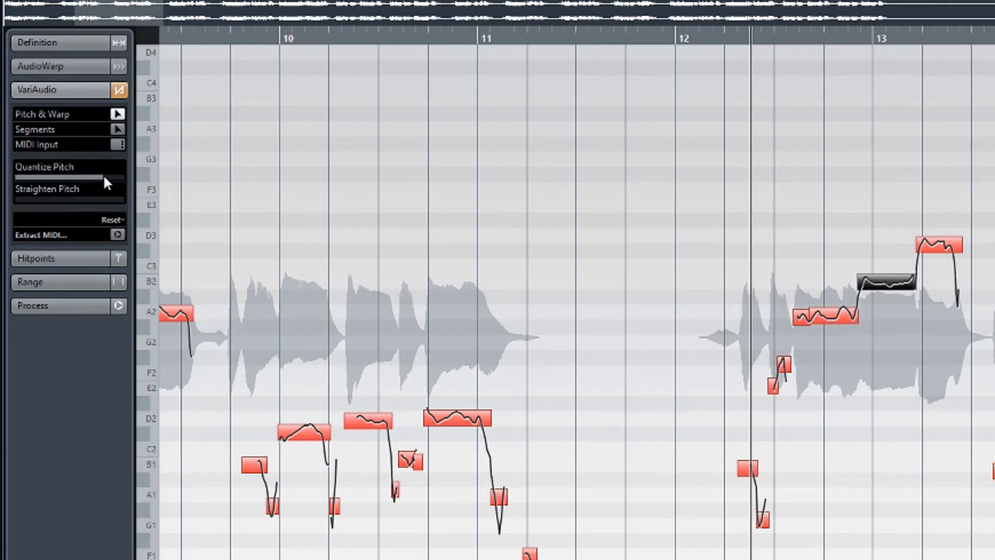
drag(104, 174, 171, 182)
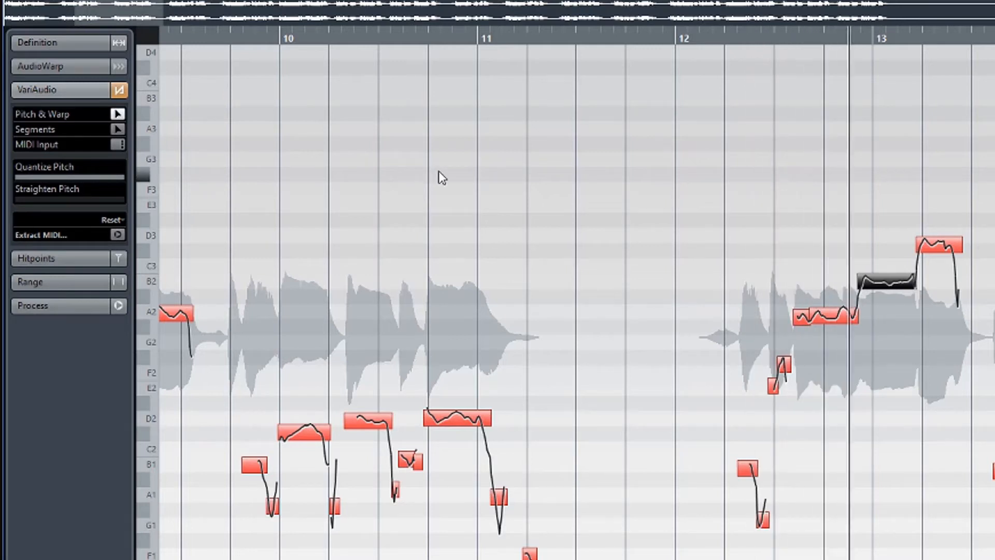
key(space)
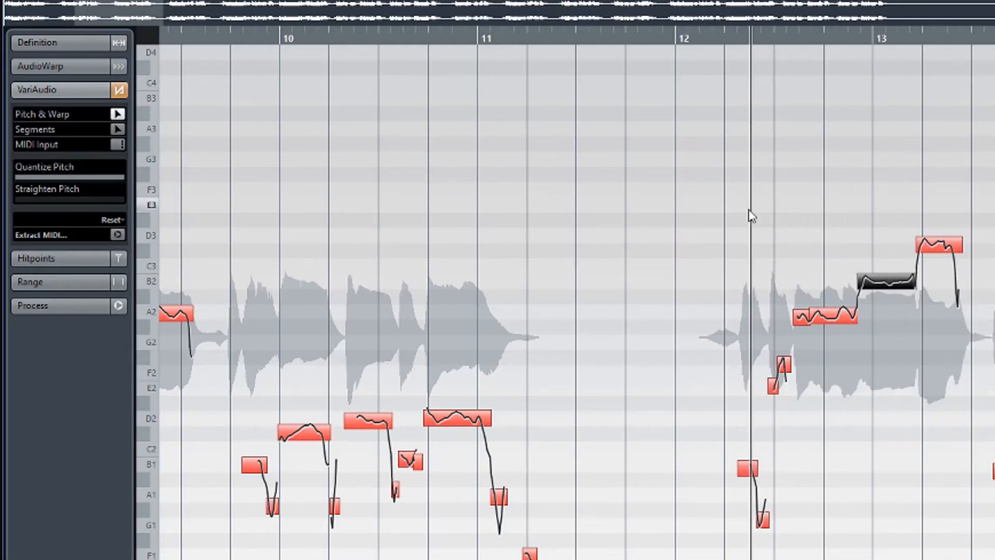
Apply maximum Quantize Pitch to the high segment just after bar 13 and audition it
click(935, 257)
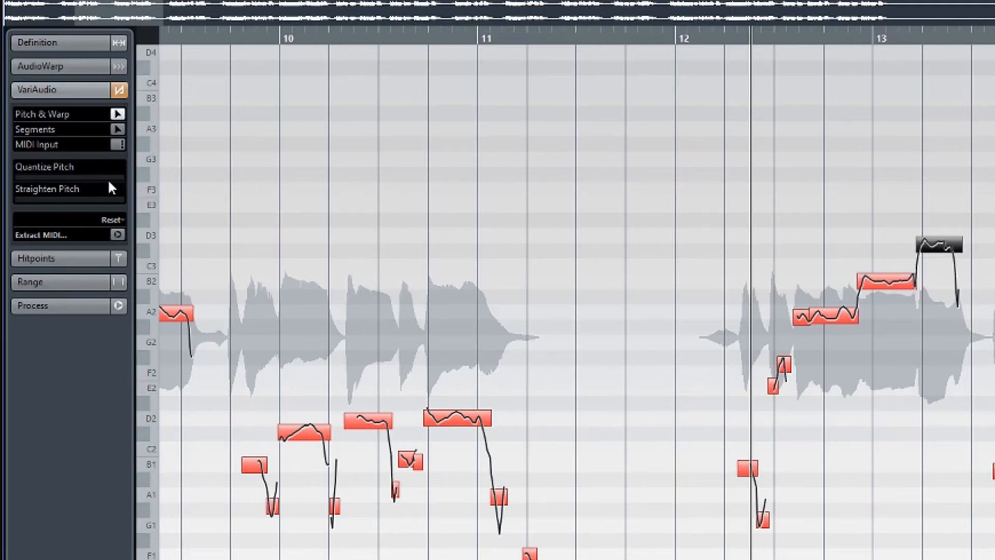
drag(100, 179, 128, 184)
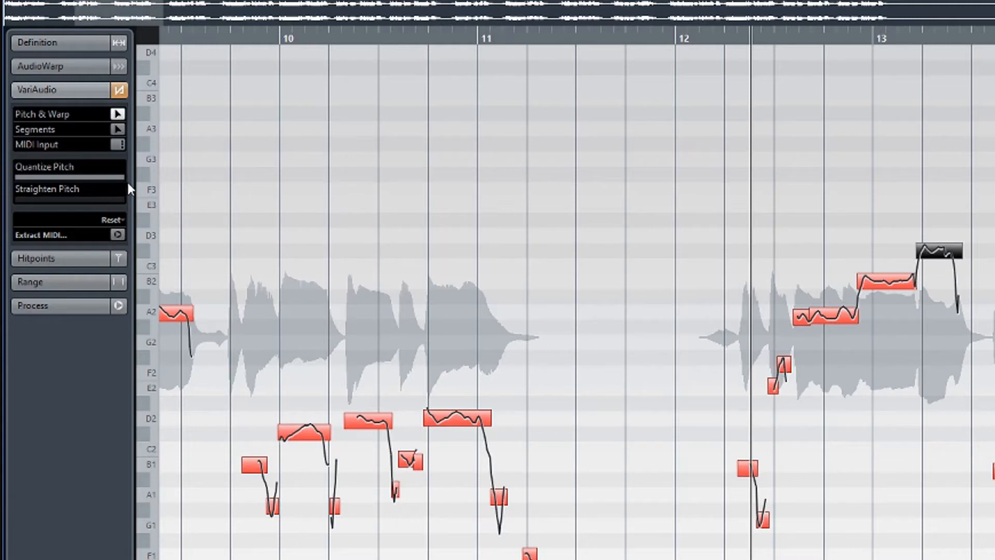
key(space)
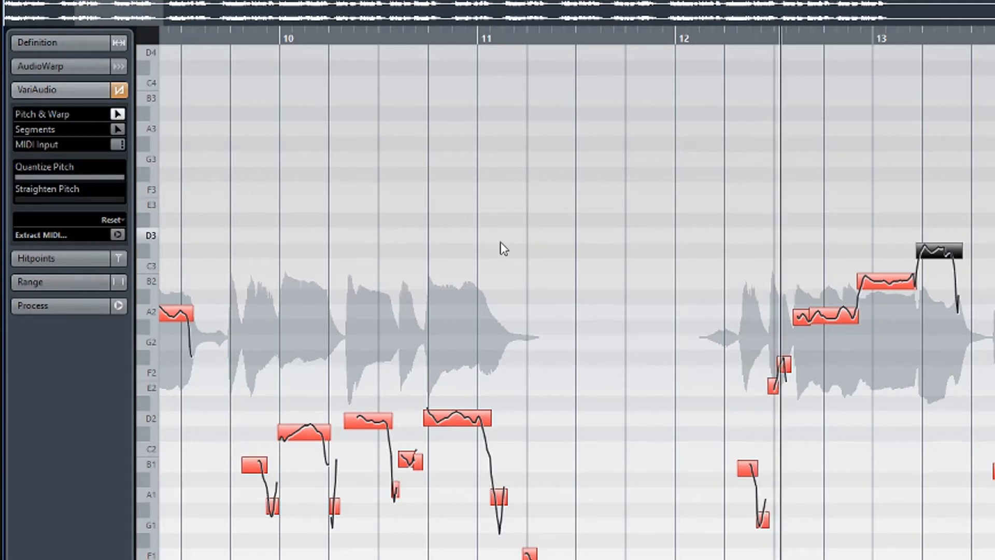
key(space)
Raise the high segment just after bar 13 to D3 and play the phrase back
mouse_move(846, 239)
mouse_down()
mouse_move(962, 307)
mouse_move(847, 247)
mouse_up()
drag(933, 254, 932, 245)
key(space)
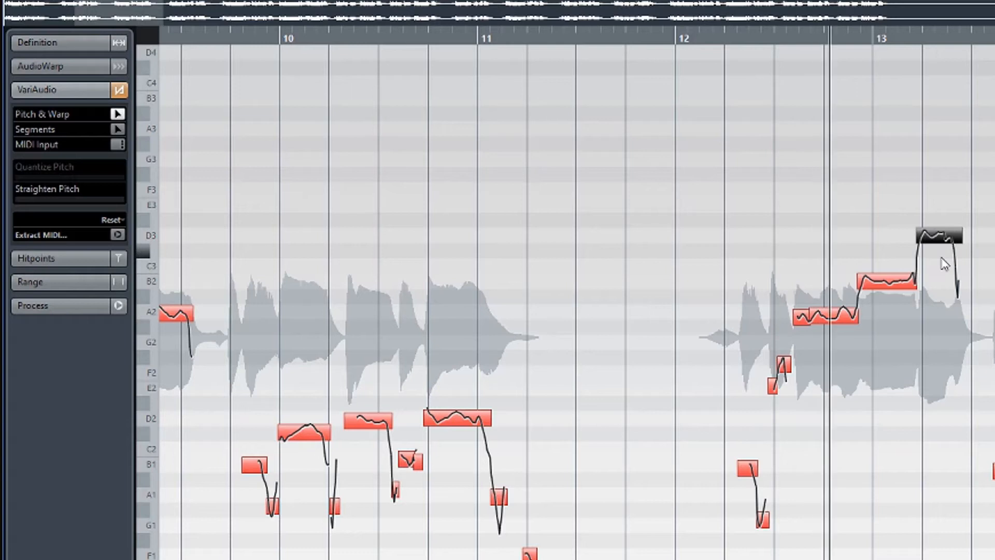
key(space)
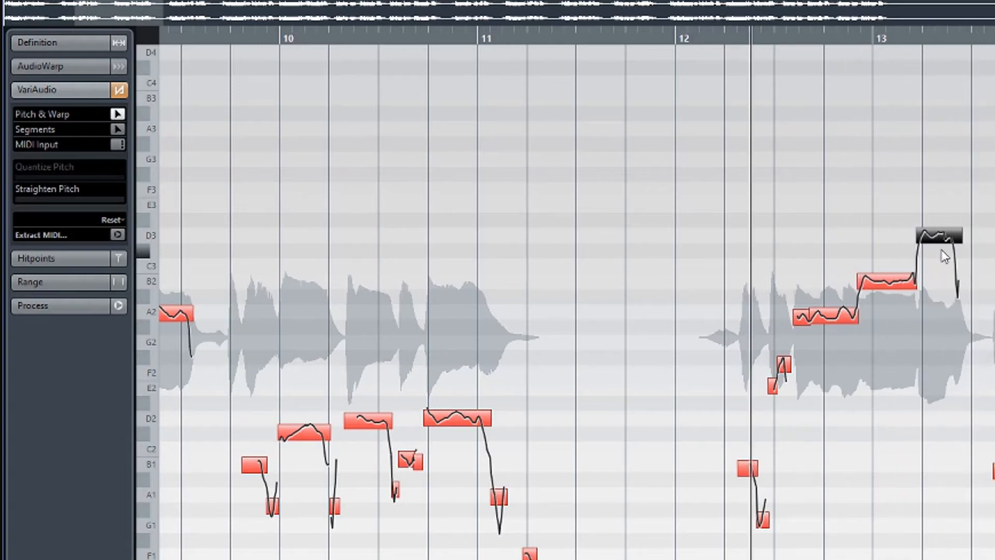
Compare the high segment one semitone lower, return it to D3, and play the phrase
drag(936, 248, 937, 262)
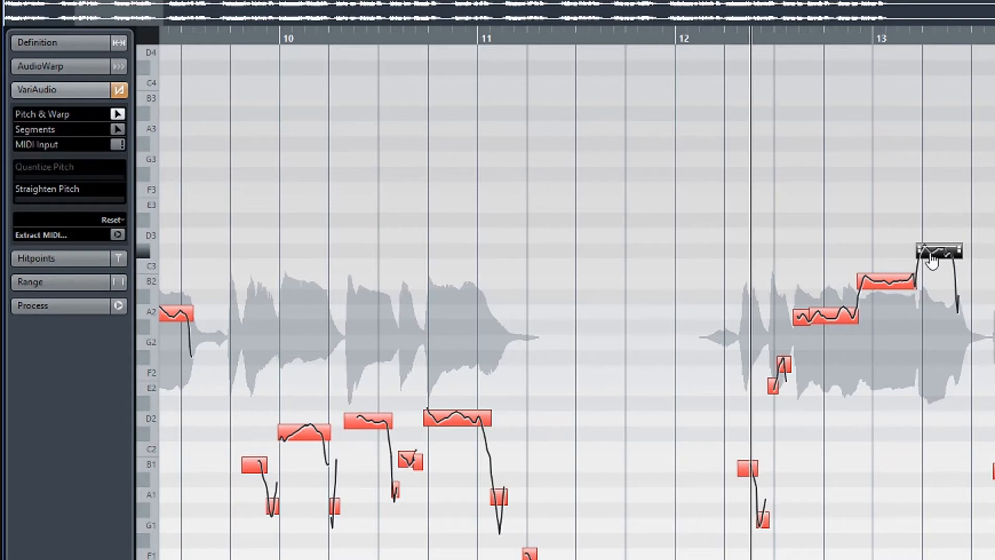
drag(931, 262, 934, 249)
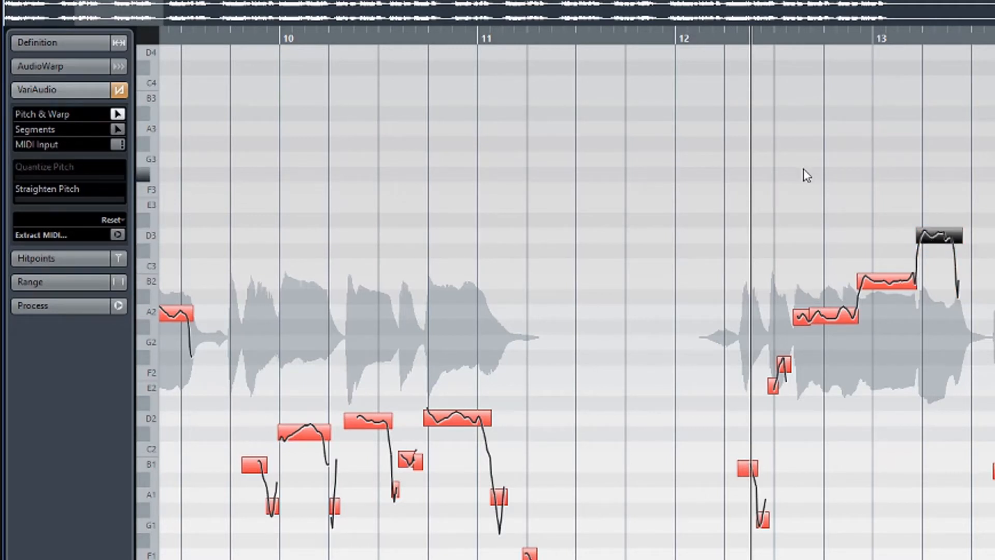
key(space)
Select the two highest segments around bar 13 together and reduce their Quantize Pitch to about 20%
drag(851, 225, 975, 295)
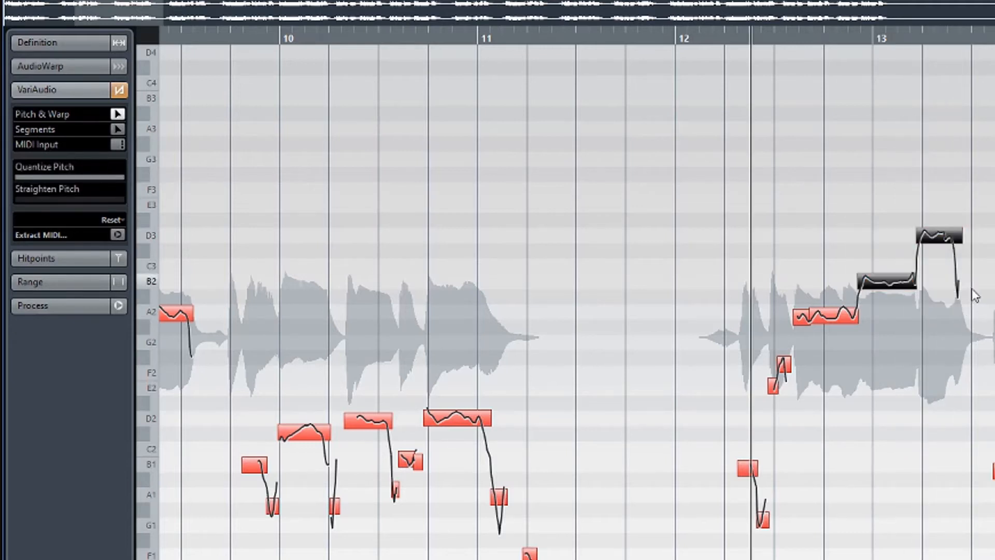
drag(95, 178, 15, 178)
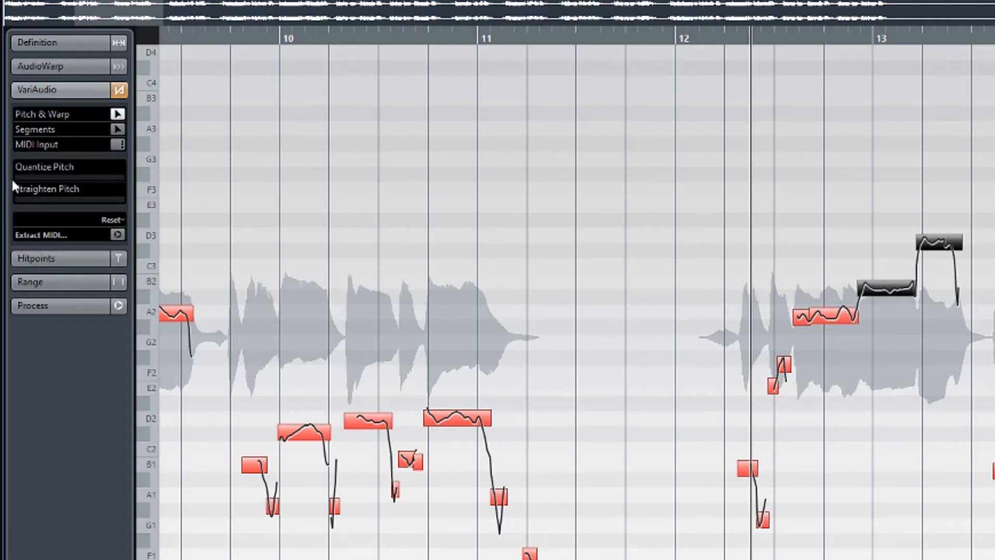
click(41, 178)
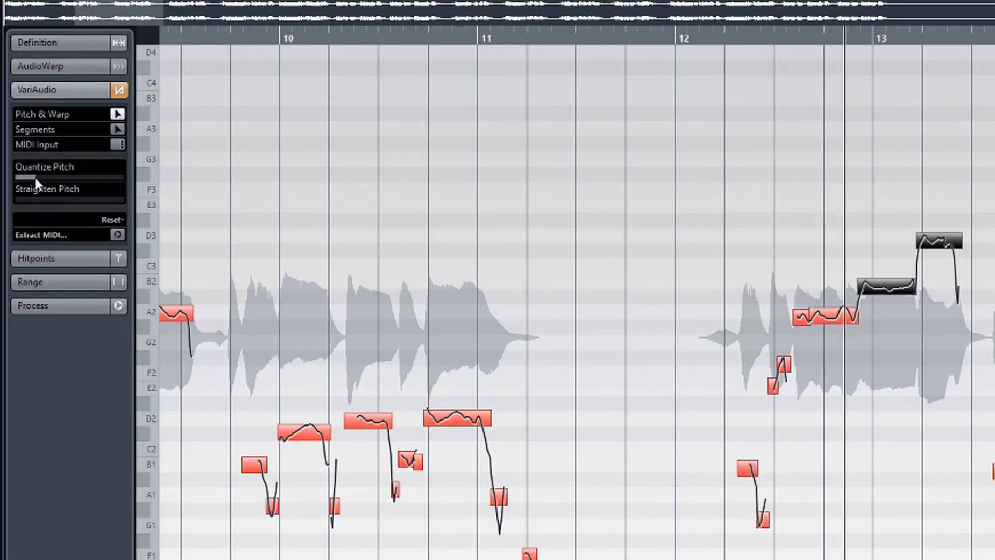
Compare the two highest segments around bar 13 at about 60% and maximum Quantize Pitch, and reduce it to about 70%
drag(37, 177, 79, 178)
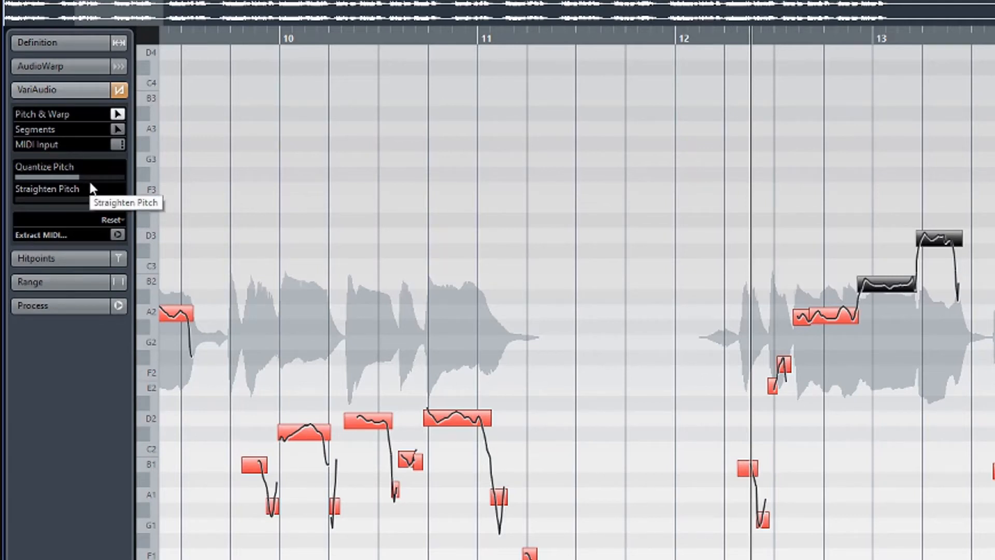
drag(78, 175, 140, 185)
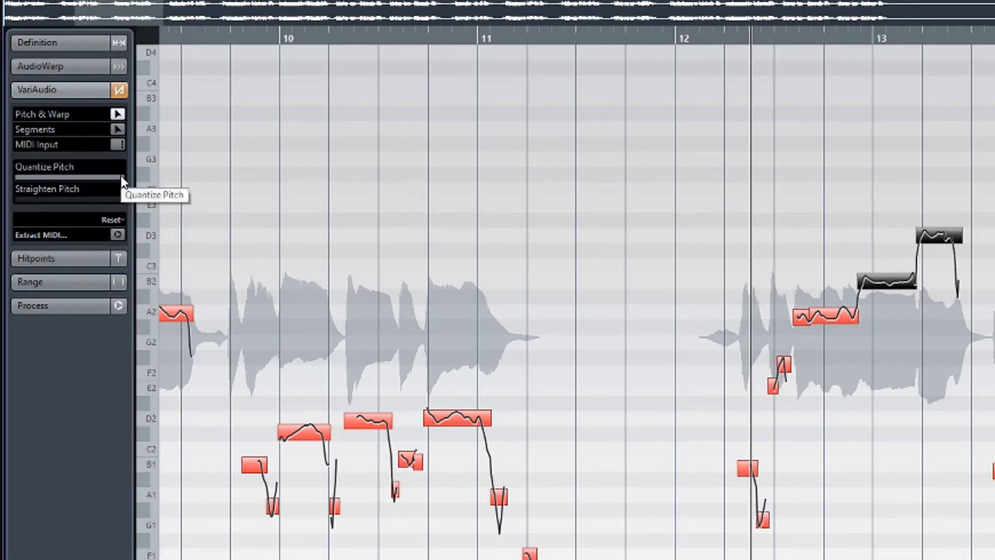
drag(120, 176, 92, 178)
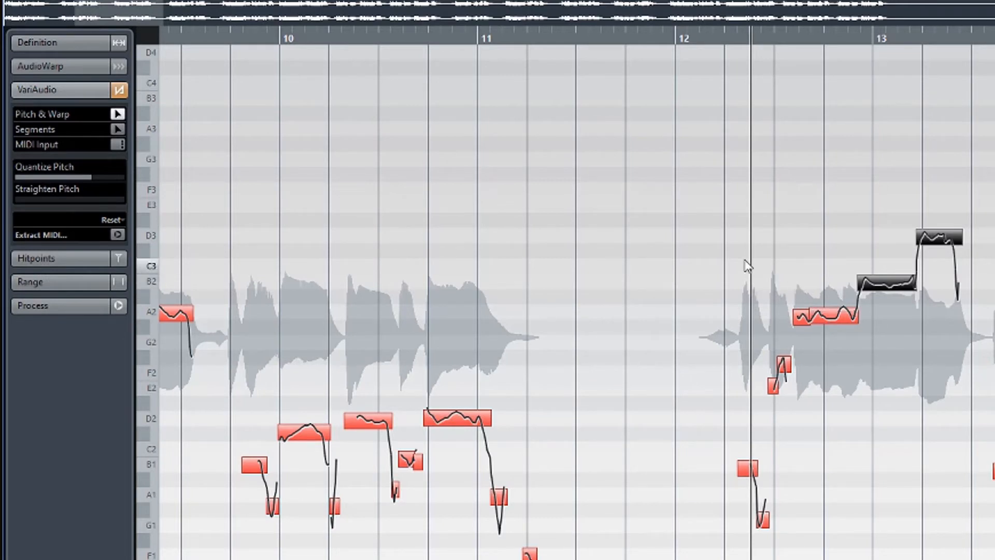
Select all segments of the vocal, compare different Quantize Pitch amounts, apply the maximum, and clear the selection
click(719, 237)
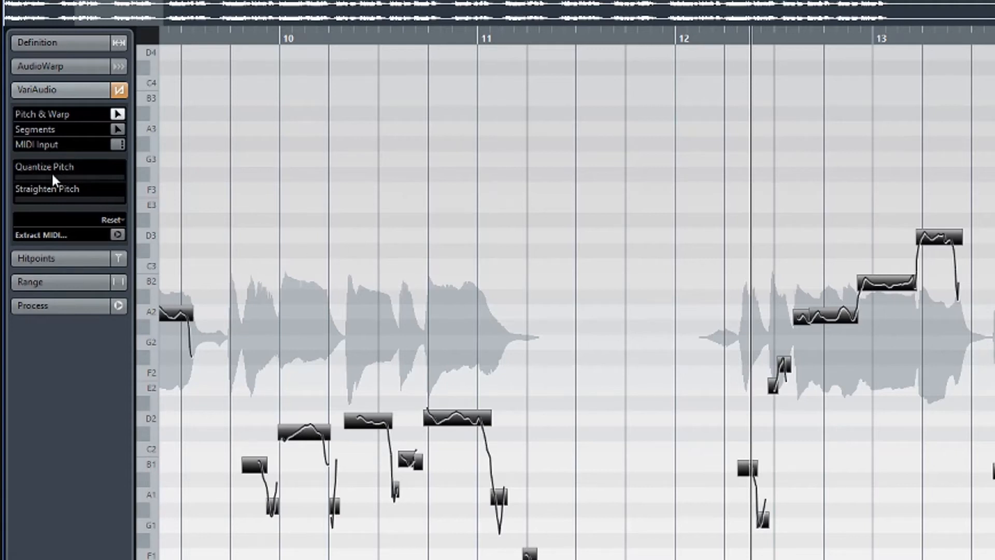
drag(33, 178, 129, 179)
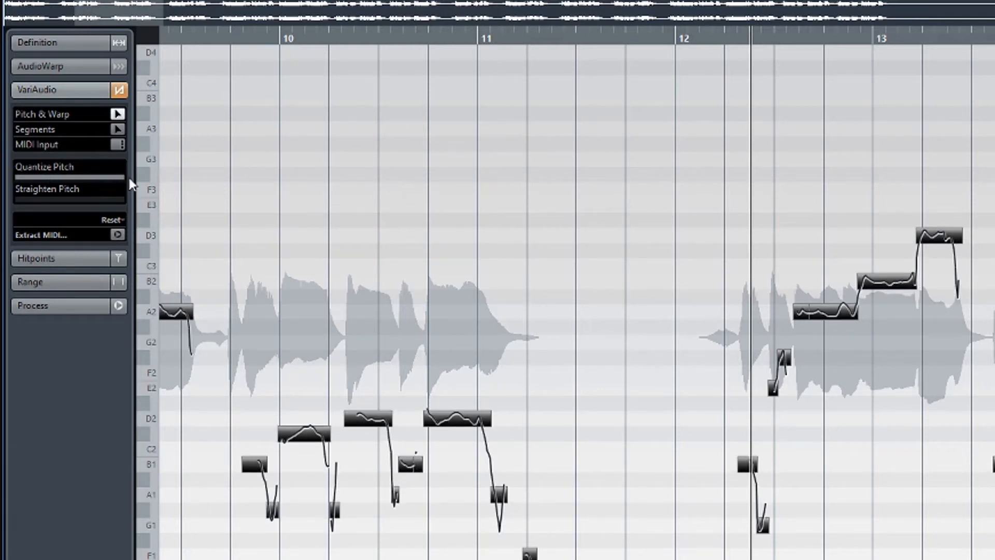
drag(129, 178, 46, 181)
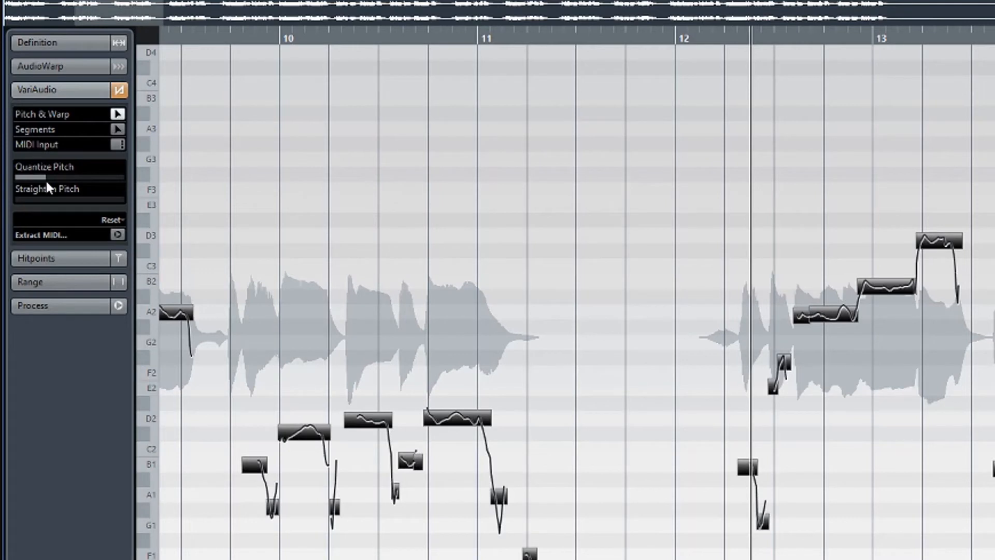
drag(45, 181, 49, 177)
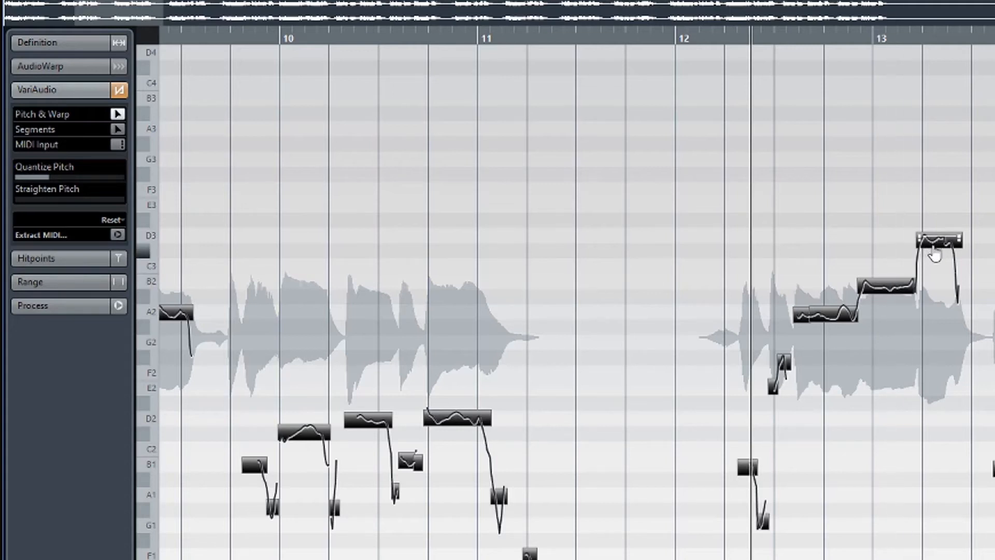
drag(51, 178, 150, 174)
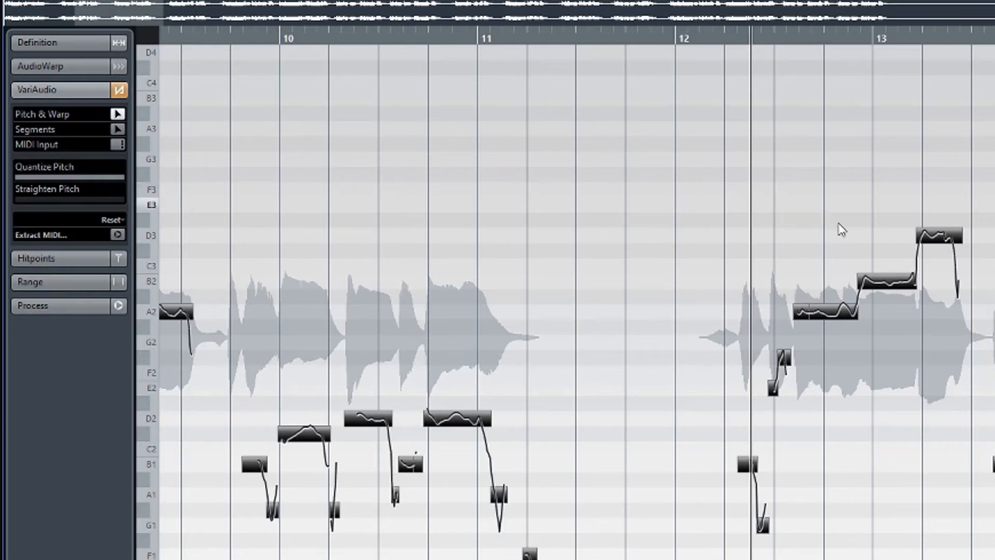
key(ctrl+a)
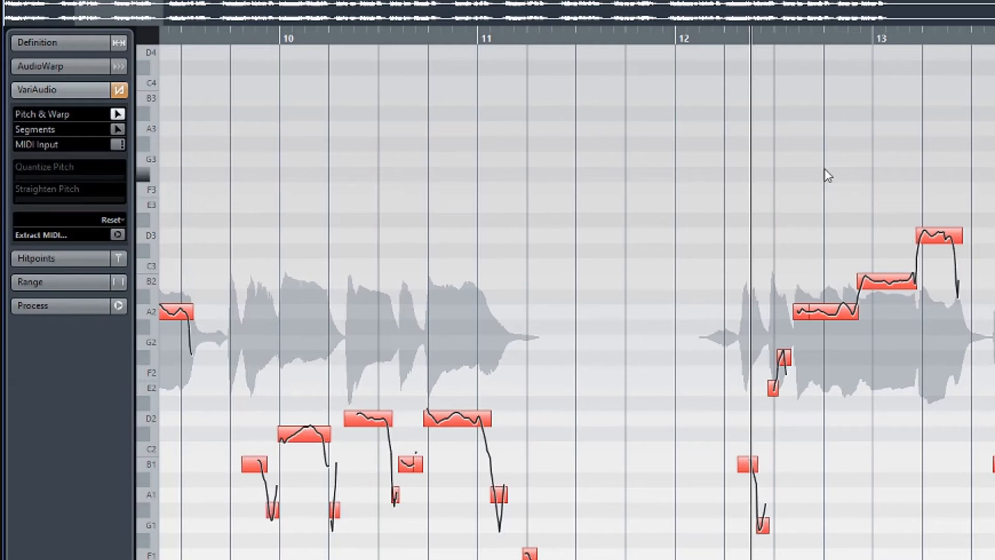
Shift the highest segment just after bar 13 freely to about C3, up to D3, and down to about C#3
click(933, 242)
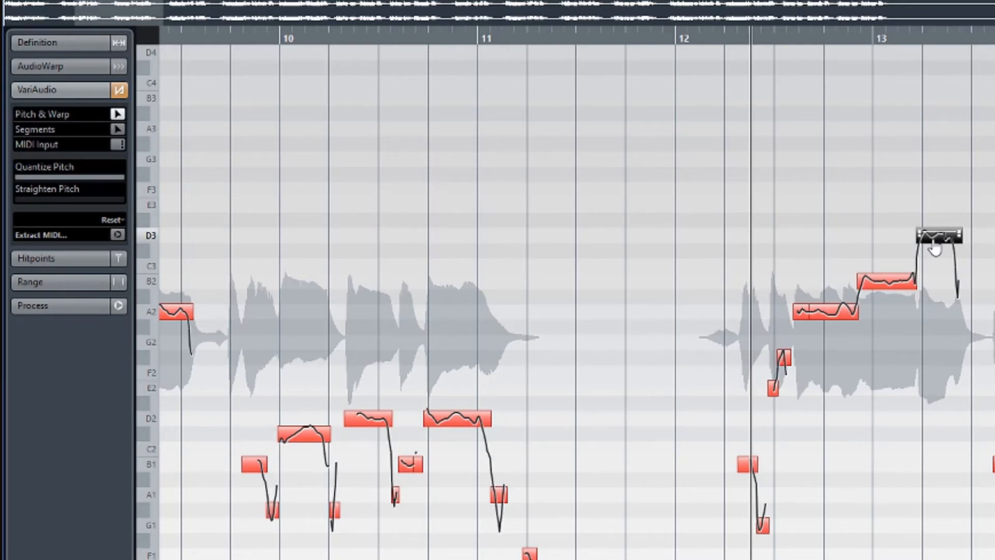
drag(934, 249, 946, 272)
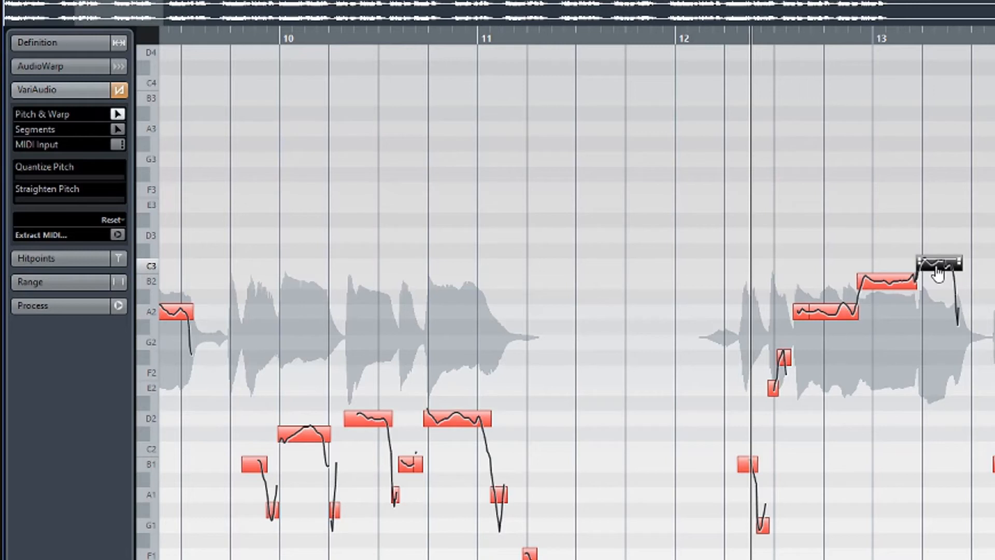
drag(936, 274, 943, 248)
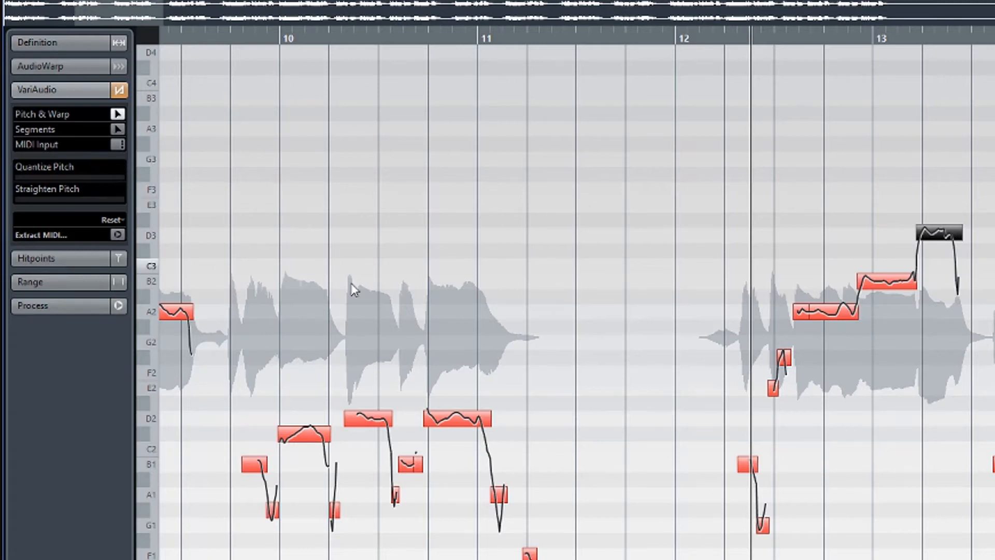
mouse_move(944, 245)
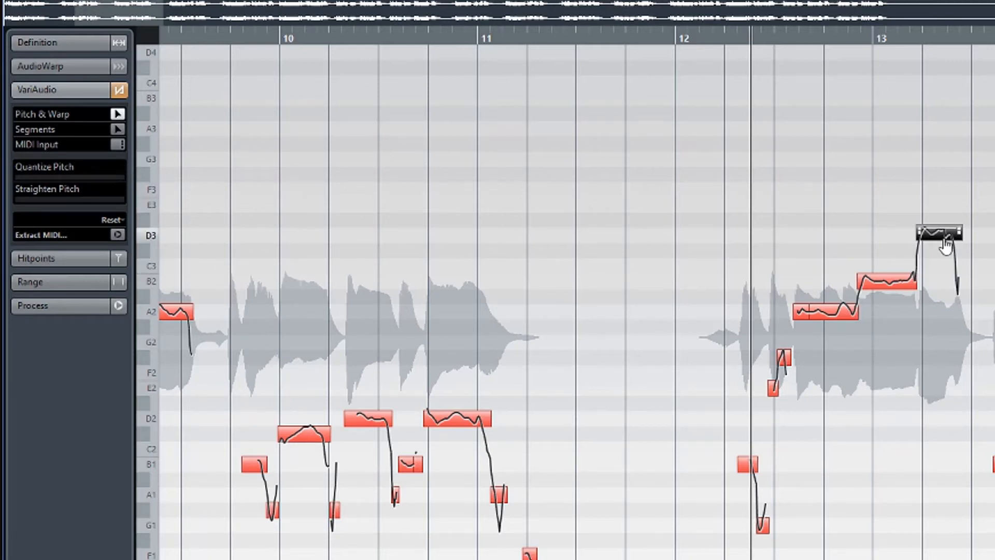
drag(940, 244, 930, 261)
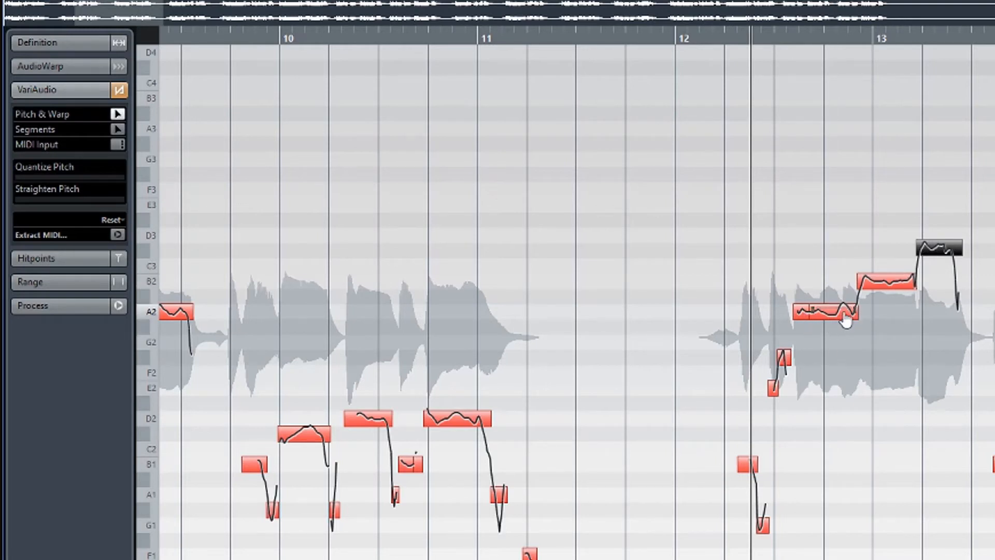
Split the longer A2 segment just before bar 13 near its end in Segments mode
click(817, 319)
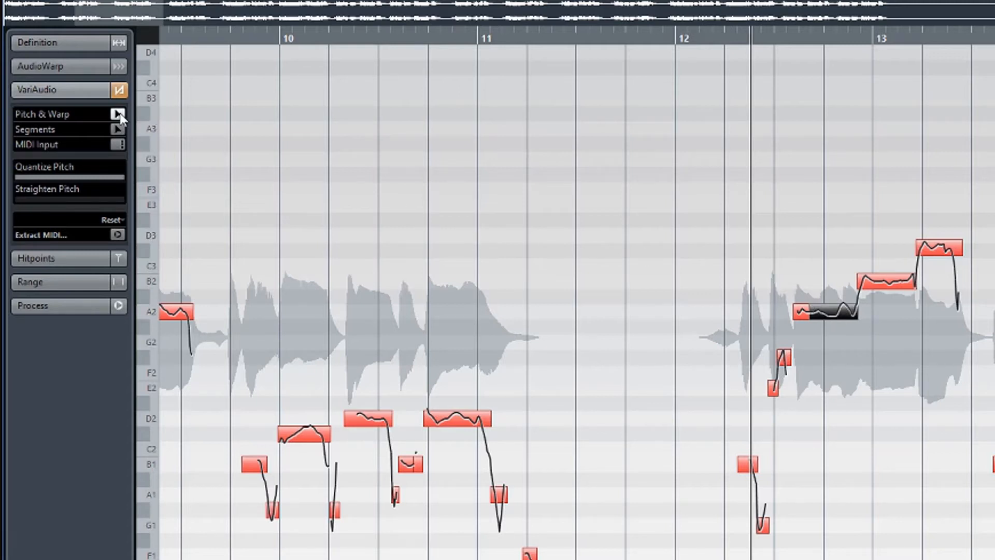
click(117, 128)
click(843, 320)
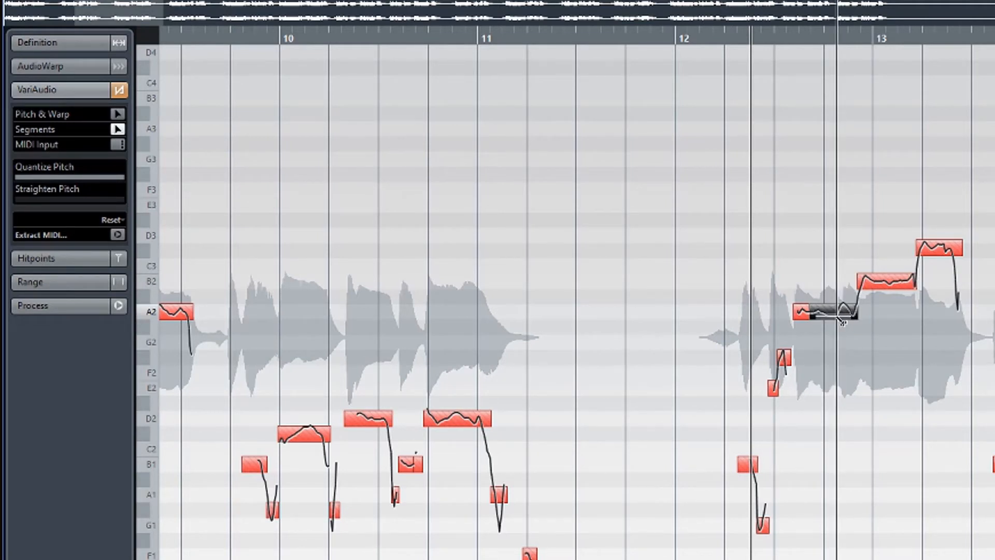
click(838, 319)
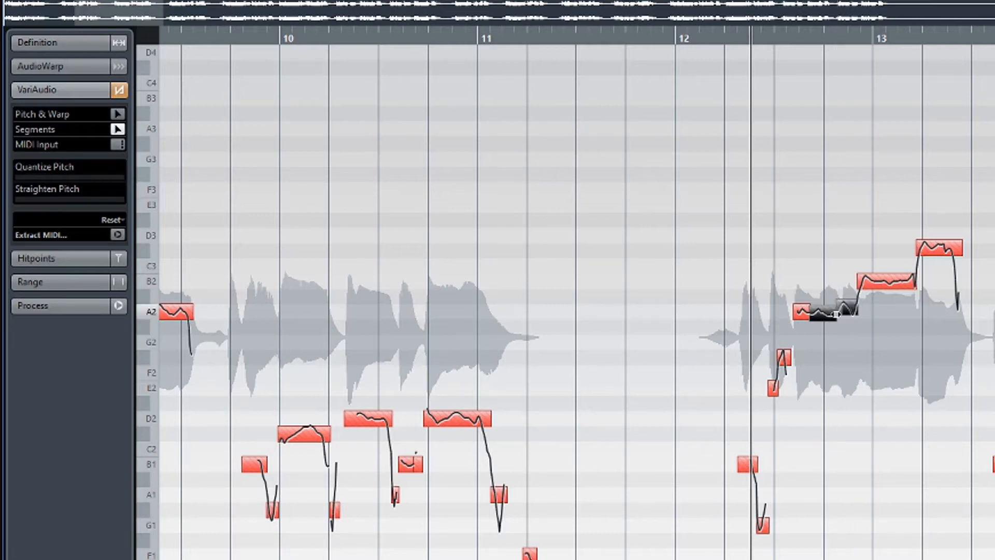
Apply maximum Quantize Pitch to both split parts and raise the short one before bar 13 to A#2 in Pitch & Warp mode
drag(57, 177, 144, 178)
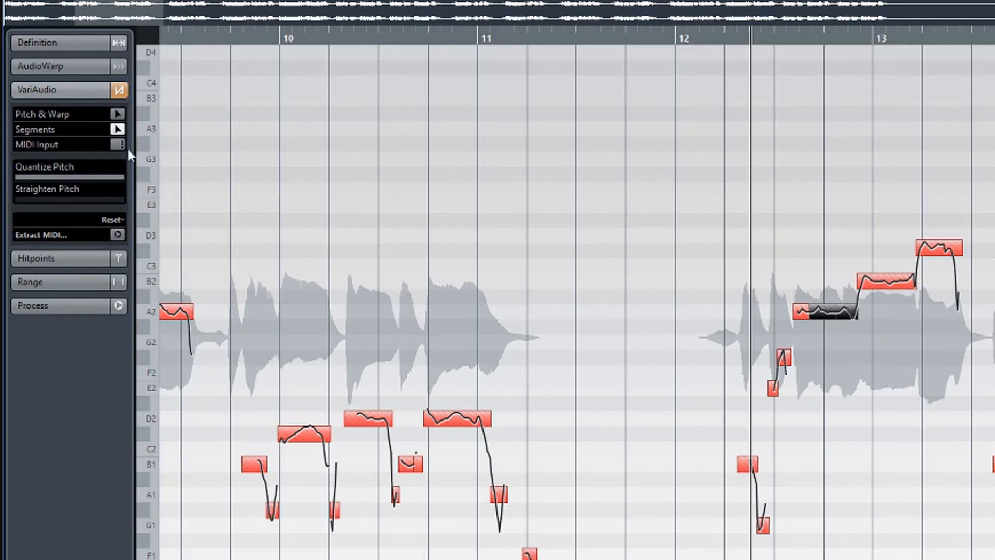
click(119, 113)
drag(848, 316, 848, 307)
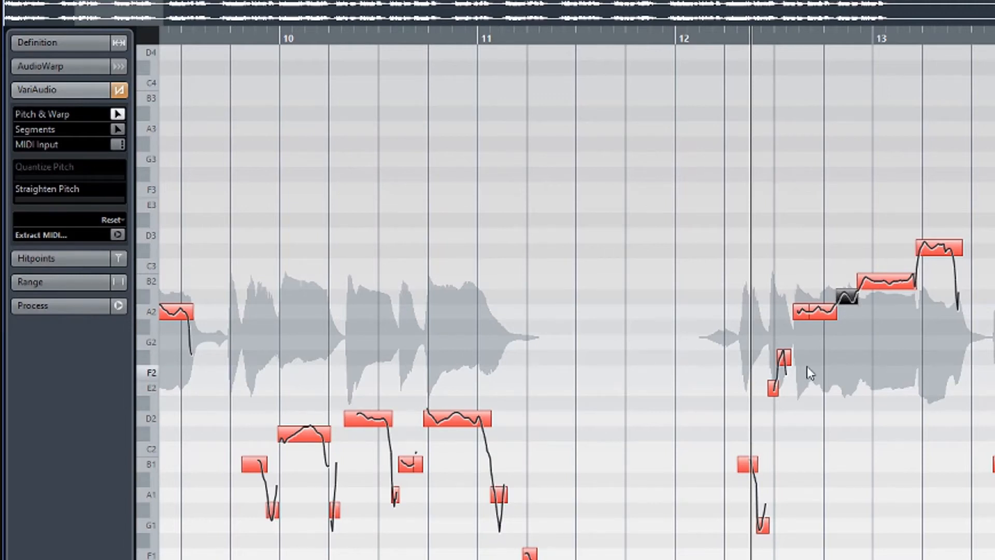
Place the playback position just after bar 5 in the opening phrase and select the long A2 segment that follows
scroll(806, 366, left, 5)
scroll(807, 366, left, 3)
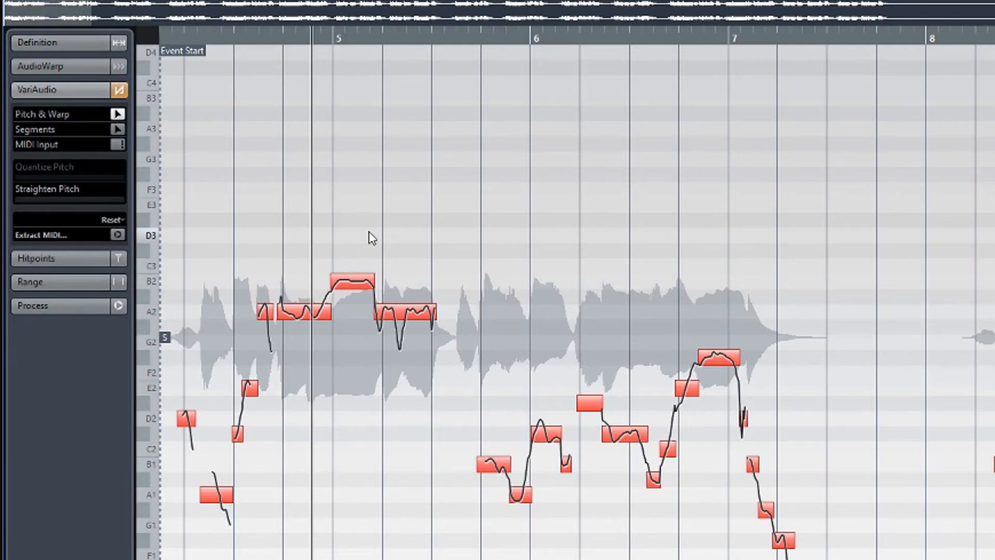
click(359, 38)
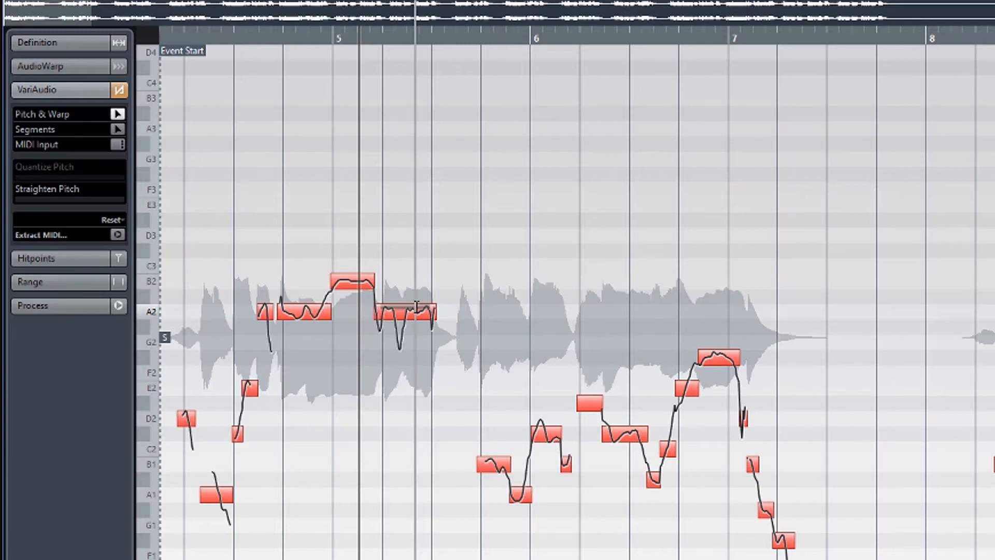
click(409, 323)
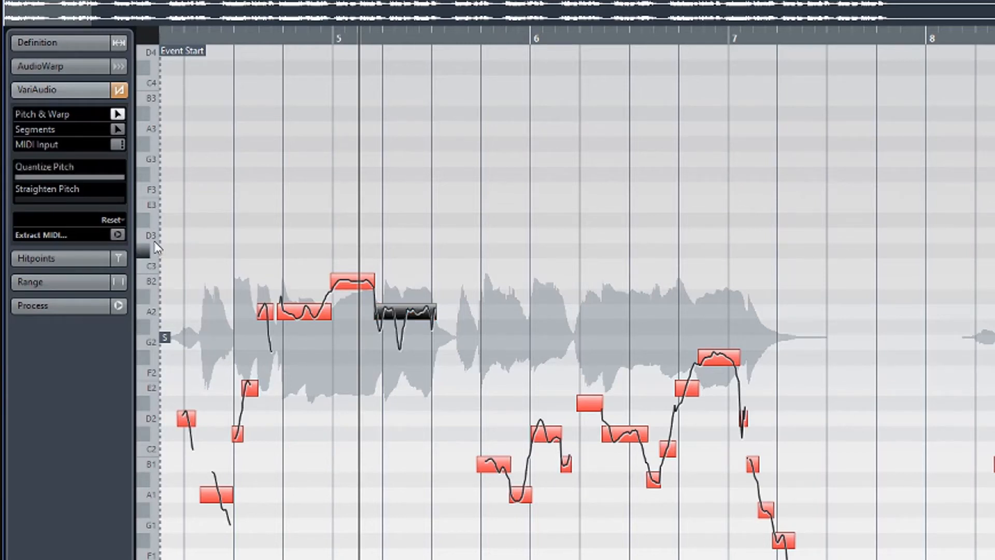
alt+click(409, 312)
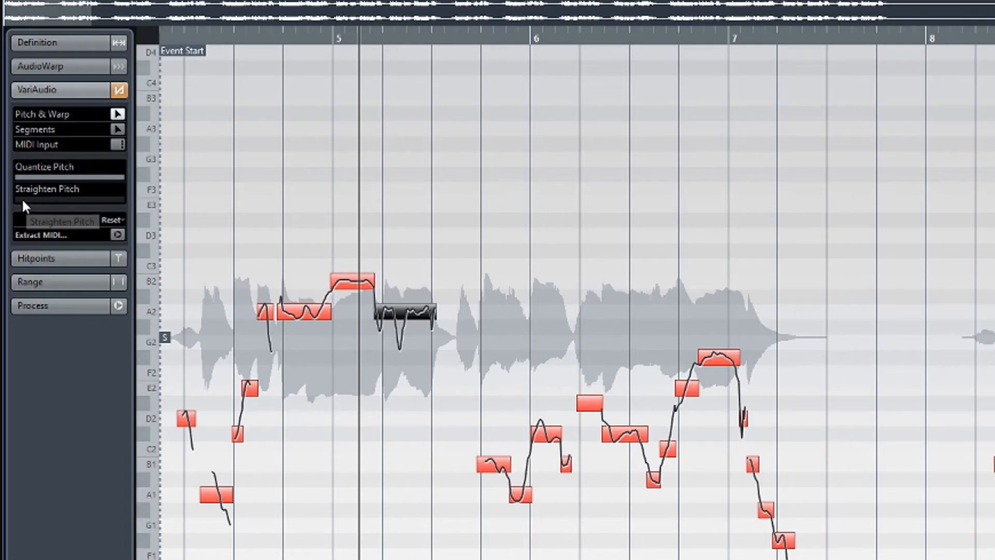
Try Straighten Pitch on the A2 segment after bar 5 at maximum, about 65% and about 40%, and return it to zero
drag(20, 199, 128, 203)
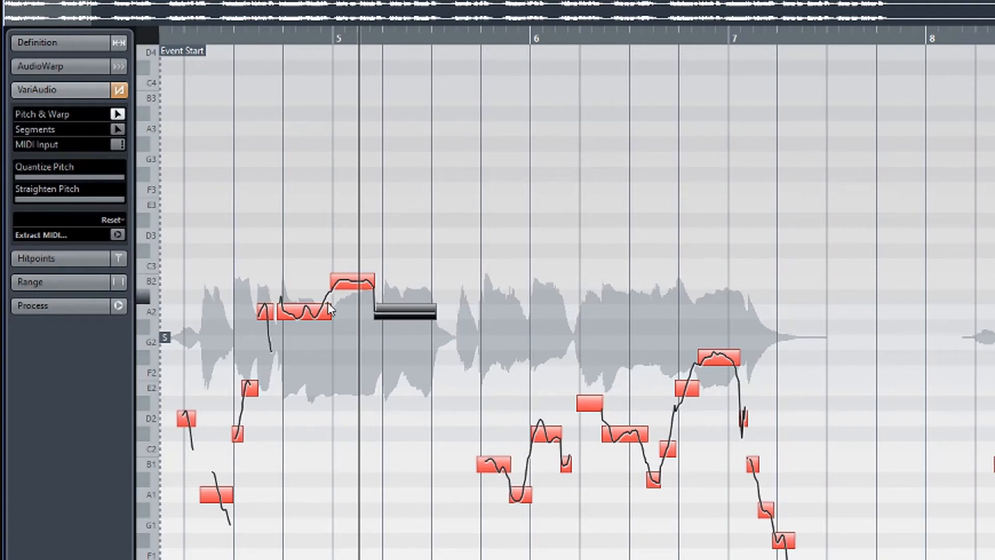
drag(120, 200, 87, 199)
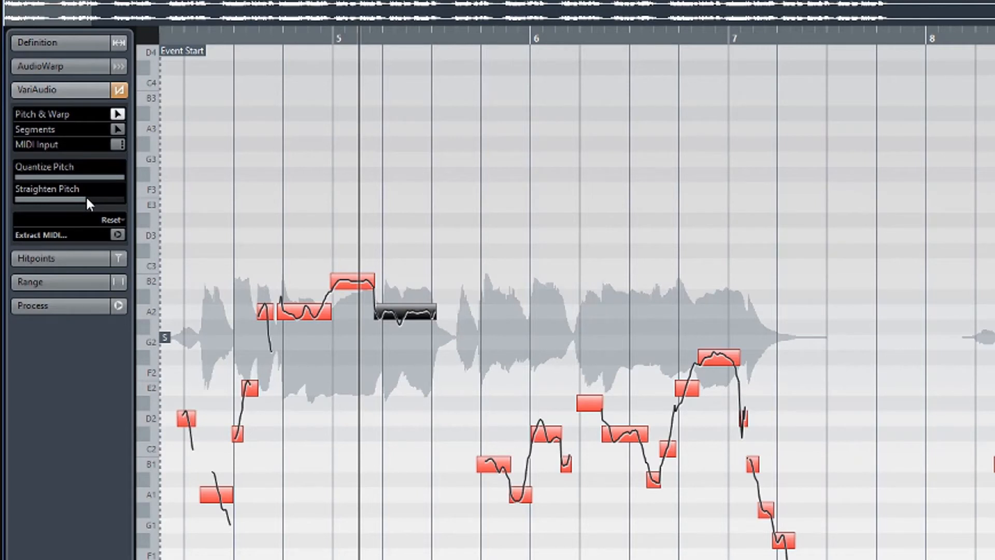
mouse_move(82, 199)
mouse_down()
mouse_move(37, 202)
mouse_move(56, 205)
mouse_up()
drag(60, 204, 61, 205)
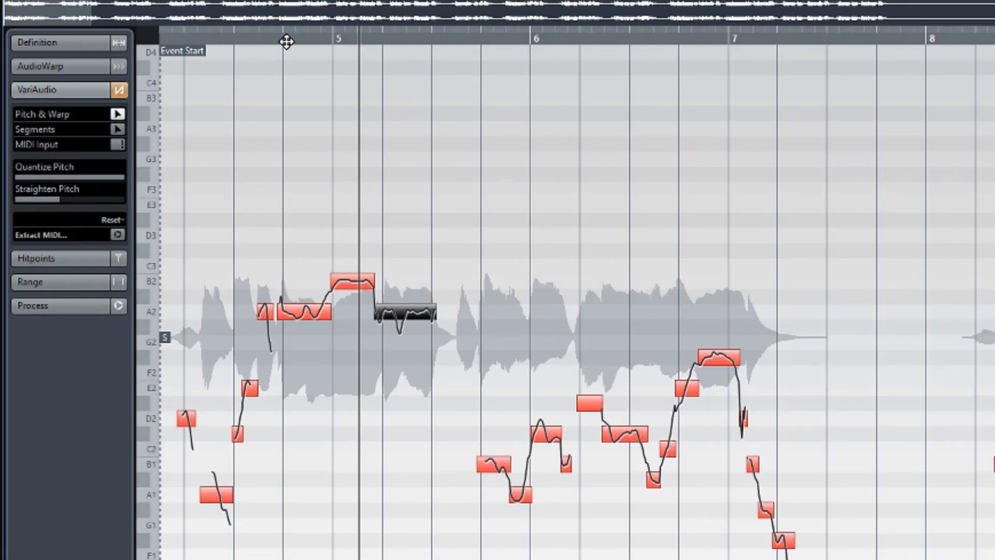
drag(58, 199, 4, 199)
Play the opening phrase from just before bar 5 to hear the A2 segment without pitch straightening
click(308, 44)
key(space)
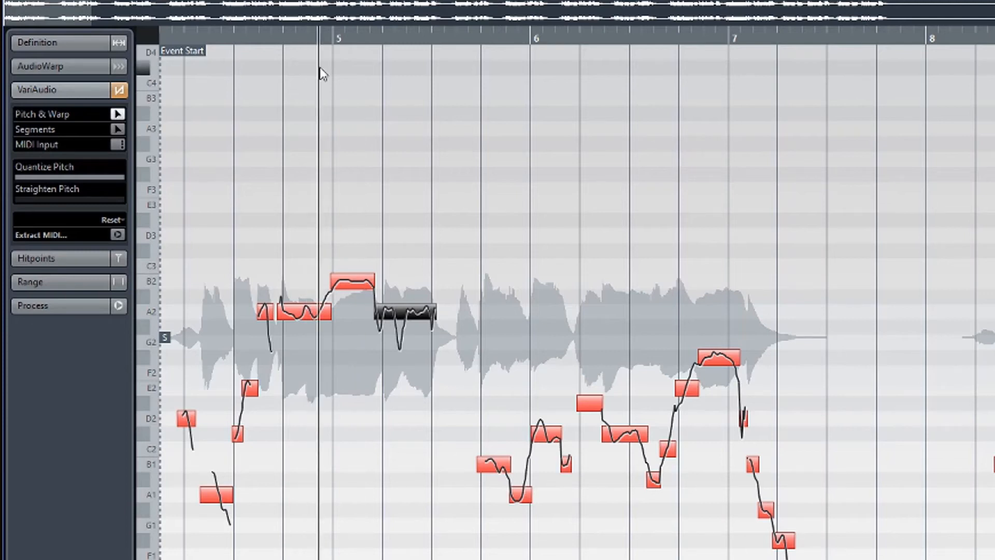
key(space)
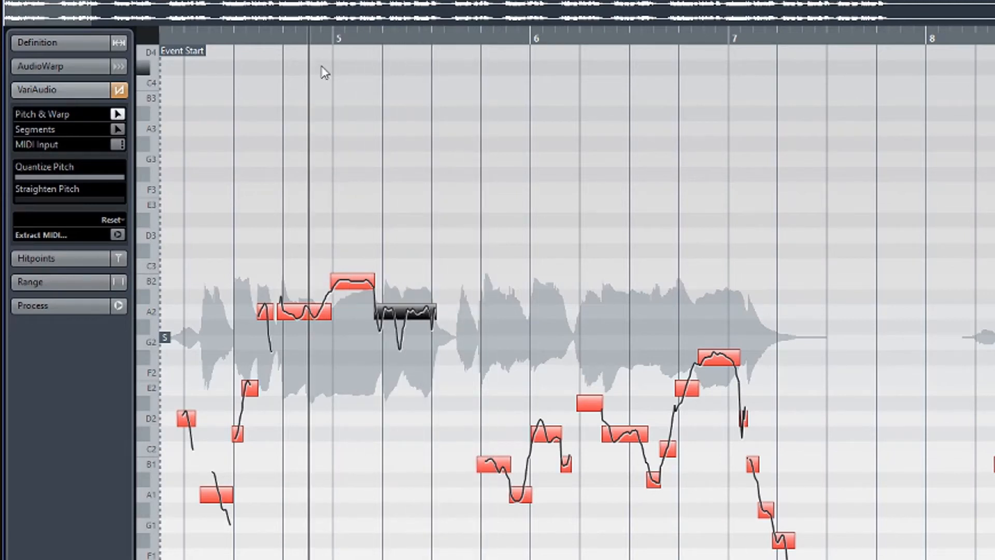
key(space)
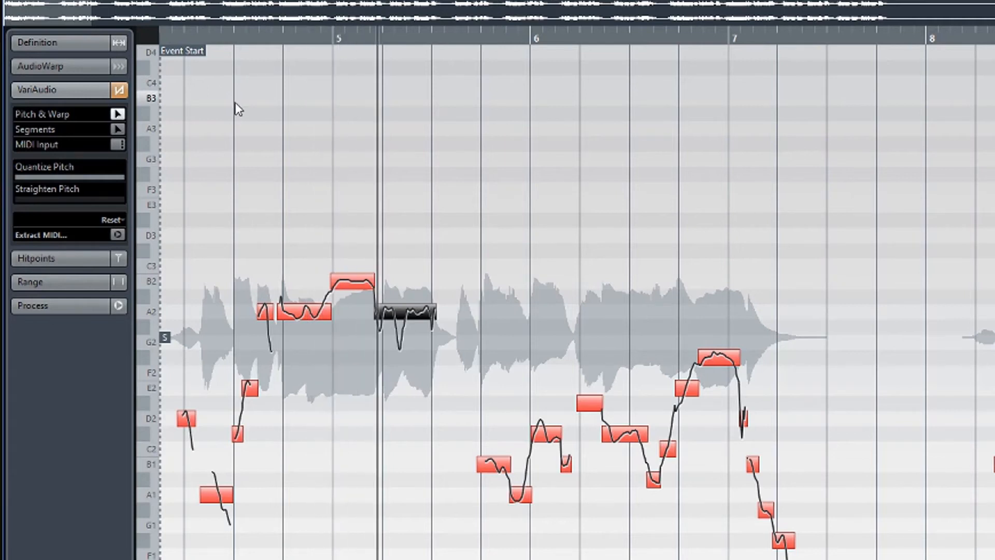
key(space)
Audition the A2 segment after bar 5 with Straighten Pitch at about 65% and at maximum, and settle on about 70%
drag(65, 199, 86, 202)
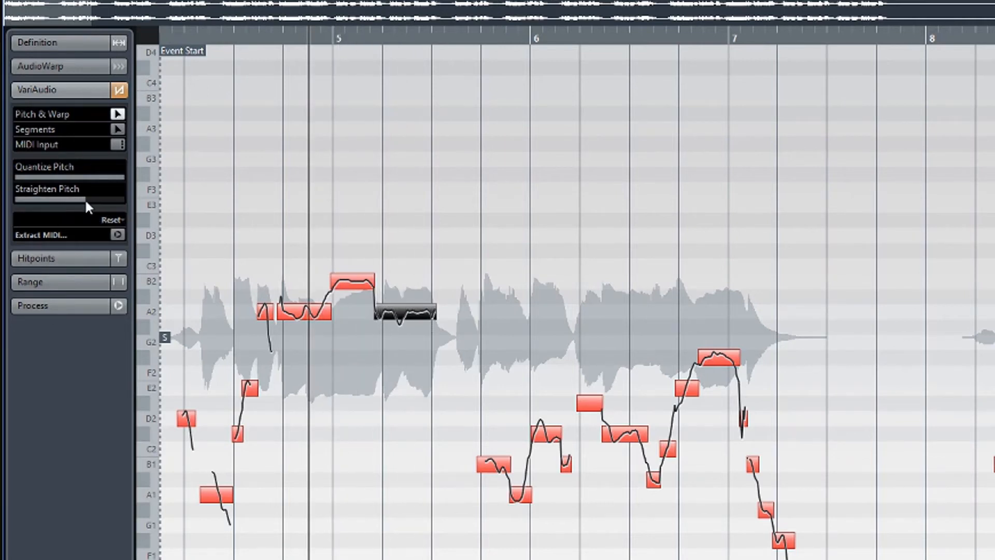
key(space)
key(space)
drag(81, 205, 126, 200)
key(space)
key(space)
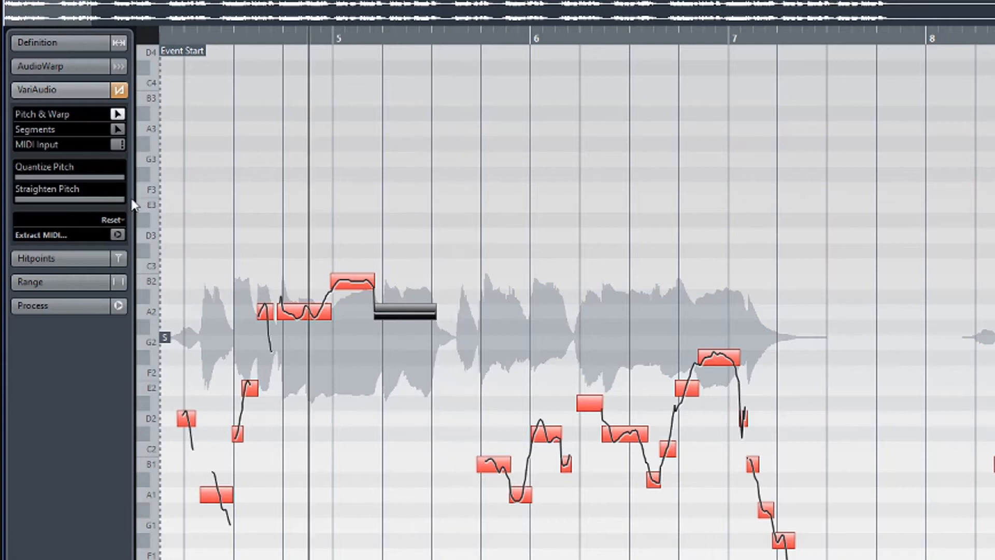
drag(123, 201, 89, 198)
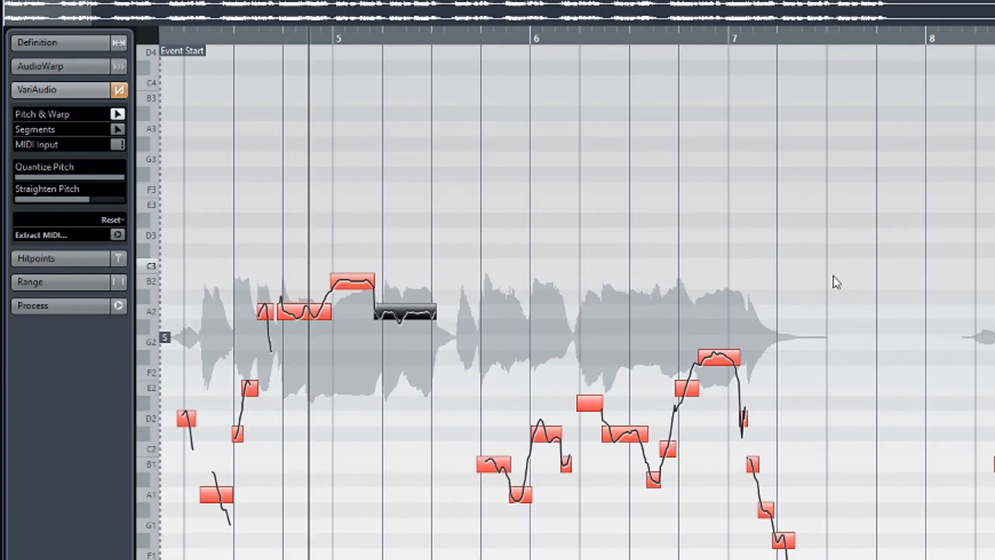
Play the vocal from late in bar 24 to hear the long A2 segment at bar 25 uncorrected
scroll(944, 285, right, 5)
scroll(944, 285, right, 20)
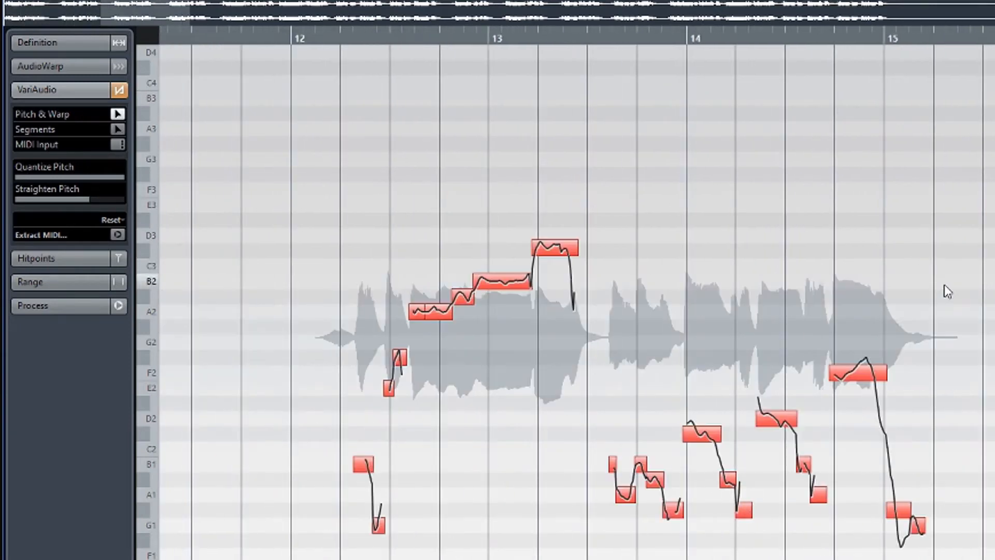
scroll(944, 284, right, 7)
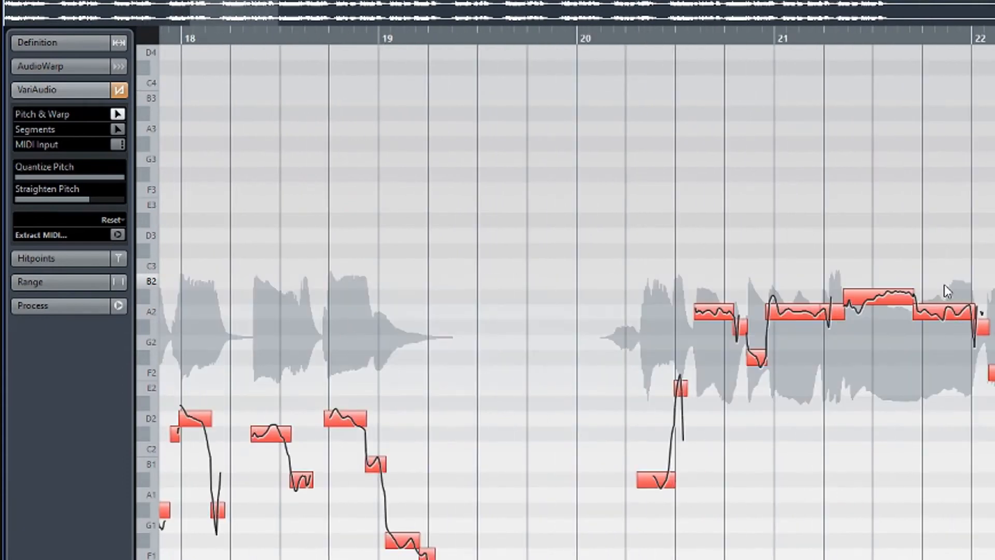
scroll(944, 284, right, 3)
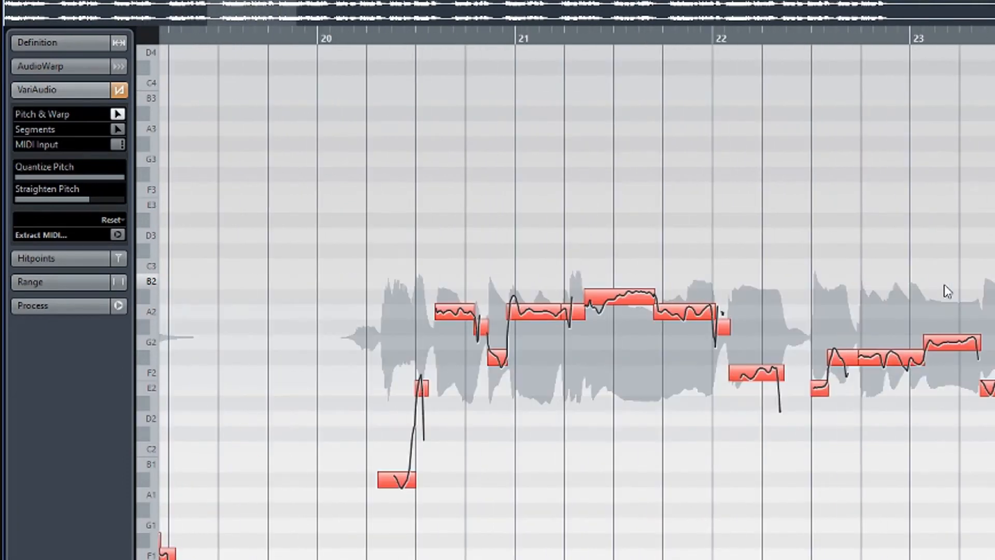
scroll(944, 284, right, 5)
scroll(944, 285, right, 3)
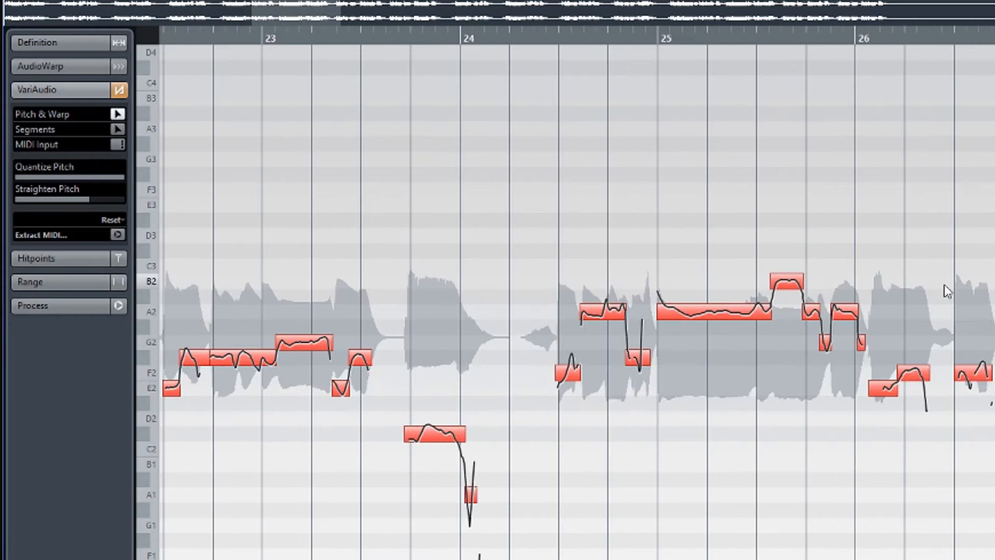
click(617, 38)
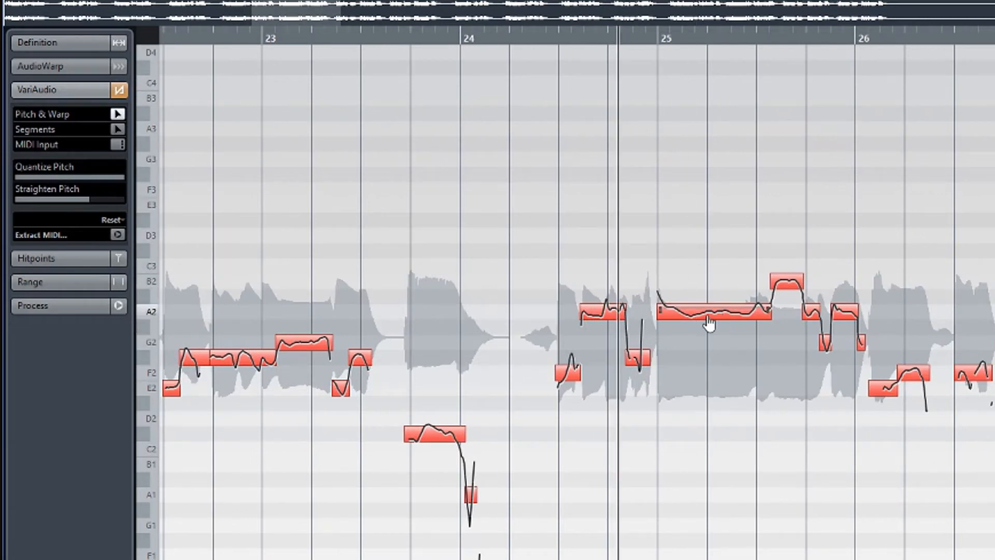
key(space)
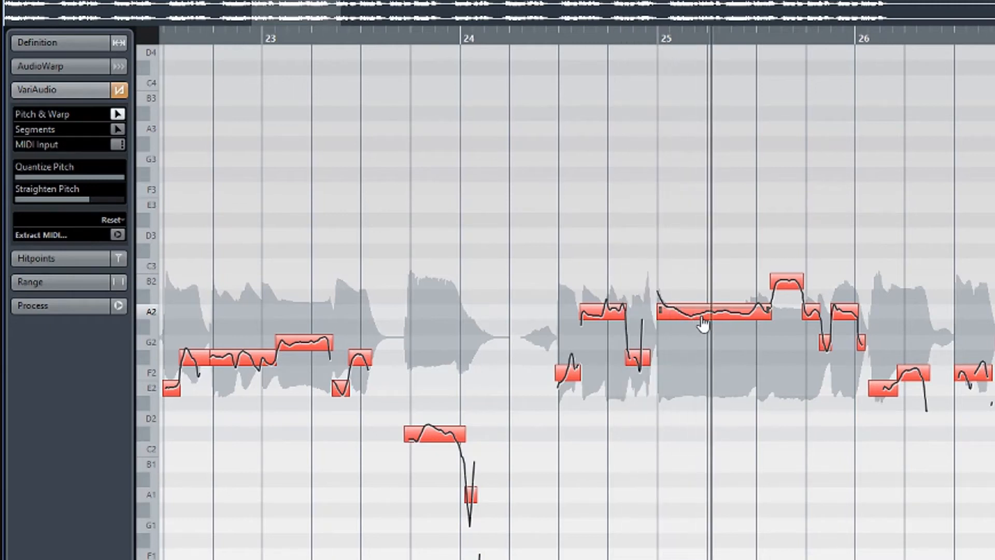
key(space)
key(space)
key(space)
Audition the long A2 segment at bar 25 with Straighten Pitch at about 70%
click(707, 321)
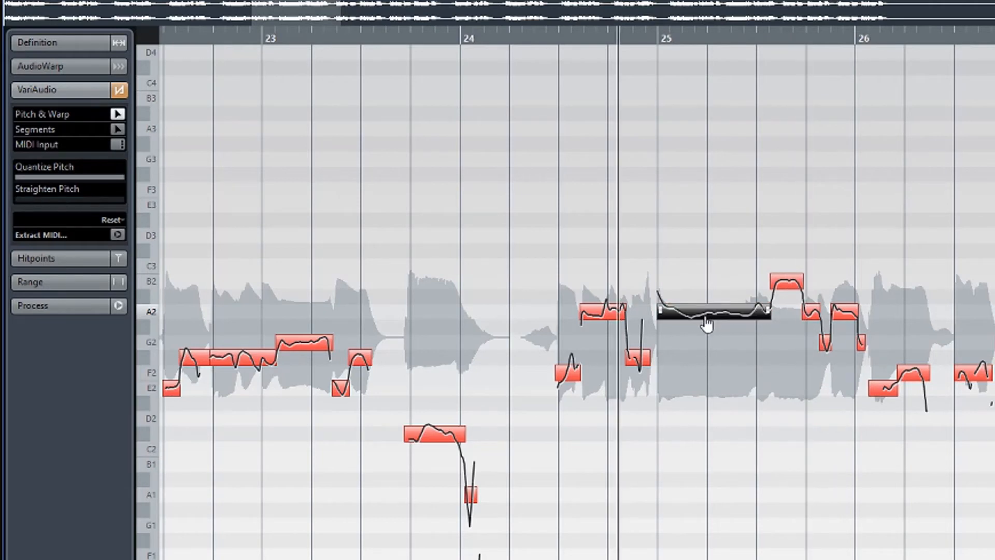
drag(20, 200, 92, 204)
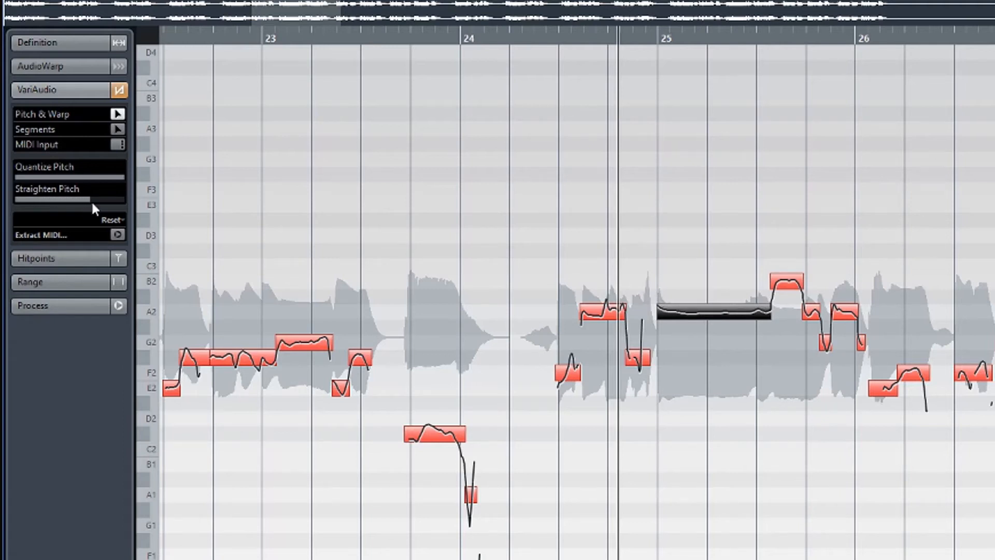
key(space)
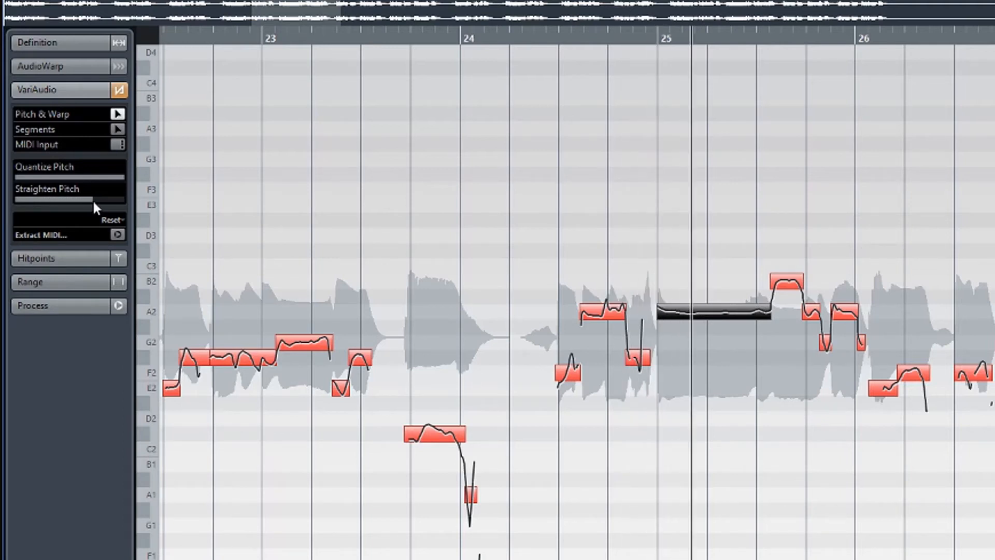
key(space)
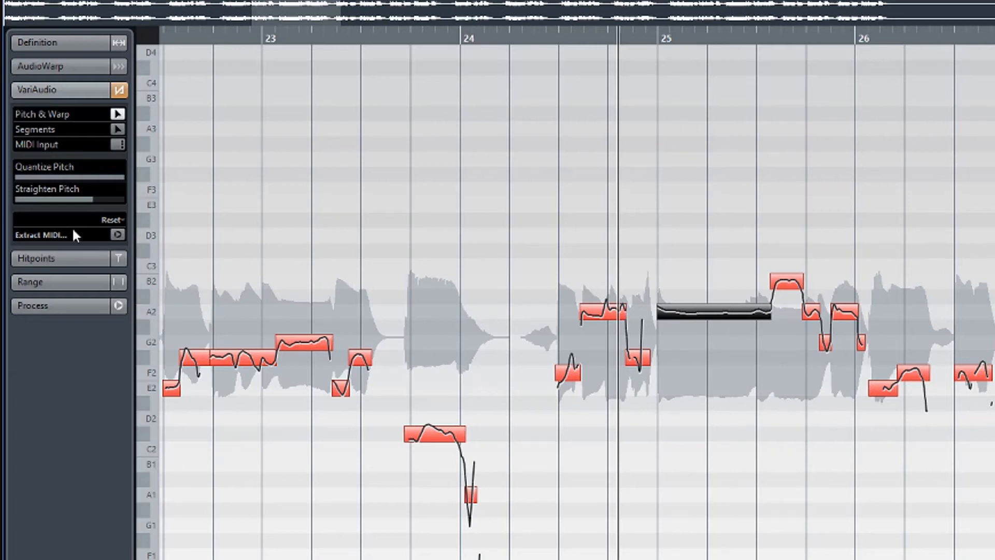
Select all note segments and set Straighten Pitch back to zero for all of them
click(105, 209)
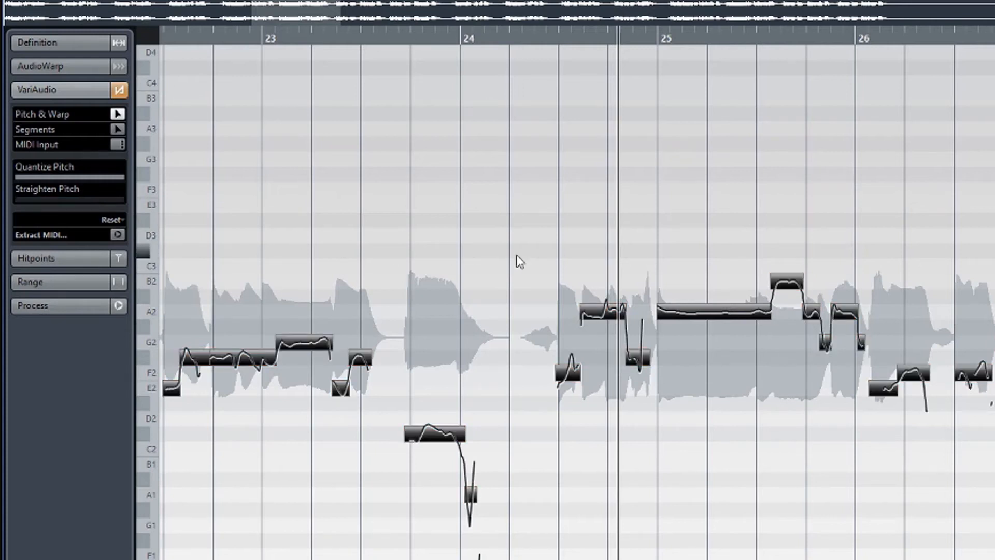
mouse_move(29, 199)
mouse_down()
mouse_move(64, 200)
mouse_move(12, 205)
mouse_up()
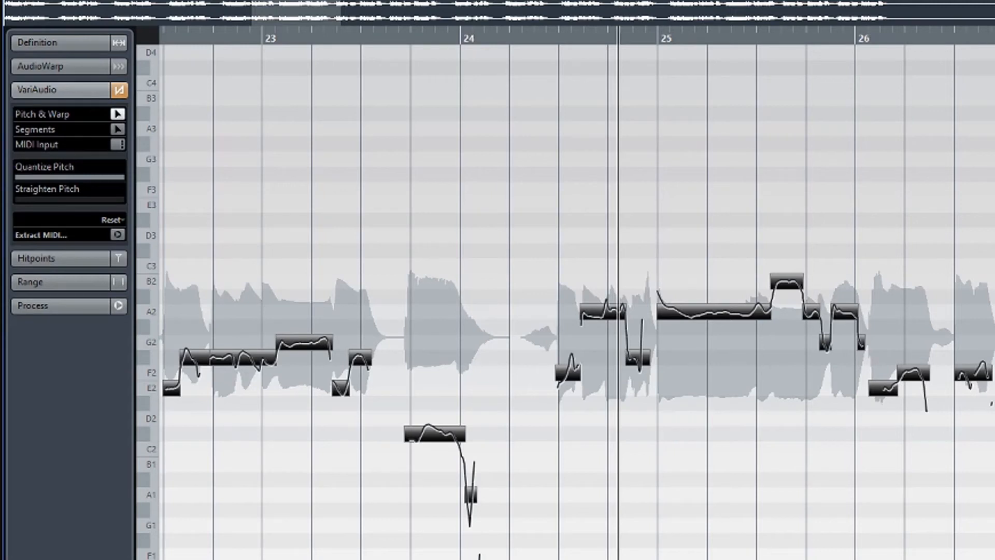
key(ctrl+a)
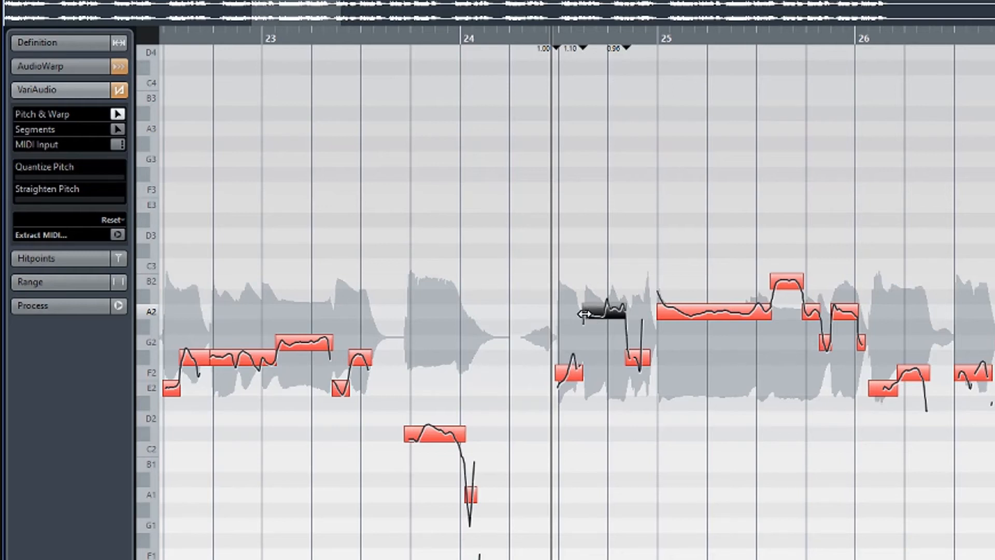
Try stretching the short A2 segment before bar 25 by moving its start earlier and its end later, and undo the timing changes
drag(584, 314, 560, 316)
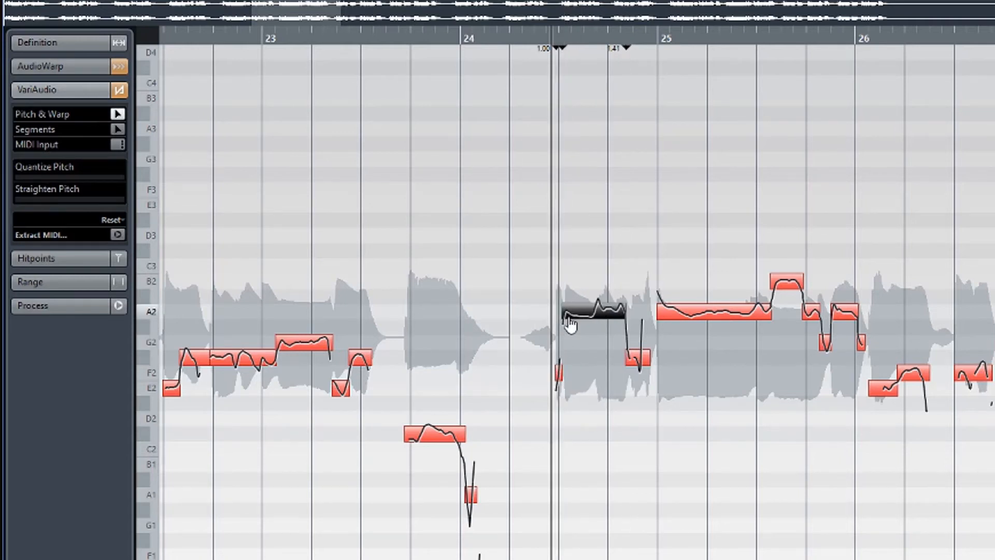
drag(564, 317, 647, 315)
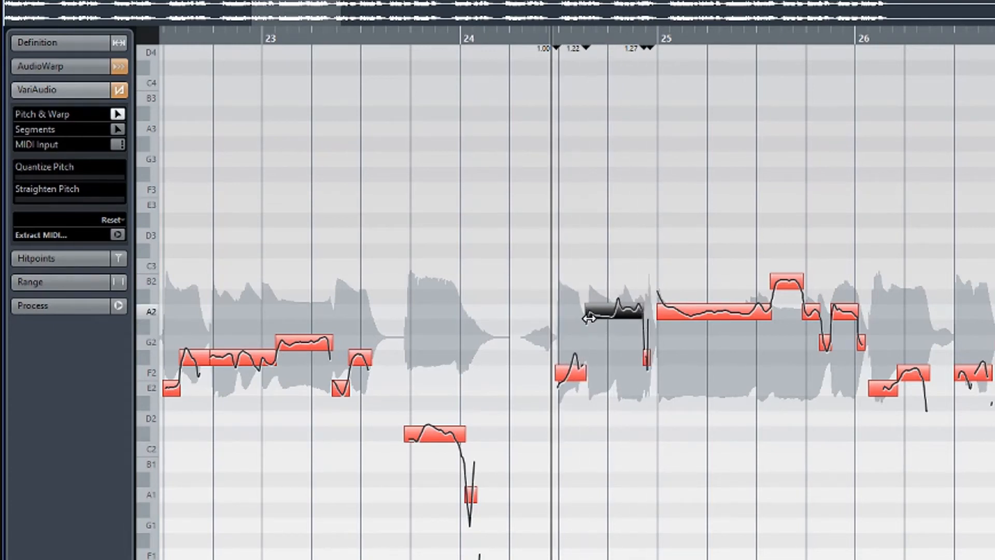
drag(585, 317, 558, 322)
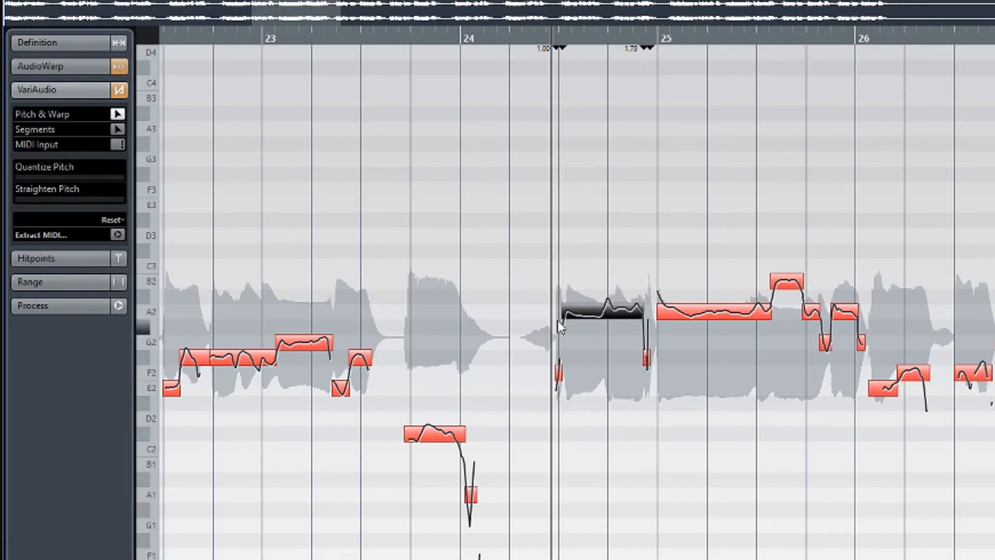
key(ctrl+z)
key(ctrl+z)
key(ctrl+z)
key(ctrl+z)
key(ctrl+z)
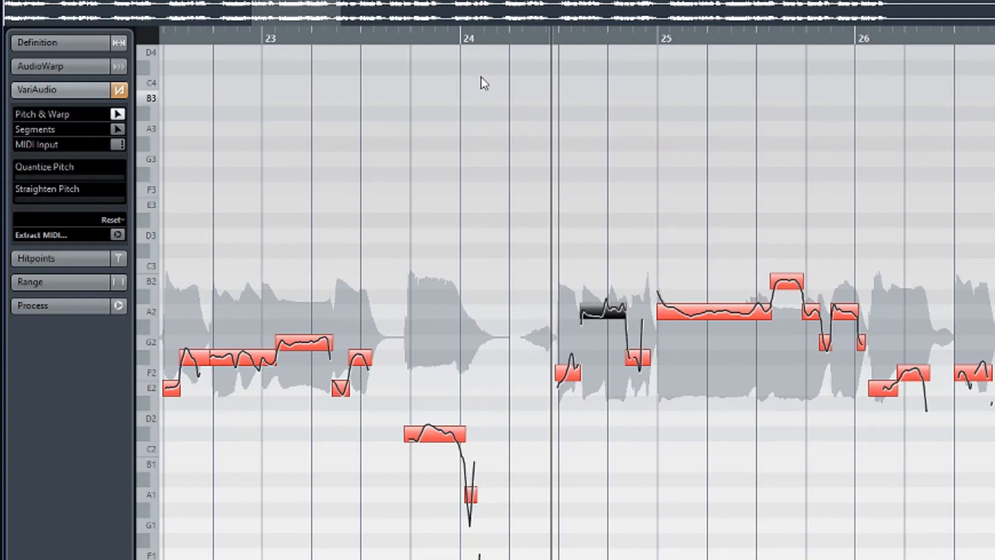
Play the phrase from the middle of bar 24 to hear the short A2 segment with its original timing
key(space)
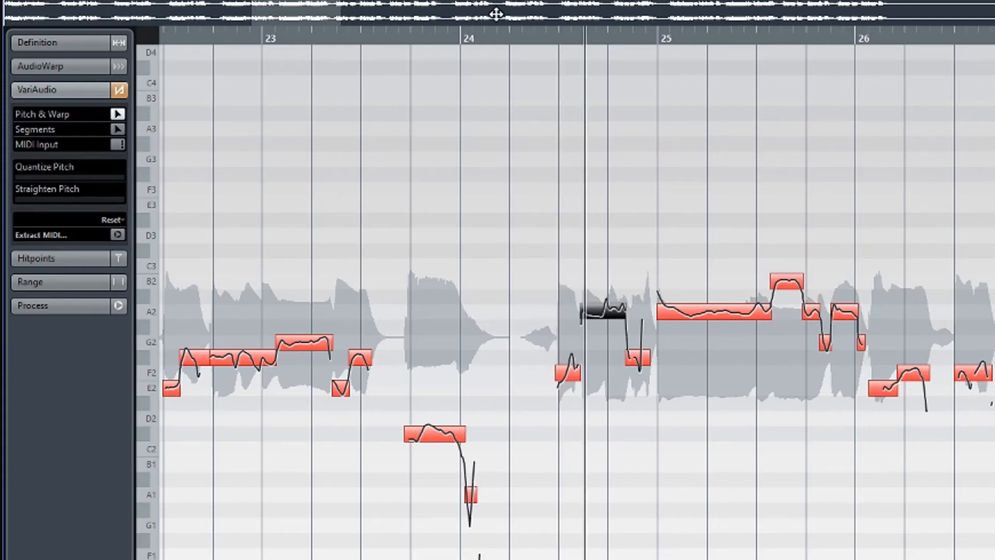
key(space)
key(space)
key(space)
Move the start of the short A2 segment earlier to the middle of bar 24 and play the result
drag(581, 318, 545, 324)
key(space)
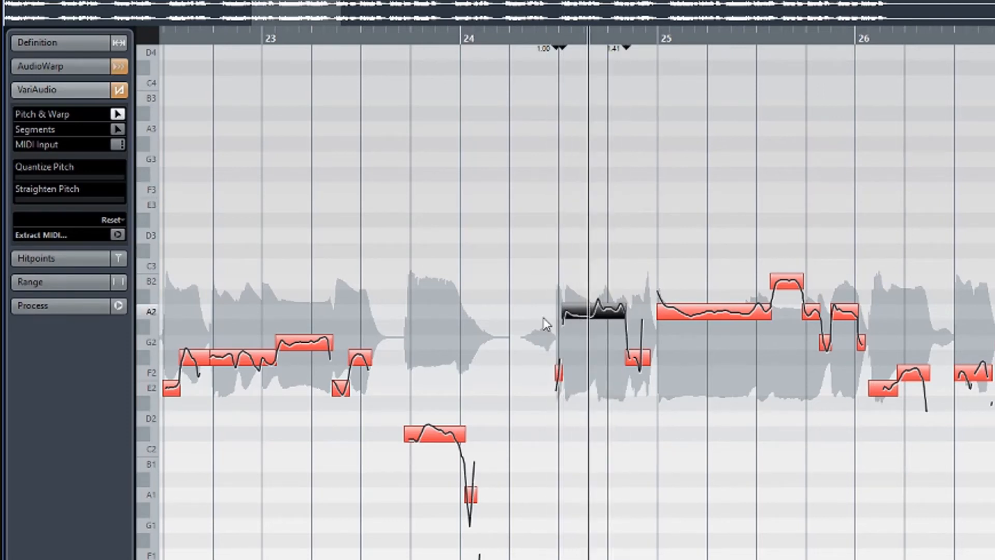
key(space)
key(space)
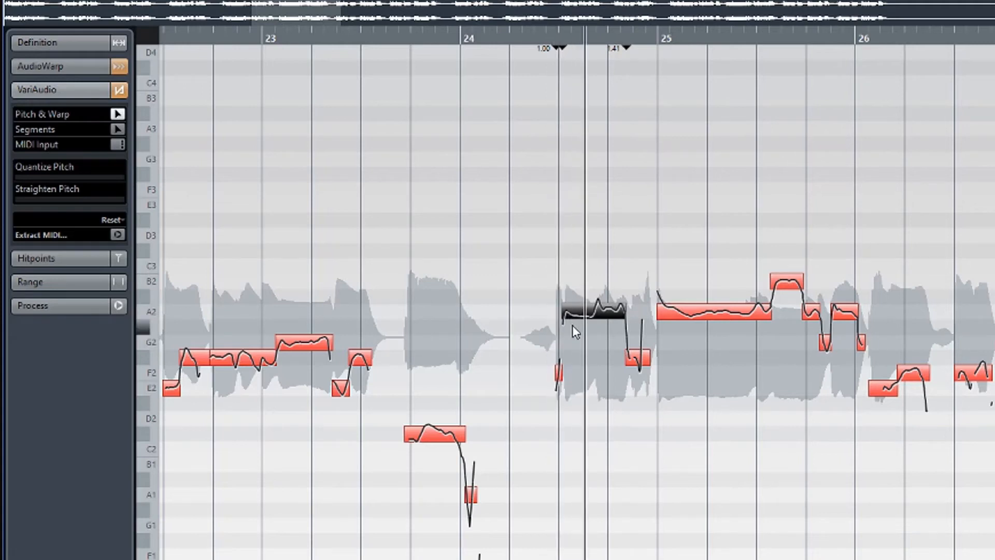
key(space)
Extend the end of the short A2 segment to just before bar 25 and play the stretched note
drag(633, 317, 657, 319)
key(space)
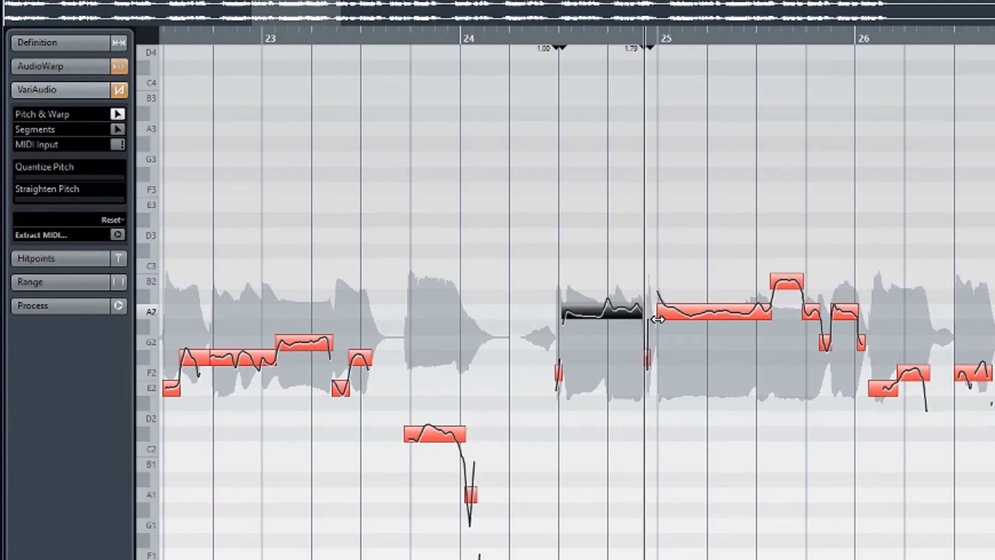
key(space)
key(space)
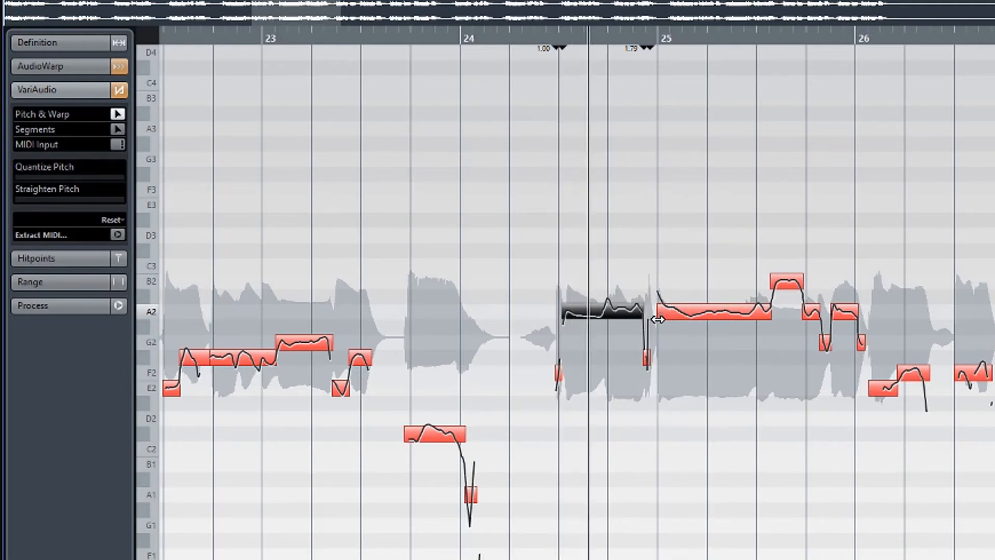
key(space)
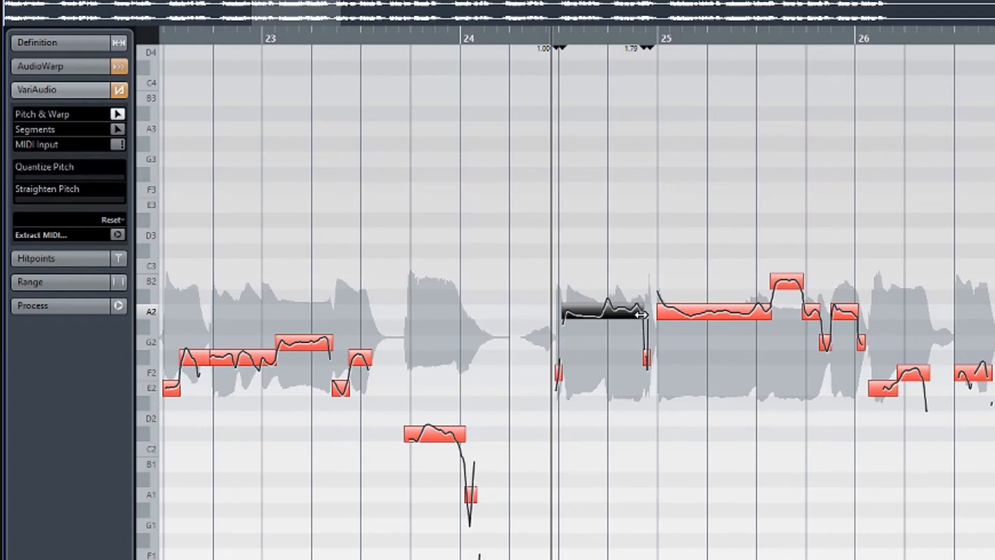
Shorten the A2 segment in bar 24 so it starts shortly after the middle of the bar and ends just past beat 4
drag(640, 313, 596, 316)
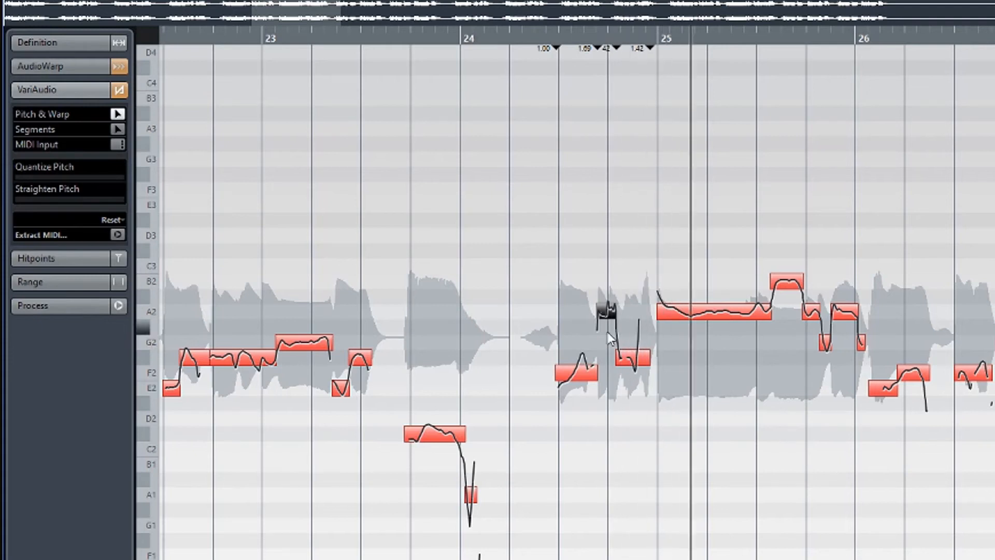
drag(596, 317, 582, 316)
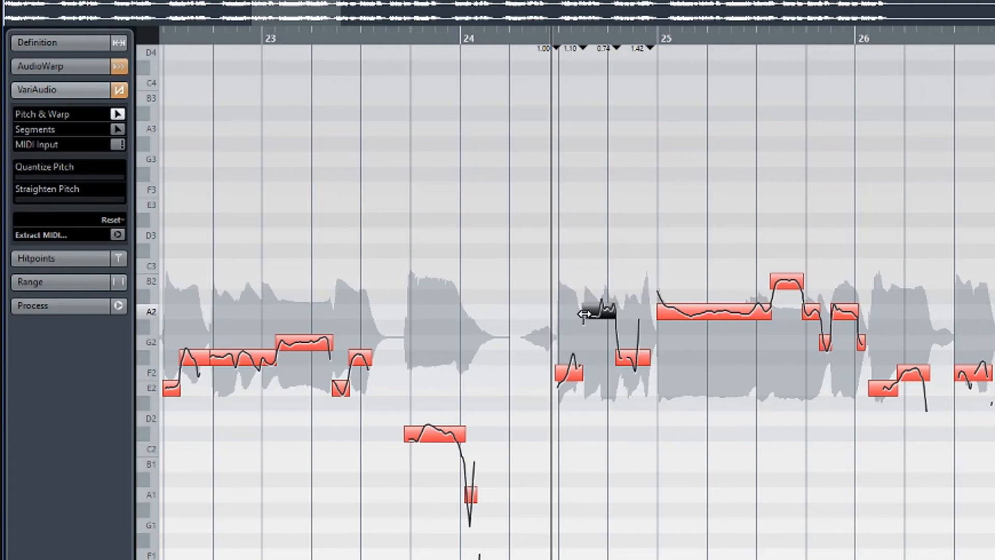
drag(584, 314, 576, 315)
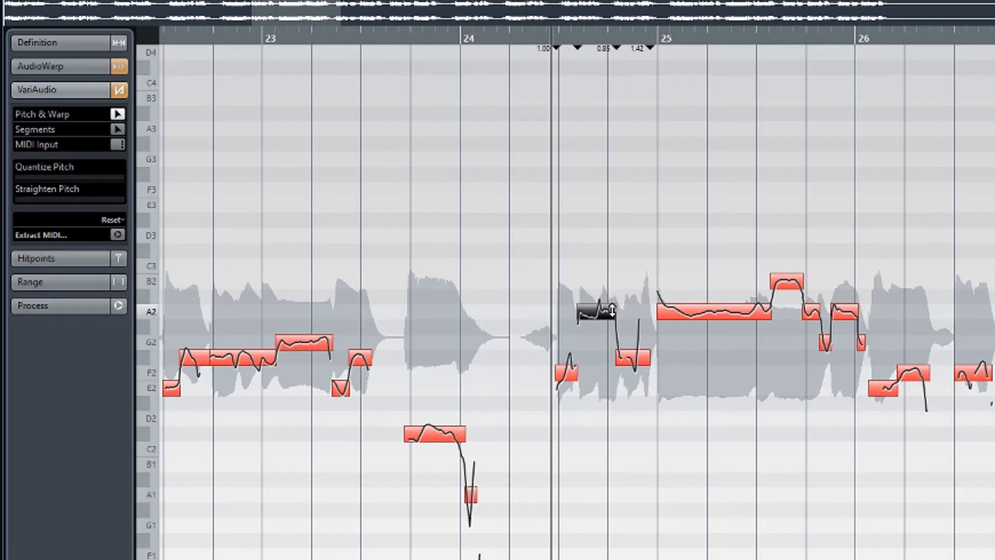
mouse_move(612, 307)
mouse_down()
mouse_move(609, 288)
mouse_move(617, 311)
mouse_up()
mouse_move(581, 312)
mouse_down()
mouse_move(583, 286)
mouse_move(590, 325)
mouse_move(589, 311)
mouse_up()
mouse_move(611, 311)
mouse_down()
mouse_move(609, 338)
mouse_move(610, 312)
mouse_up()
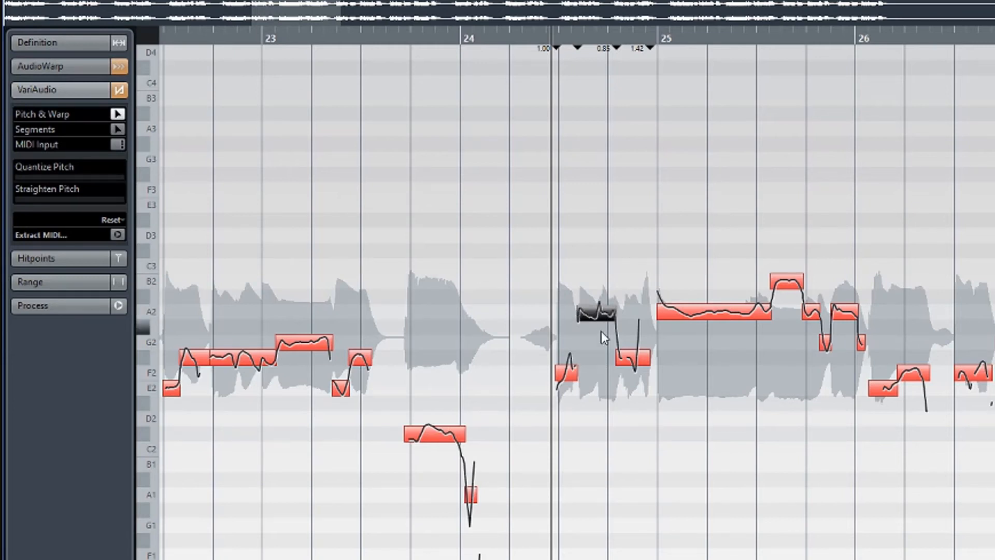
Raise the shortened A2 segment in bar 24 an octave to A3, audition it, and return it to A2
mouse_move(597, 321)
mouse_down()
mouse_move(586, 122)
mouse_move(587, 322)
mouse_move(594, 137)
mouse_up()
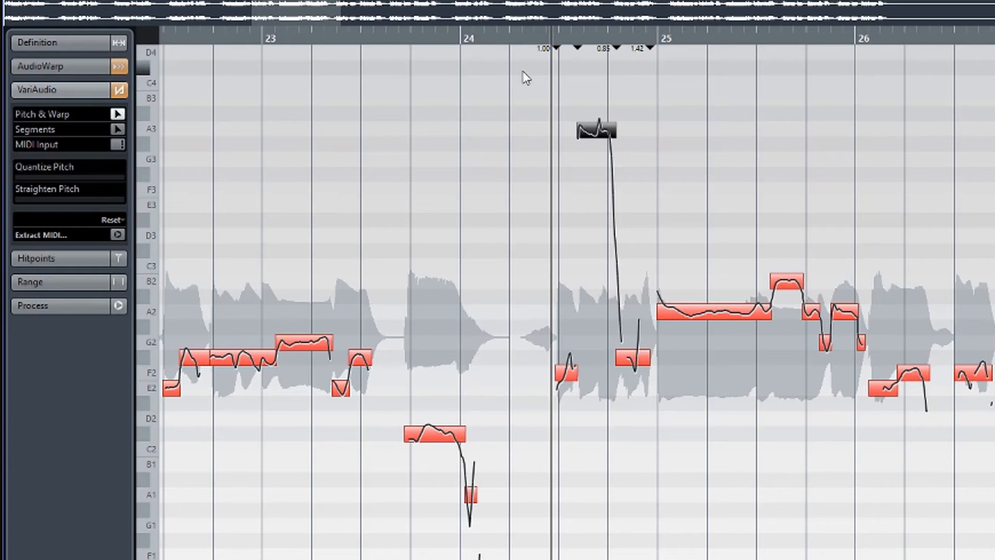
key(space)
key(space)
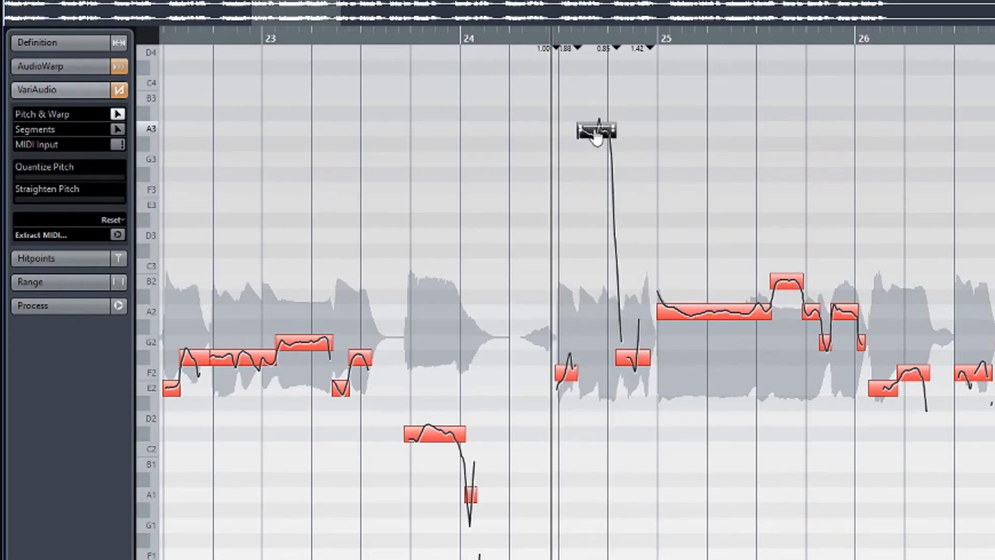
drag(594, 138, 593, 314)
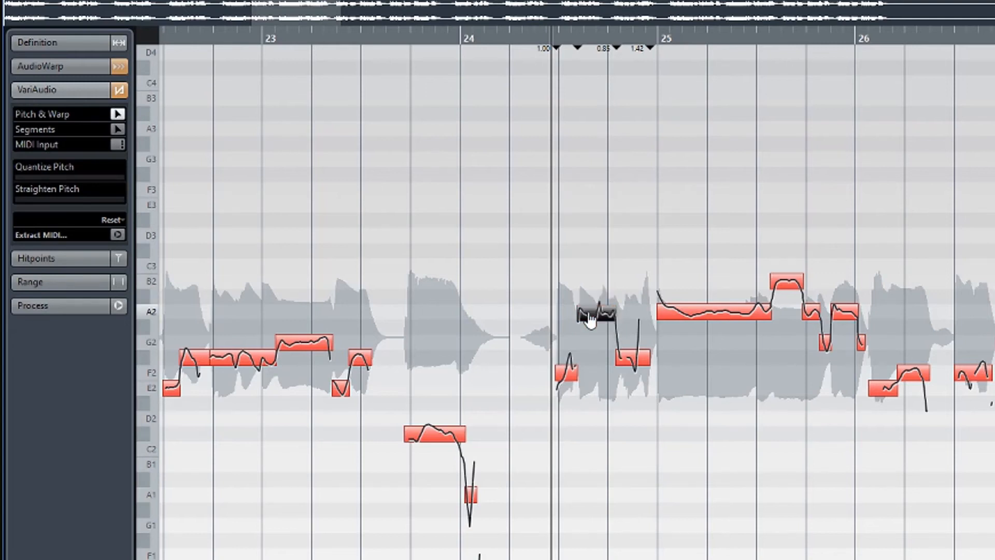
Select the segments from mid bar 24 through bar 26, audition them 11 semitones higher, and settle on playing them three semitones above their original pitch
drag(527, 232, 992, 394)
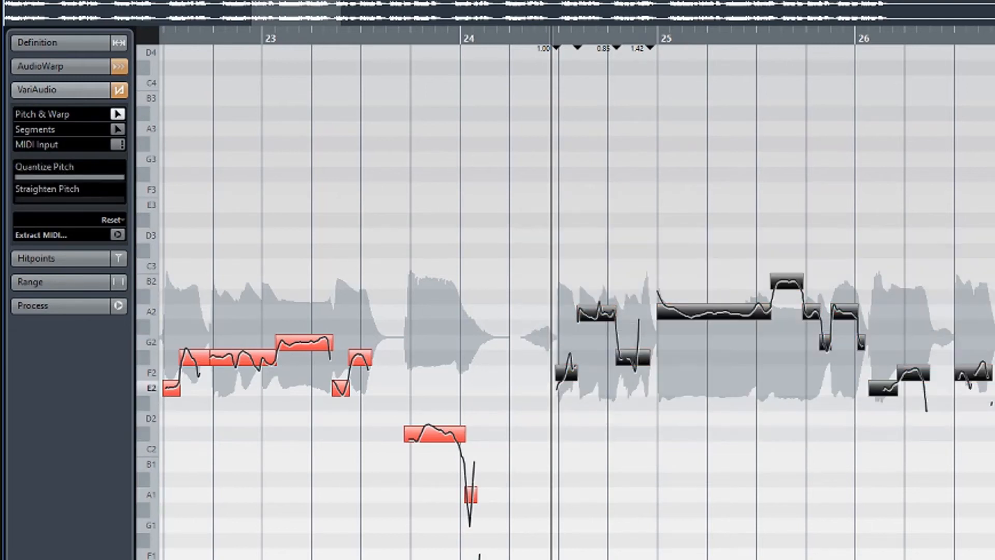
drag(784, 282, 775, 135)
key(space)
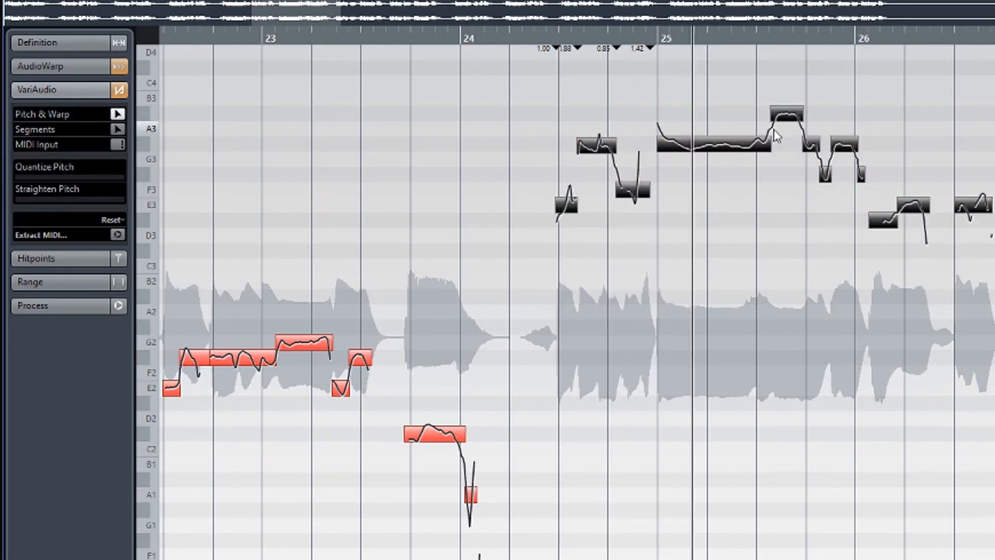
key(space)
drag(786, 124, 788, 293)
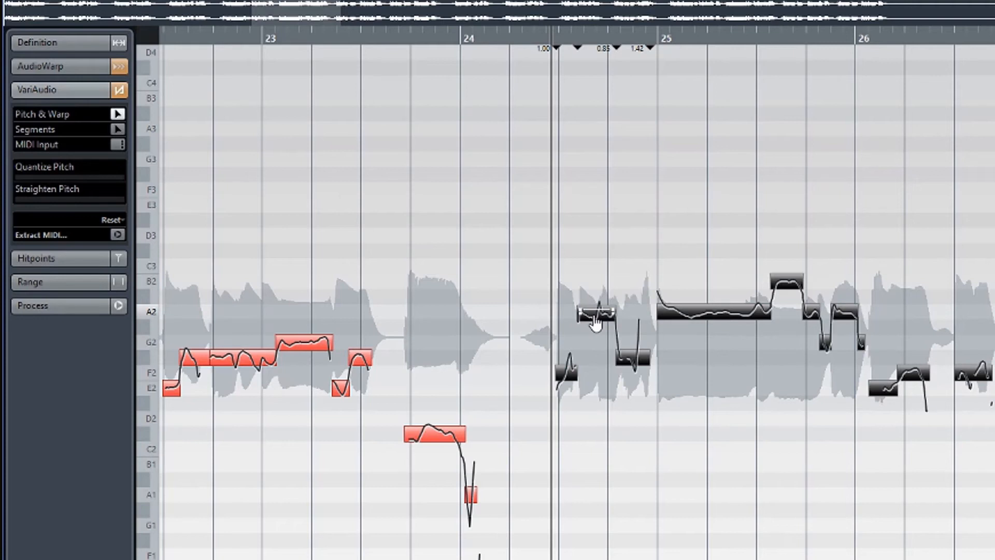
drag(595, 322, 606, 275)
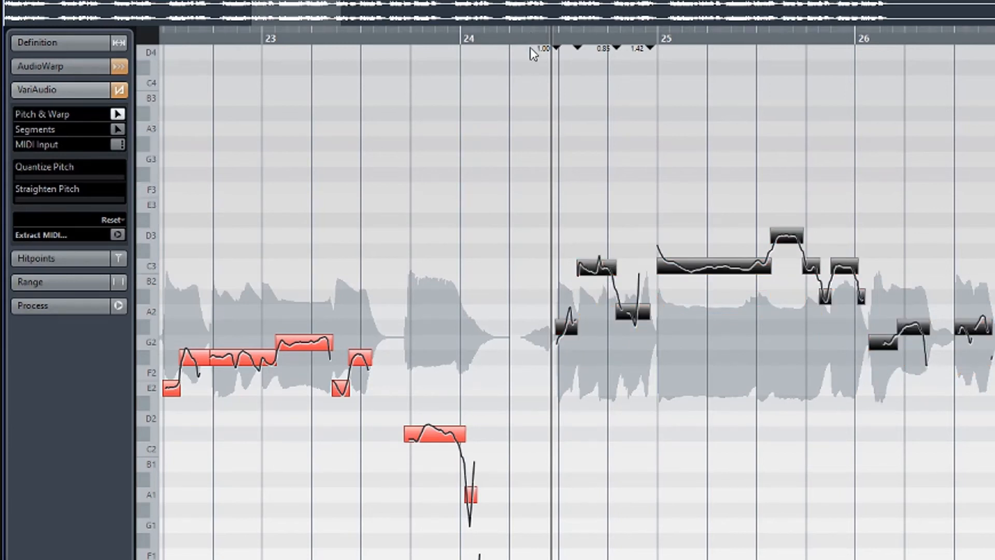
key(space)
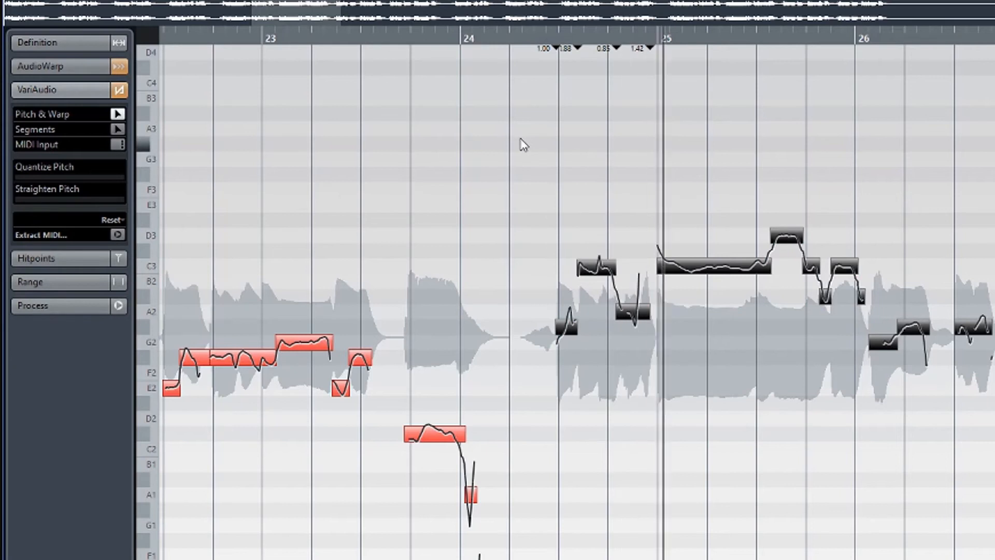
Audition the transposed phrase around bar 25 and the transposed opening phrase around bar 5, toggling the VariAudio bypass for comparison
key(space)
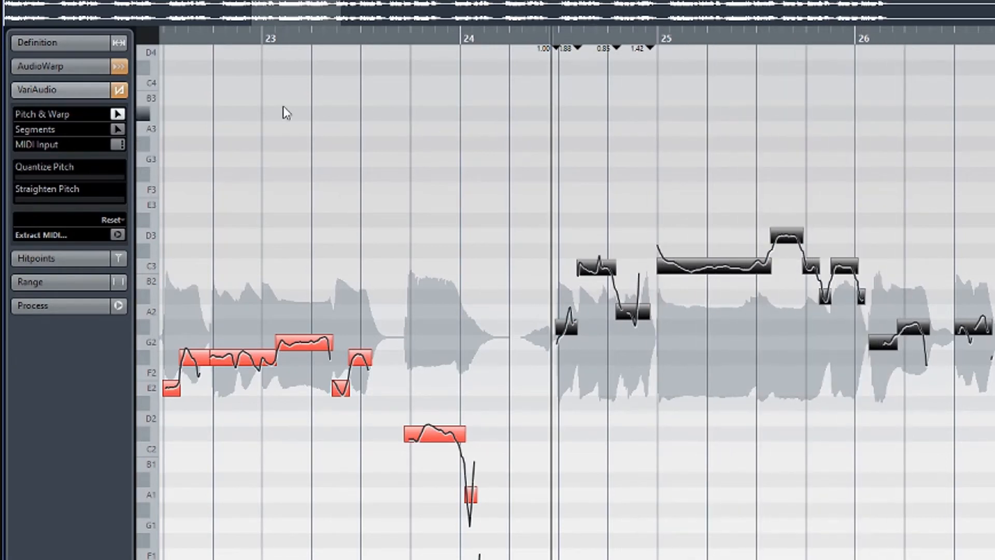
click(121, 92)
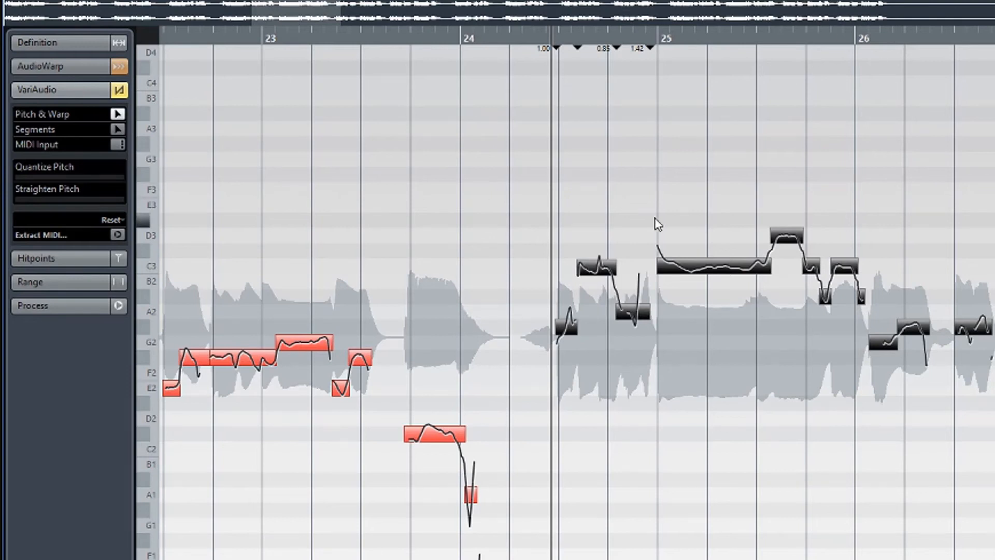
scroll(639, 224, left, 15)
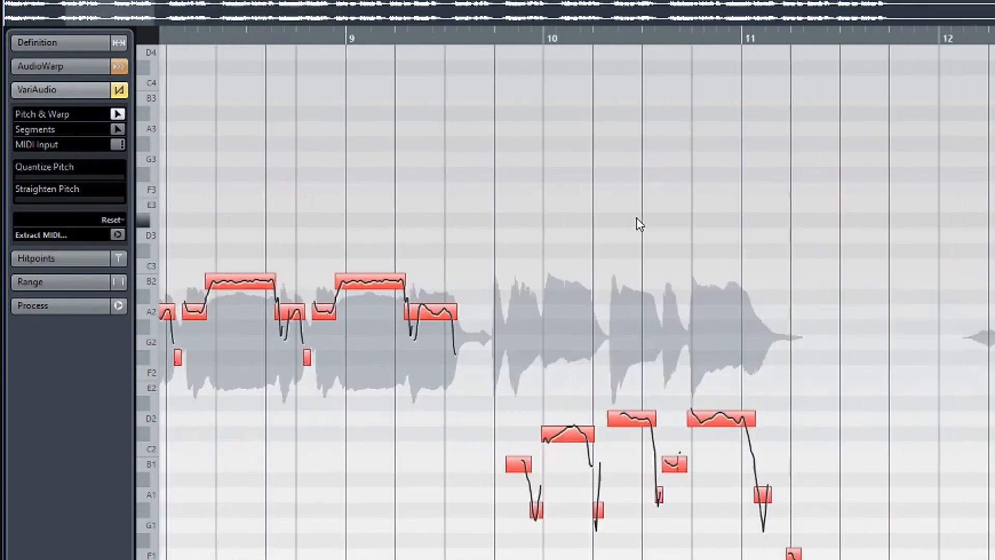
key(space)
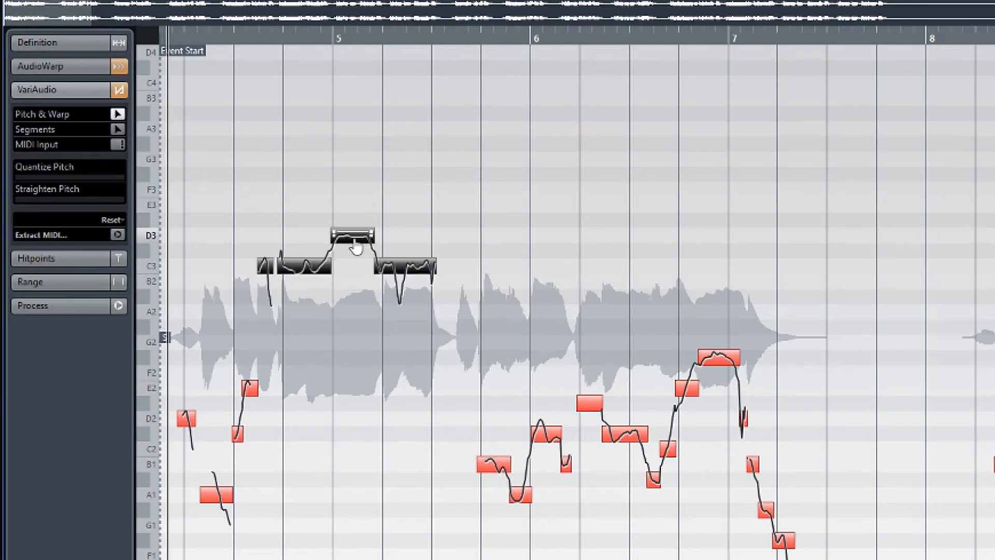
key(space)
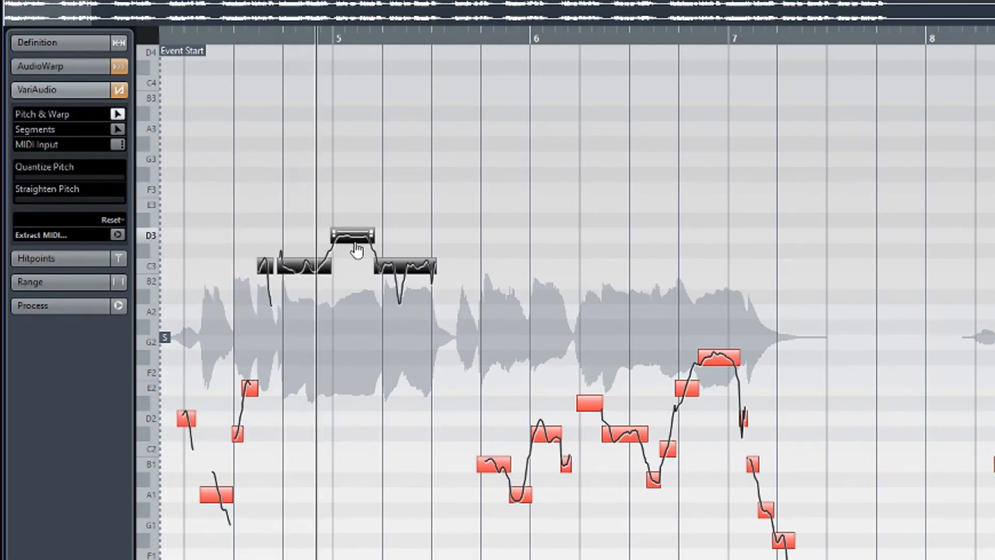
key(space)
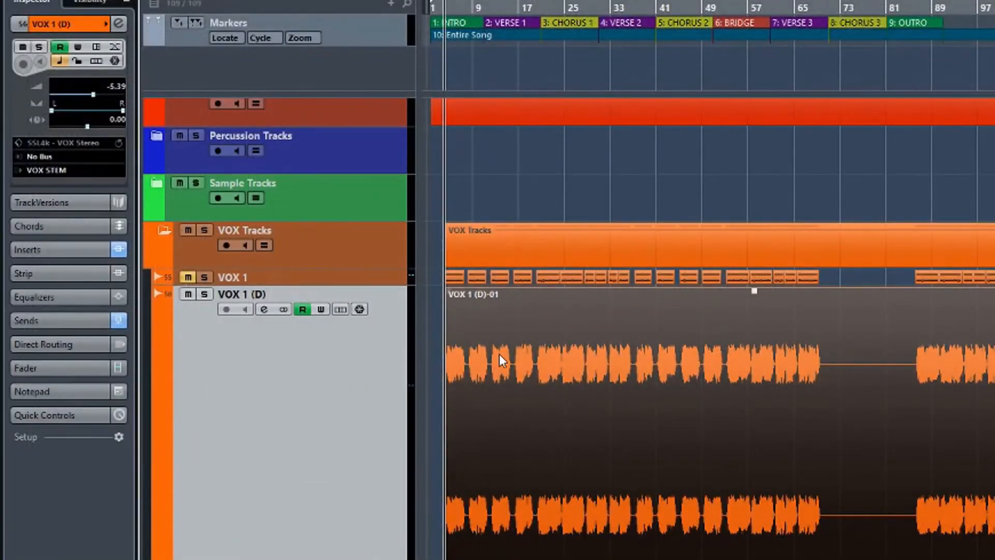
In the project window, trim the start of the VOX 1 (D) event later within bar 4 and give it a short fade-in
key(g)
key(g)
key(g)
key(g)
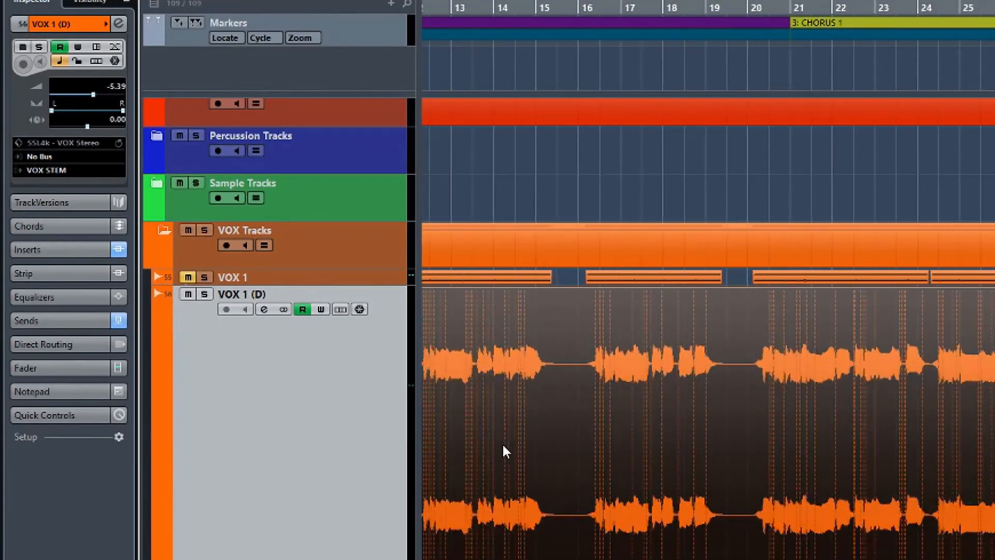
key(h)
key(h)
key(h)
key(h)
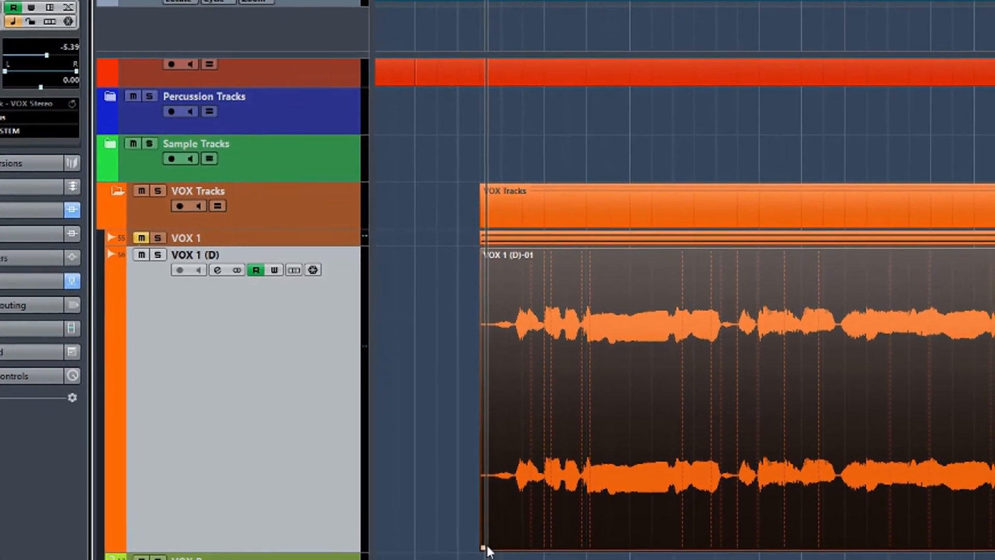
drag(483, 548, 541, 539)
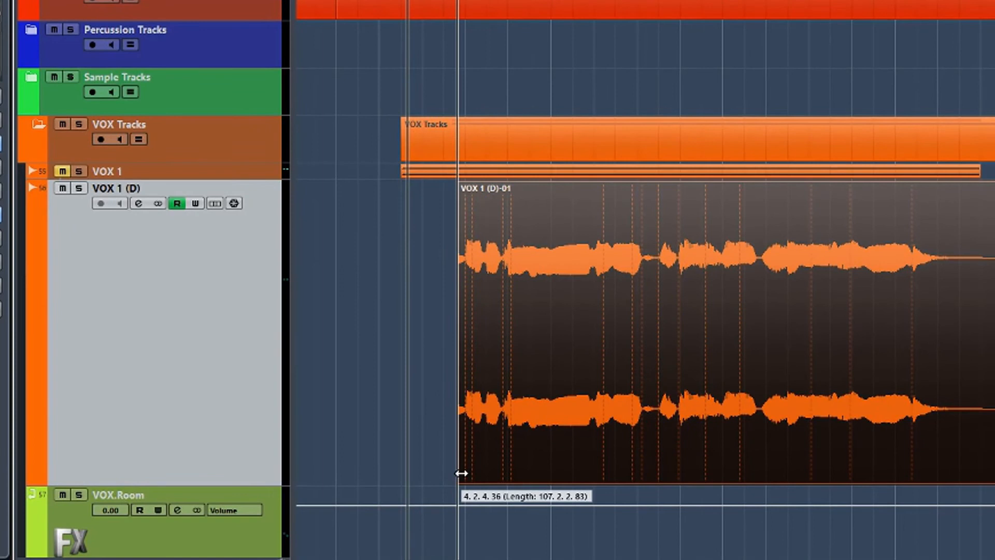
mouse_move(461, 472)
mouse_down()
mouse_move(425, 467)
mouse_move(448, 468)
mouse_up()
drag(446, 183, 453, 185)
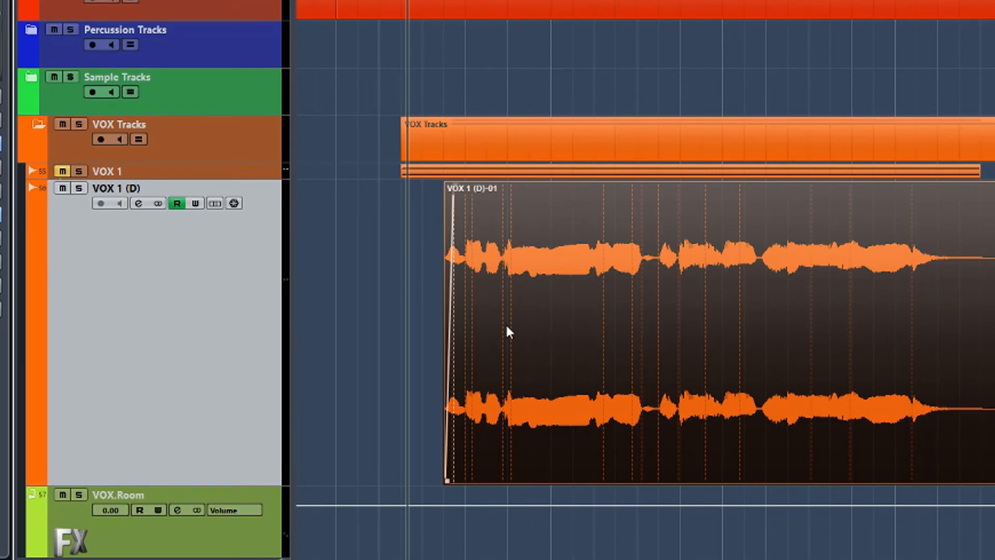
Open the trimmed VOX 1 (D) event in the sample editor, play its opening phrase, and replay it in the project window
double_click(507, 327)
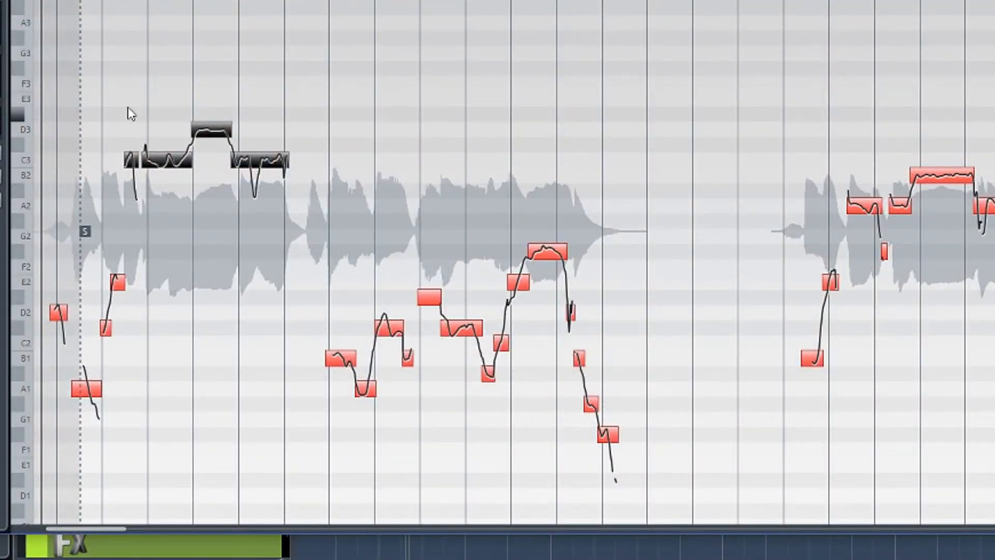
key(space)
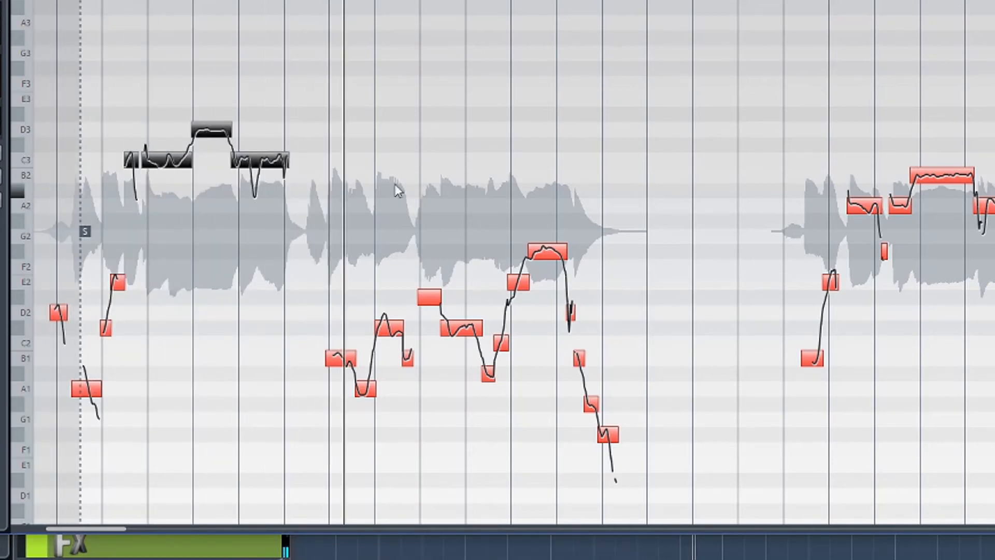
key(space)
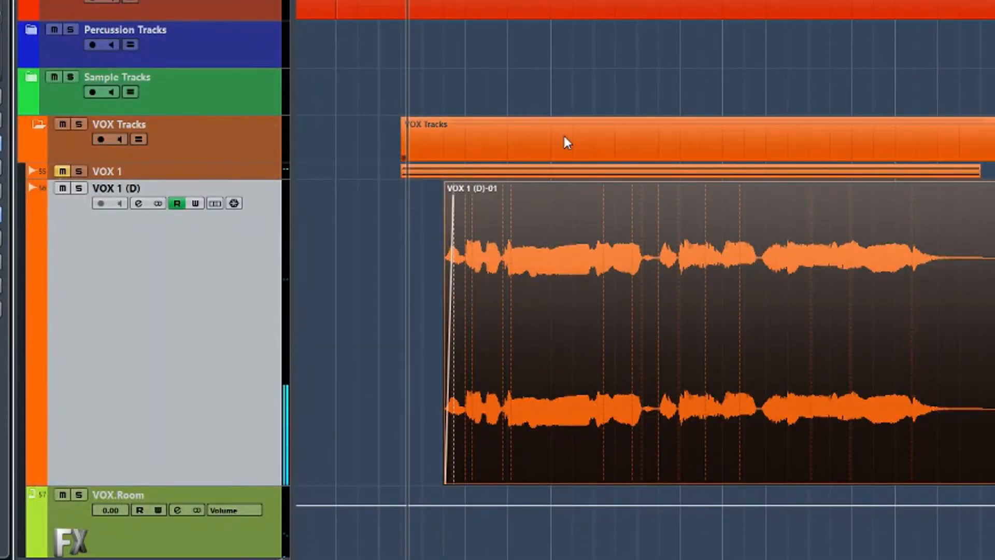
key(space)
key(space)
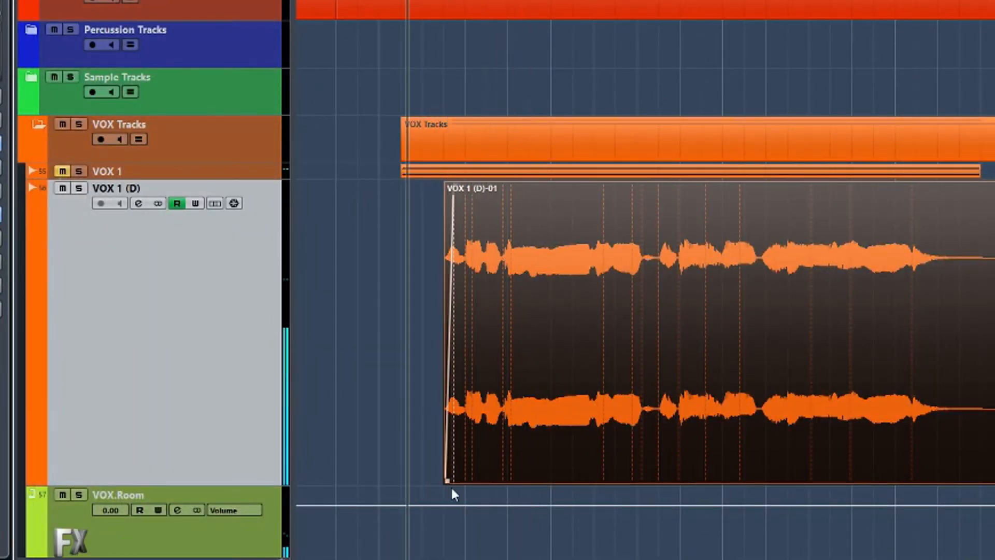
Try several start trims on the VOX 1 (D) event, playing one, and leave its start at the first long note
drag(446, 482, 490, 479)
key(space)
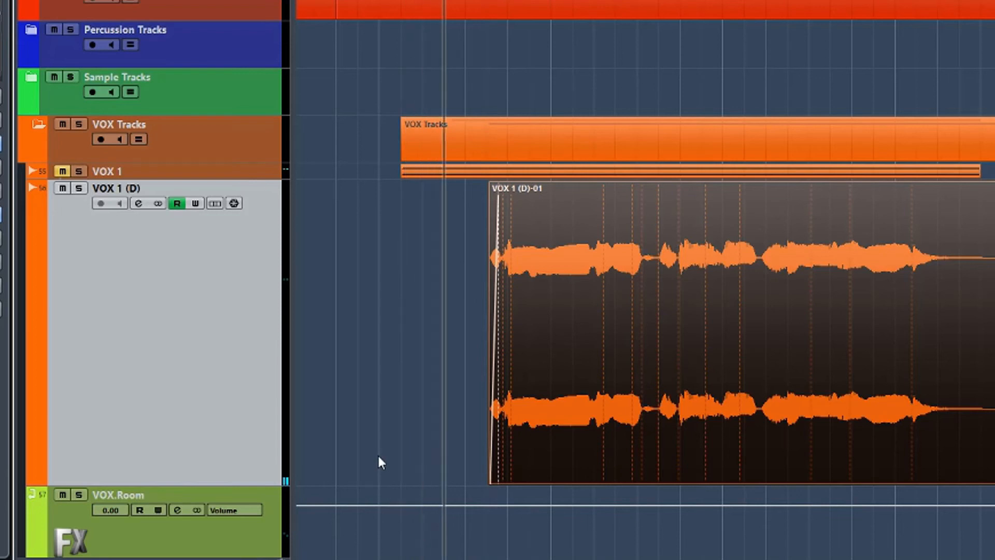
key(space)
drag(490, 481, 454, 480)
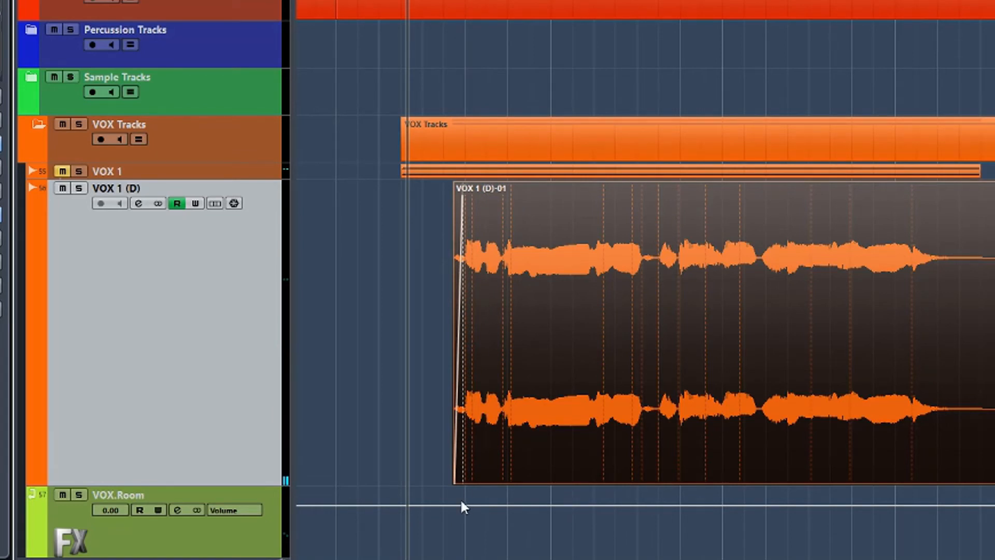
drag(457, 481, 508, 483)
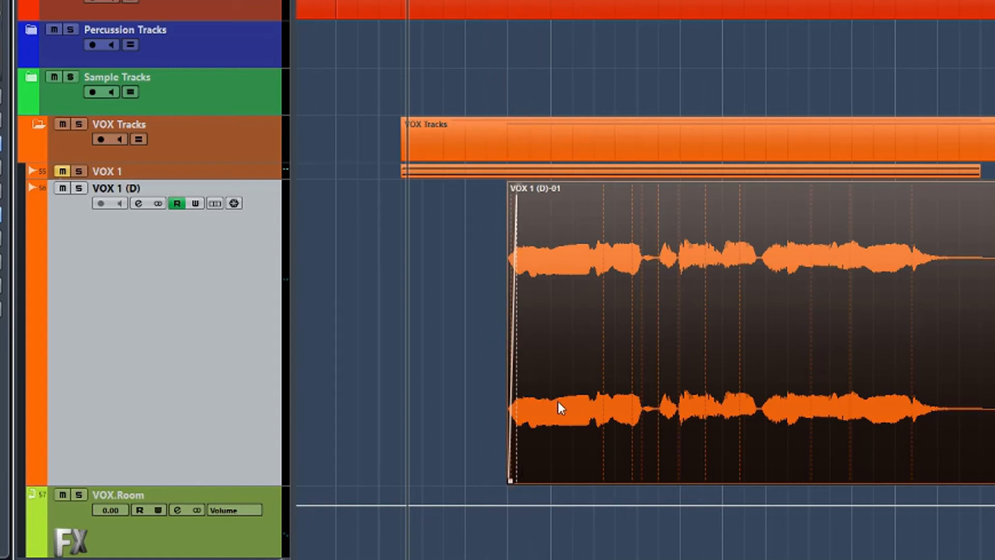
Check the trimmed opening in the sample editor, try a trim past the long note, and extend the event back to its original start
double_click(623, 362)
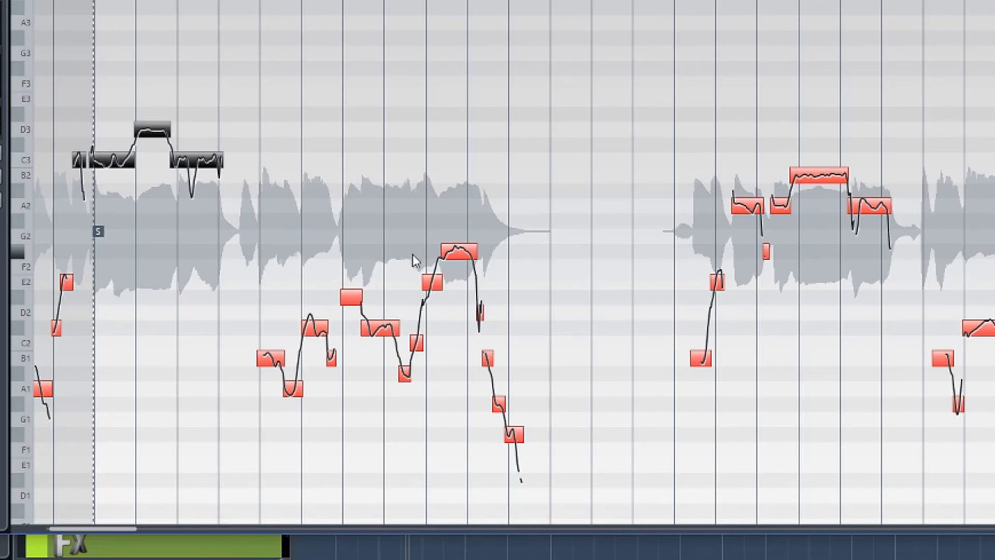
key(space)
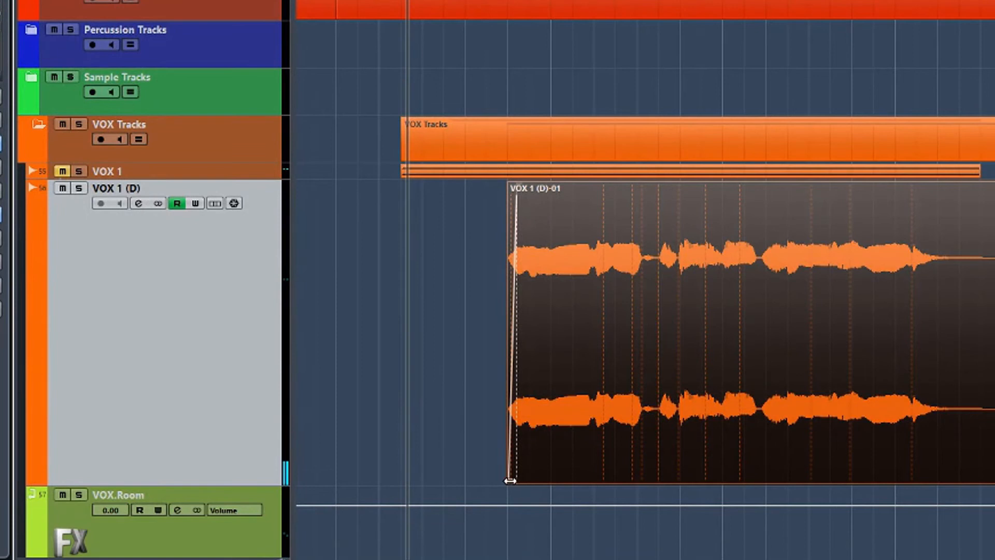
drag(510, 481, 595, 482)
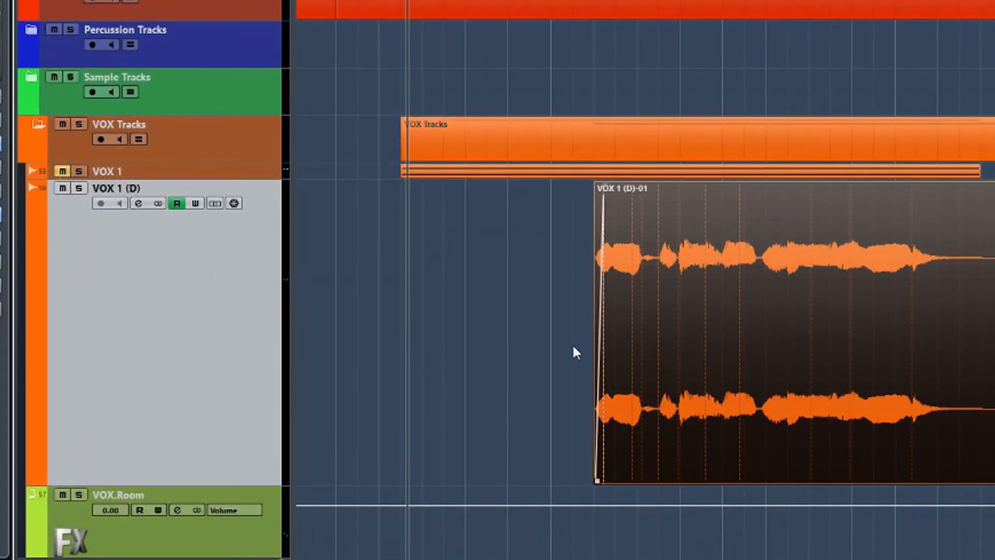
drag(597, 482, 405, 465)
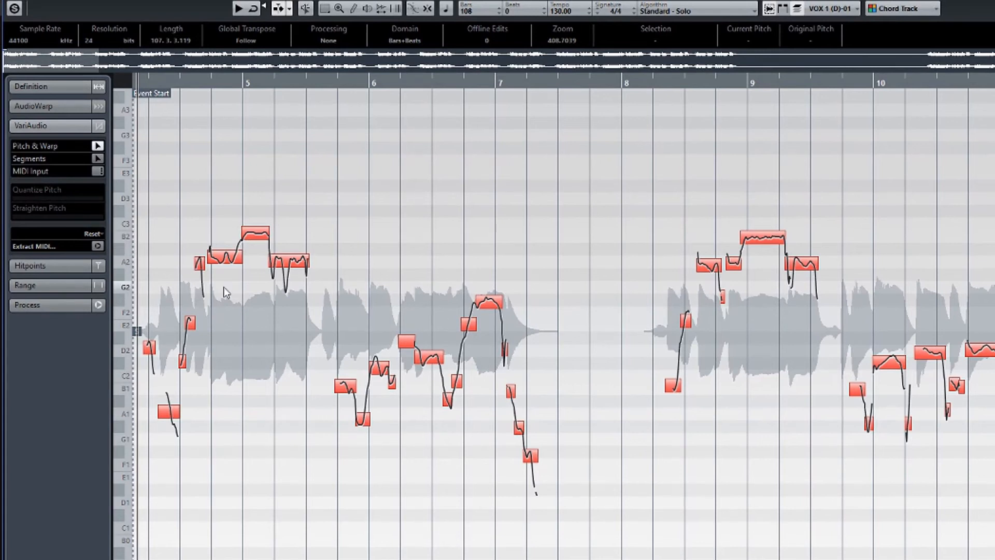
Select the segments from bar 4 to bar 11, quantize their pitch about halfway, straighten it about 20 percent, and audition them
key(space)
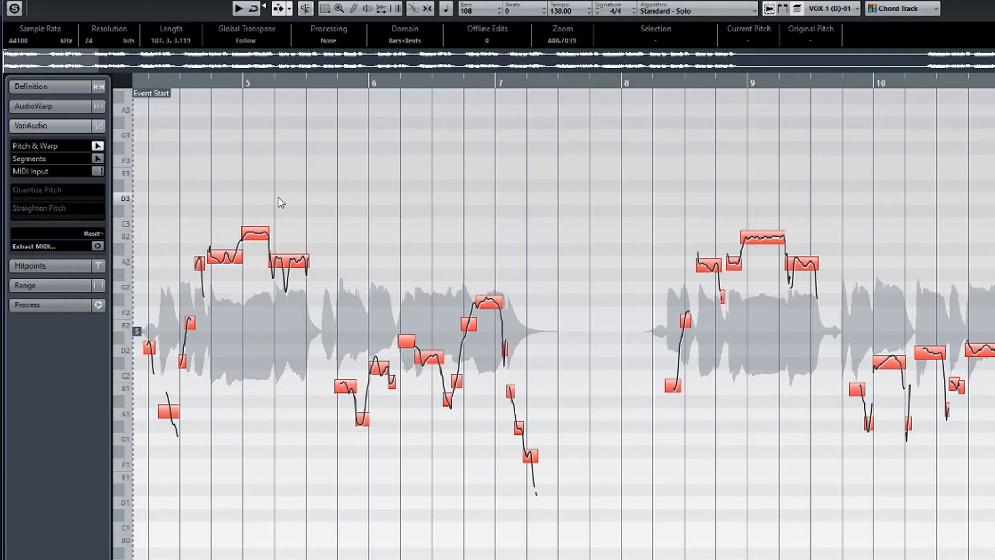
drag(140, 203, 992, 518)
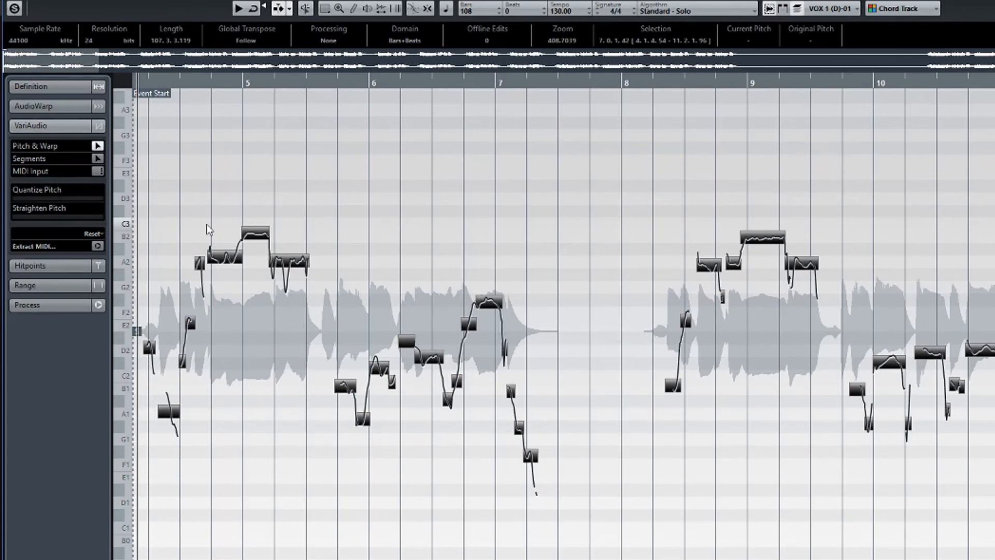
click(30, 197)
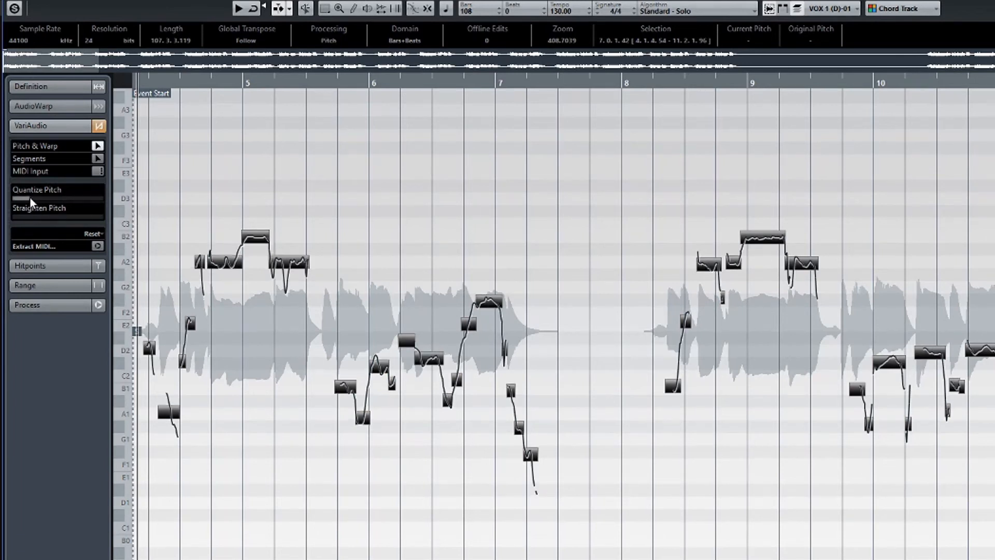
drag(33, 200, 56, 202)
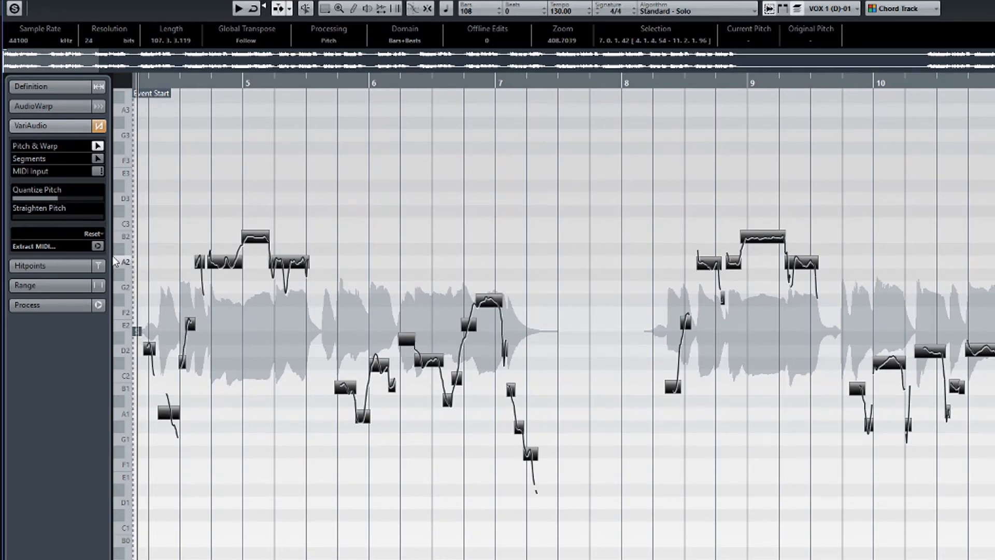
drag(25, 216, 27, 217)
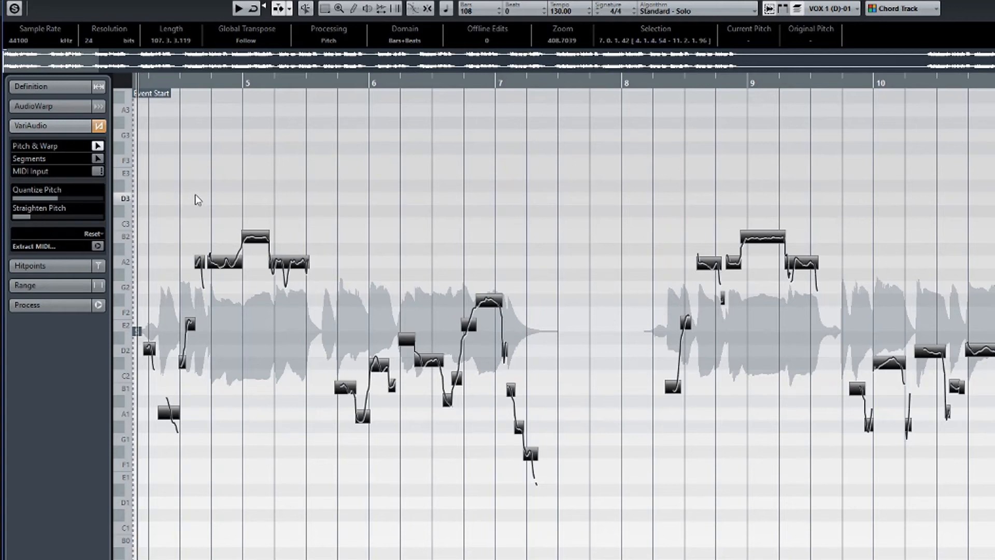
key(space)
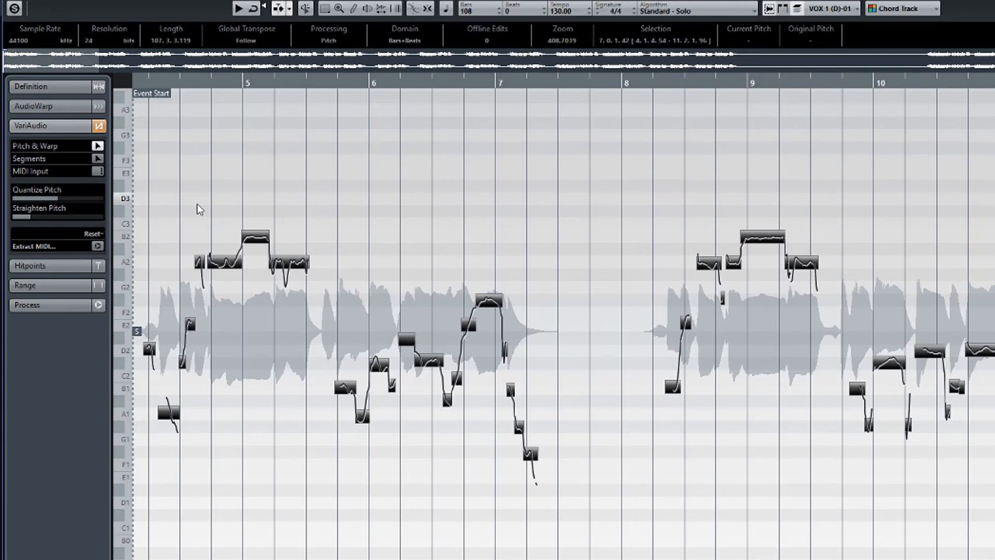
Play the unprocessed vocal phrase from bar 20 through bar 23
scroll(419, 236, right, 10)
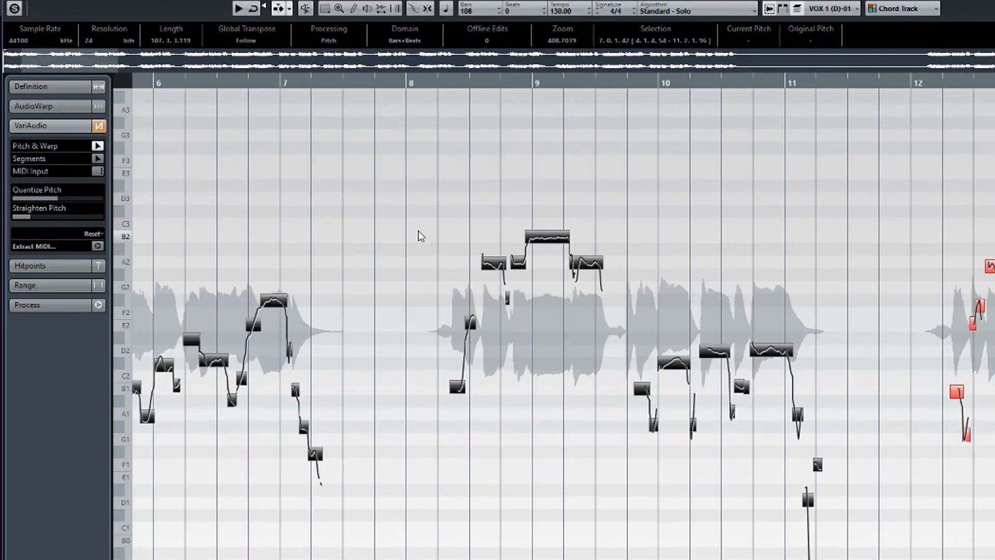
scroll(420, 236, right, 5)
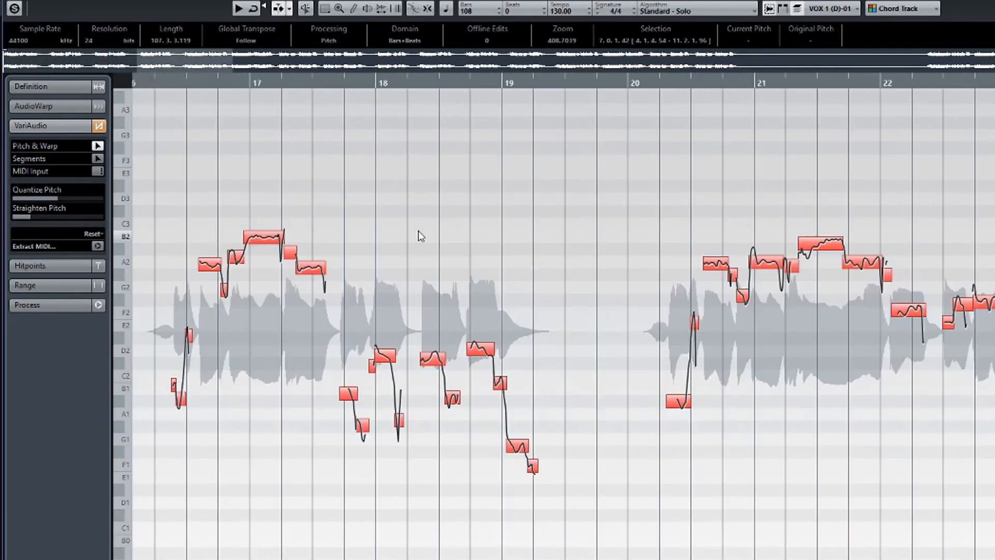
click(525, 84)
key(space)
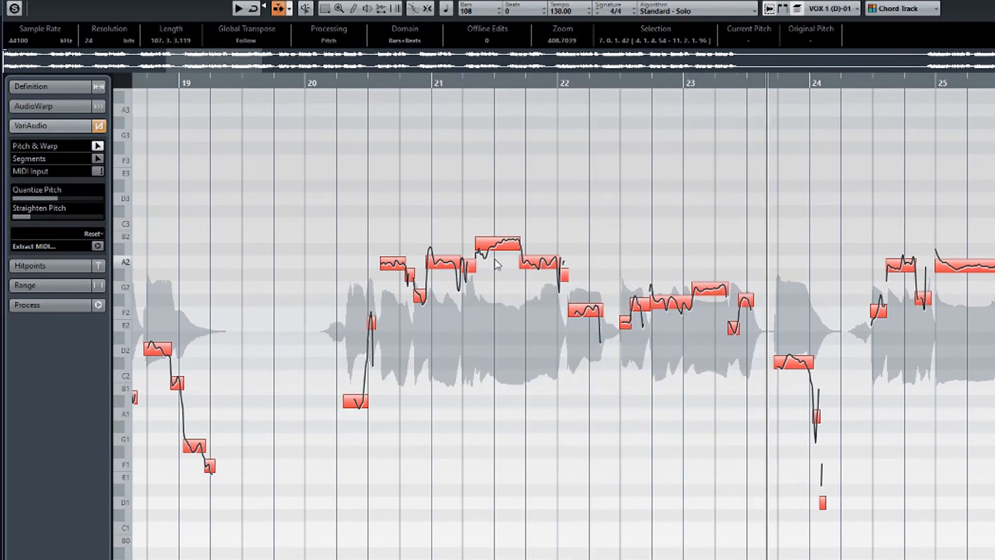
key(space)
Quantize the pitch of the segments from bar 20 to the start of bar 24 about halfway, straighten about 20 percent, and play them
drag(323, 227, 845, 454)
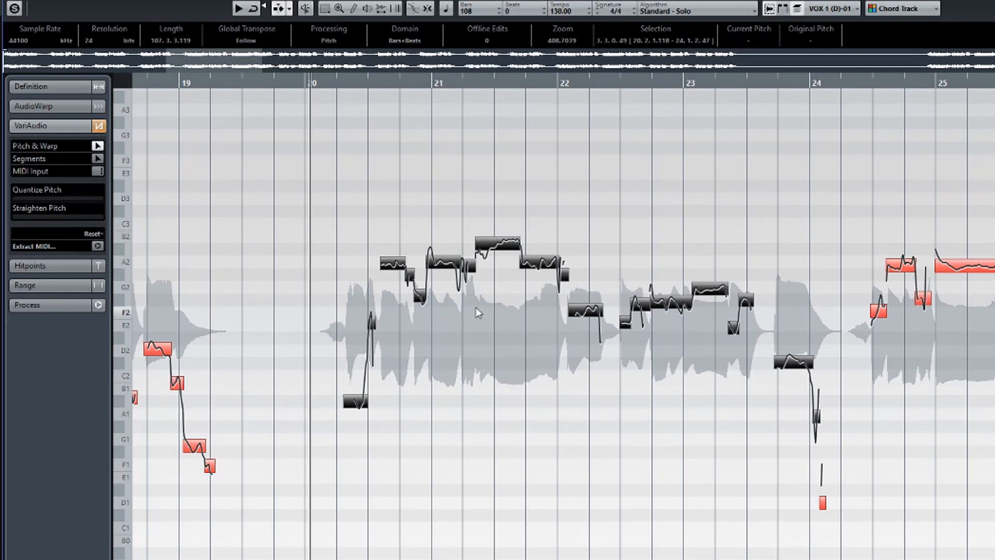
drag(47, 198, 30, 216)
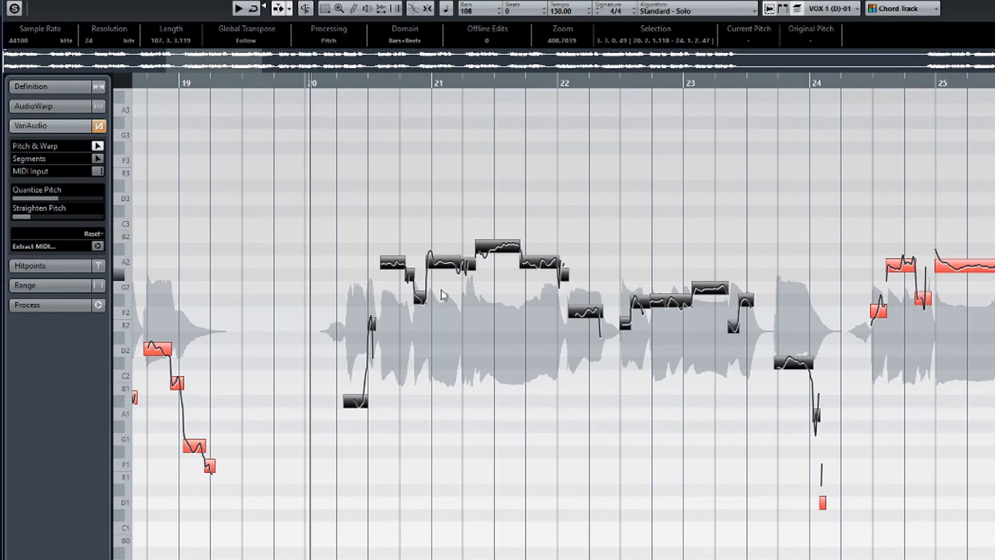
key(space)
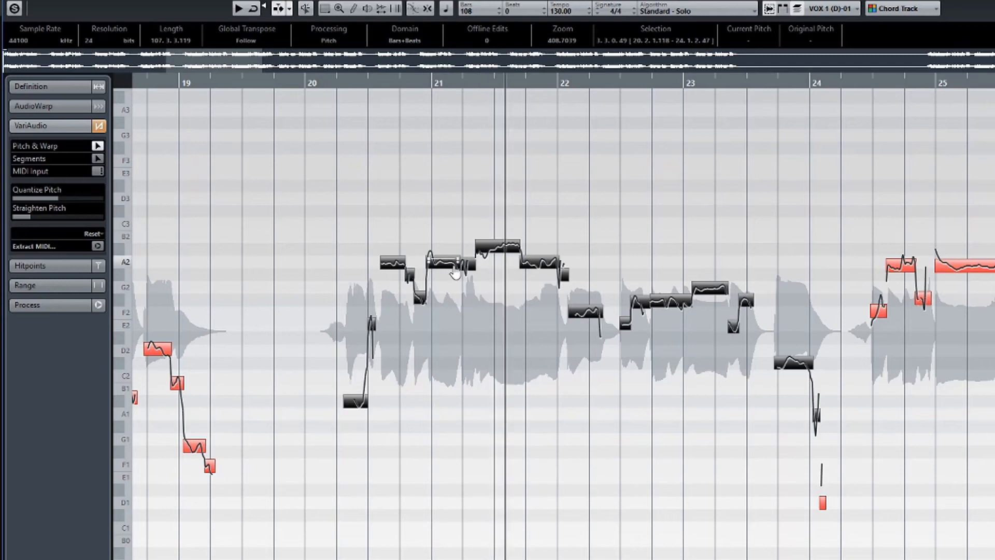
key(space)
Split the A#2 segment in bar 21 in two at about the middle of the bar
click(501, 249)
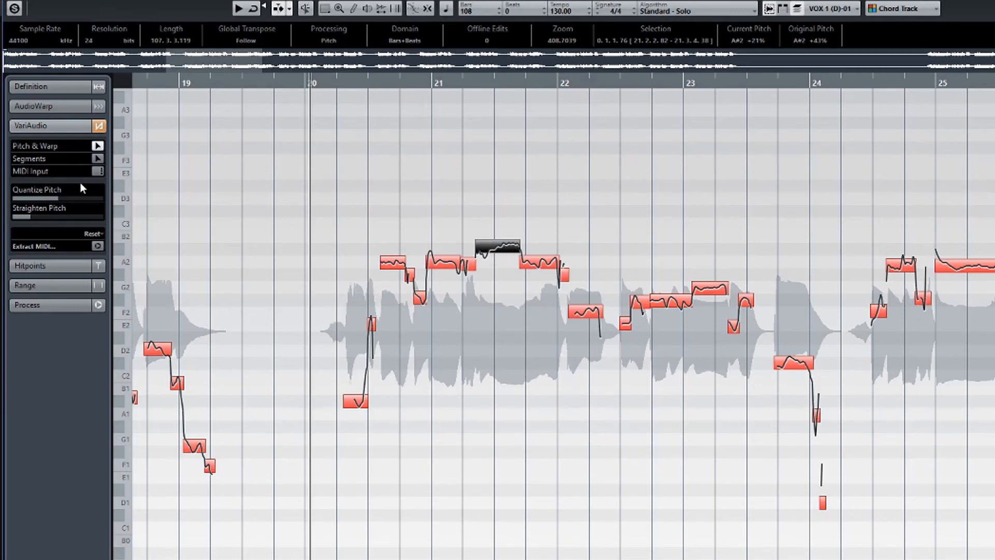
click(493, 260)
alt+click(494, 253)
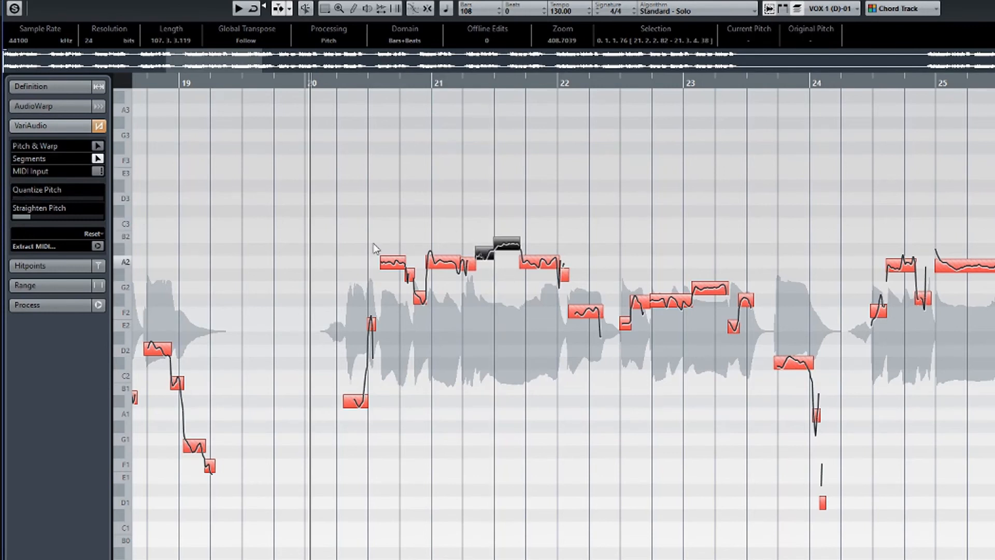
Quantize the two middle segments of bar 21 about halfway, raise the second one to B2 and audition it
click(53, 198)
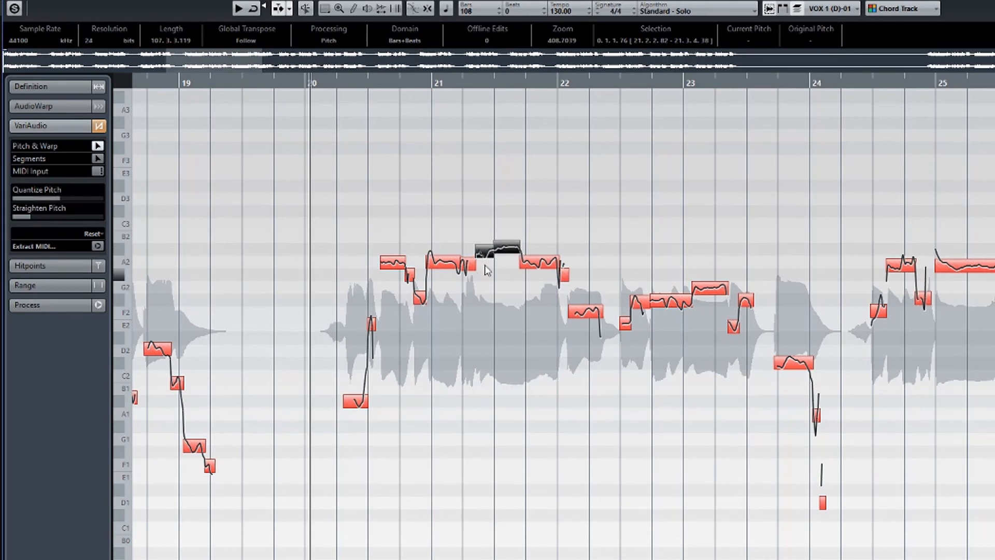
click(500, 254)
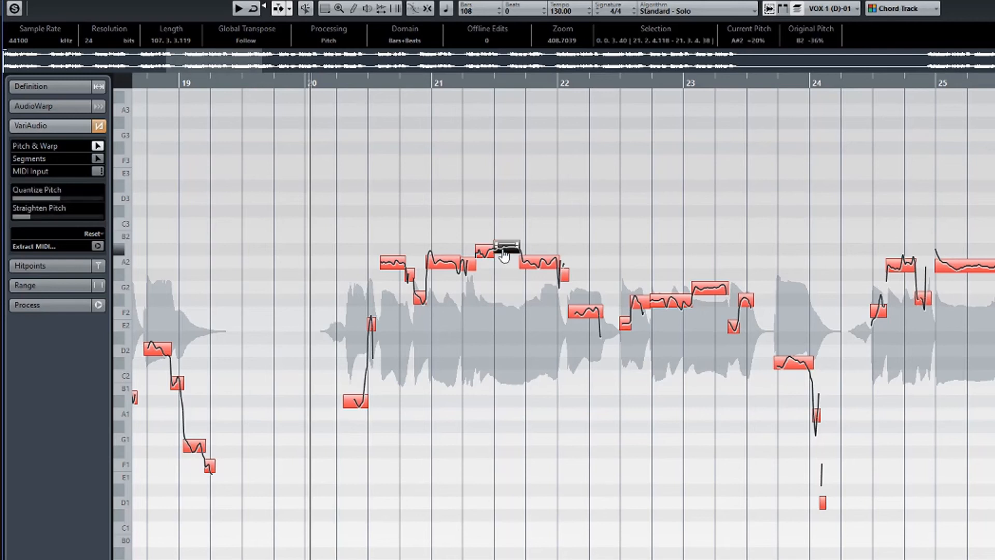
drag(504, 255, 505, 249)
click(504, 244)
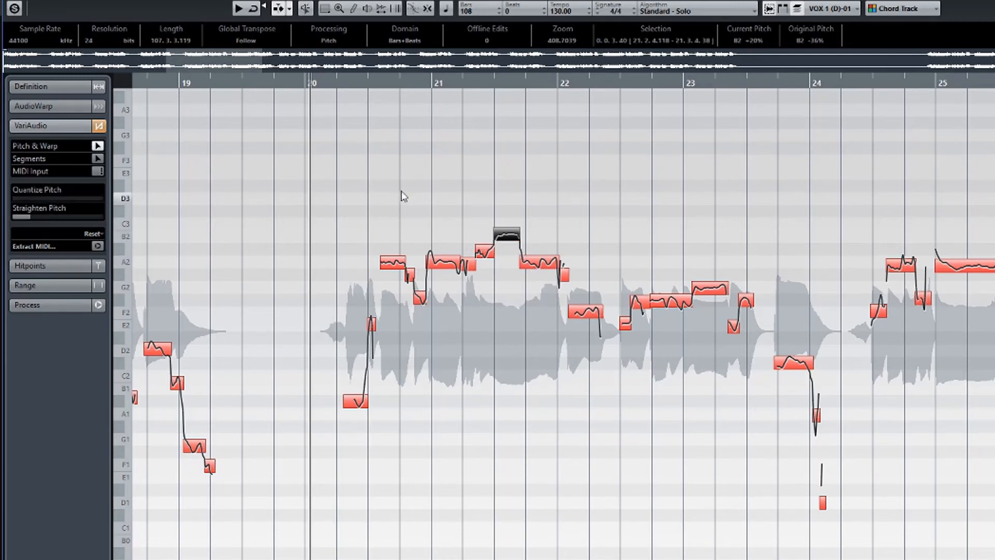
key(space)
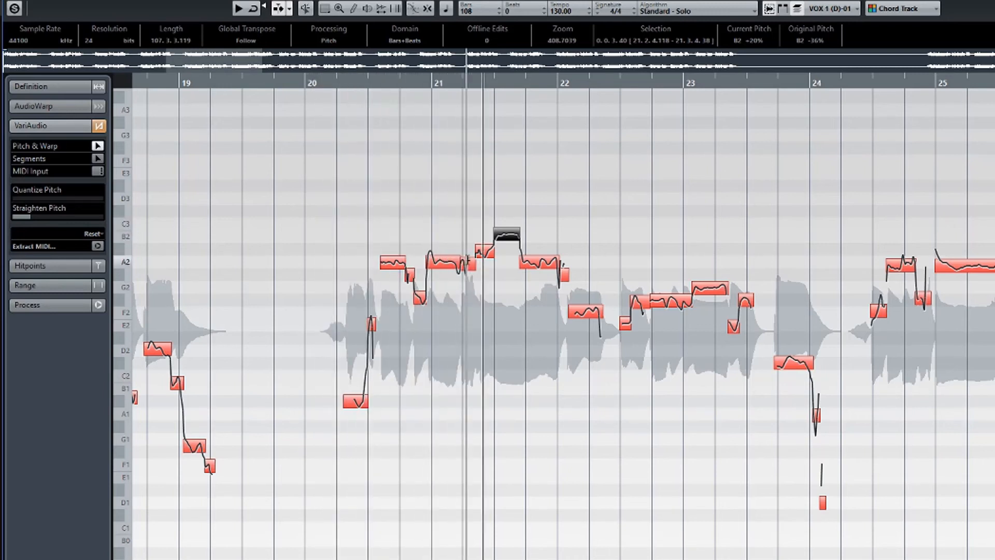
key(space)
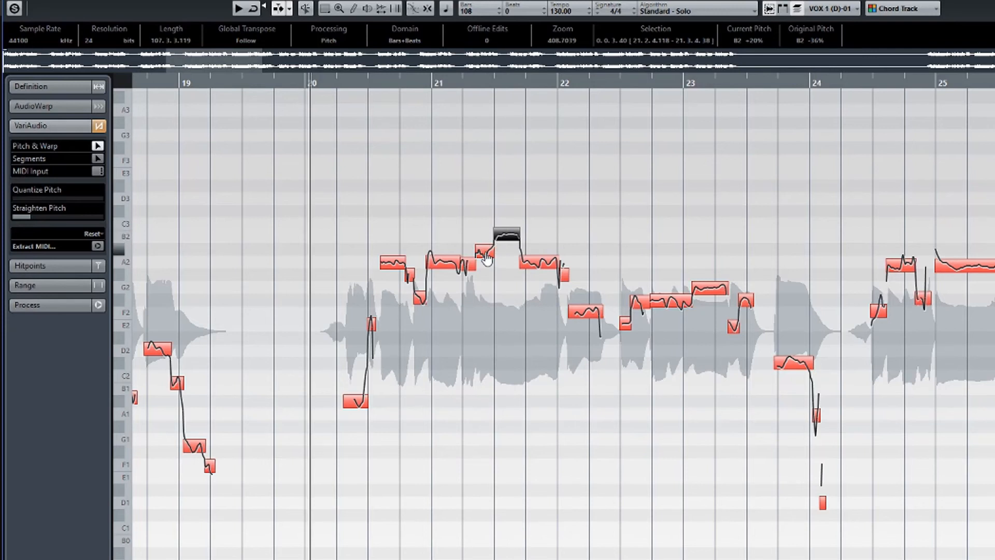
Lower the second of the two middle bar 21 segments back to A#2 and play the phrase
drag(505, 237, 510, 255)
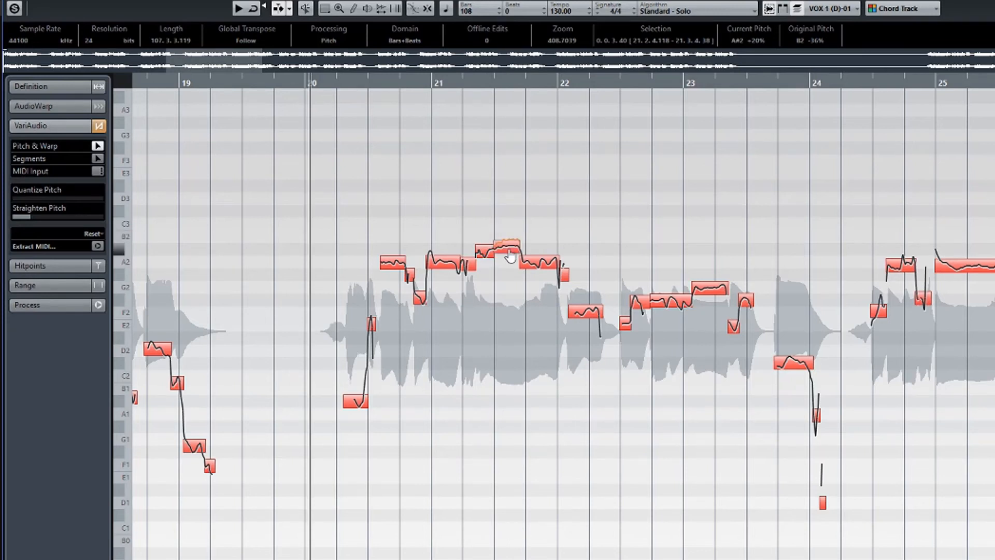
key(space)
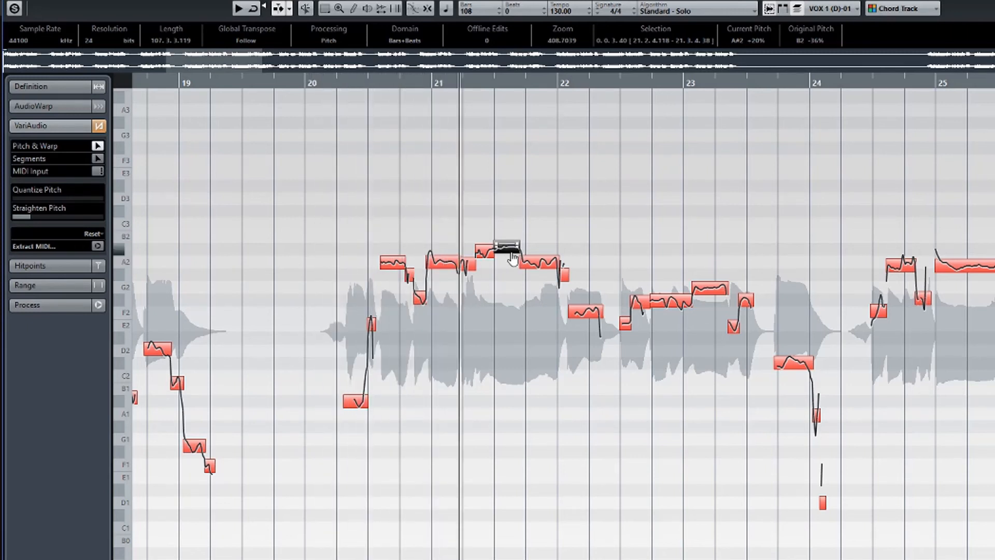
key(space)
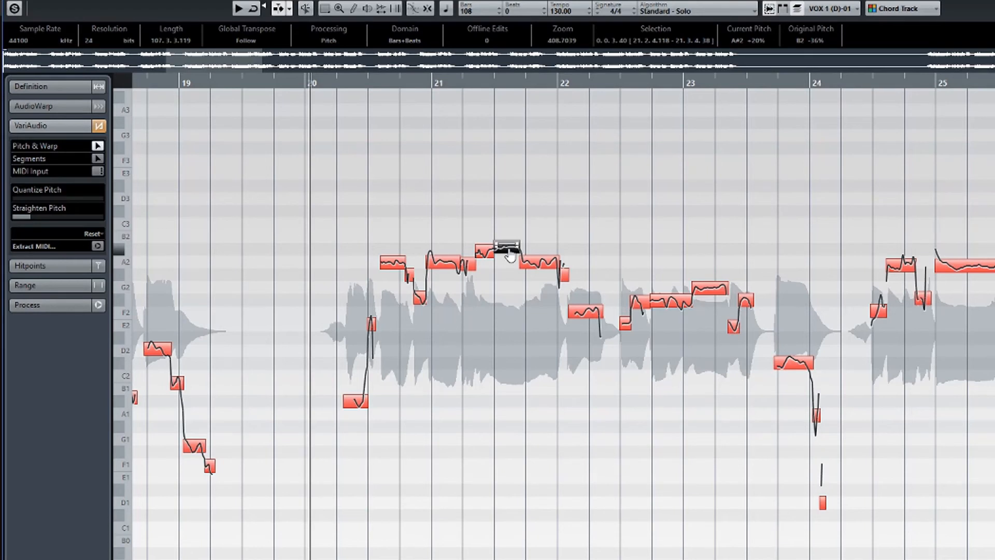
Quantize the pitch of the selected bar 21 segment about 80 percent and listen to it
click(510, 254)
drag(12, 199, 62, 202)
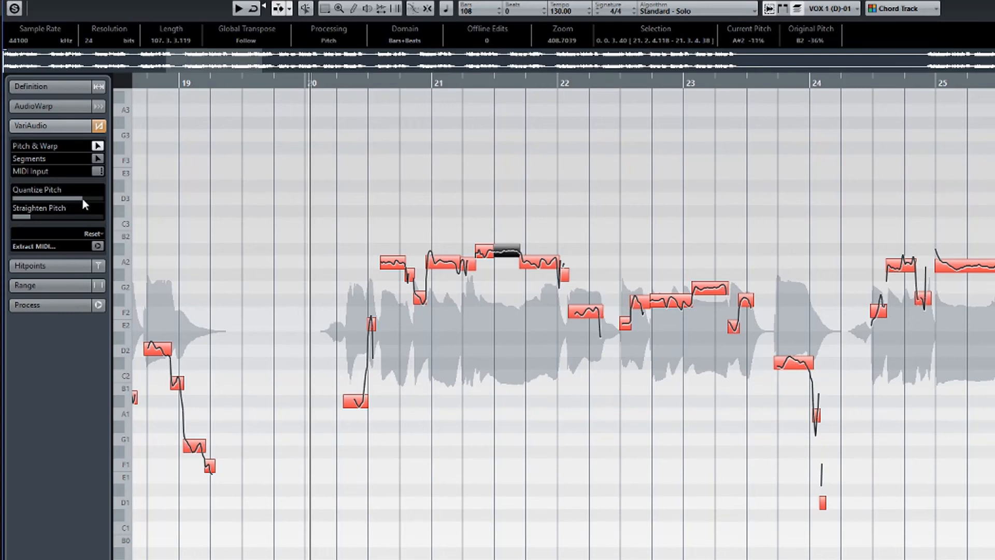
drag(84, 200, 84, 200)
key(space)
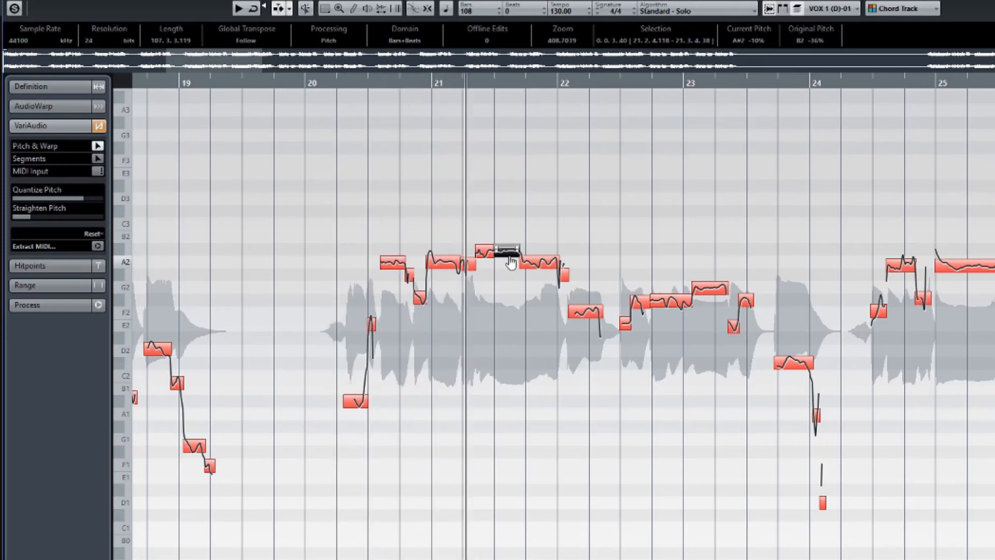
key(space)
Raise the more strongly quantized segment in bar 21 to B2 and play the phrase into bar 23
drag(511, 261, 511, 246)
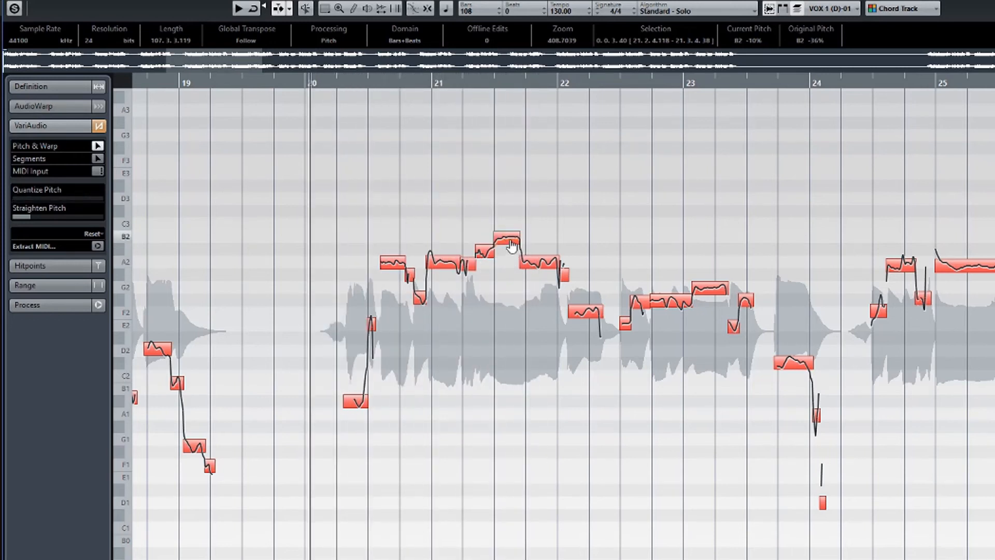
key(space)
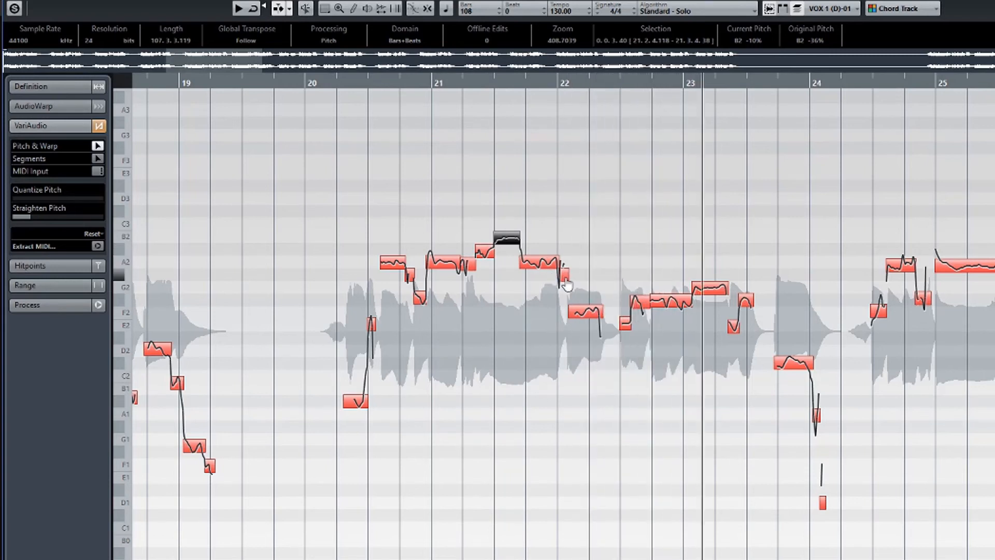
key(space)
Raise the C#2 segment leading into bar 24 to D2 and play the phrase
drag(798, 373, 796, 358)
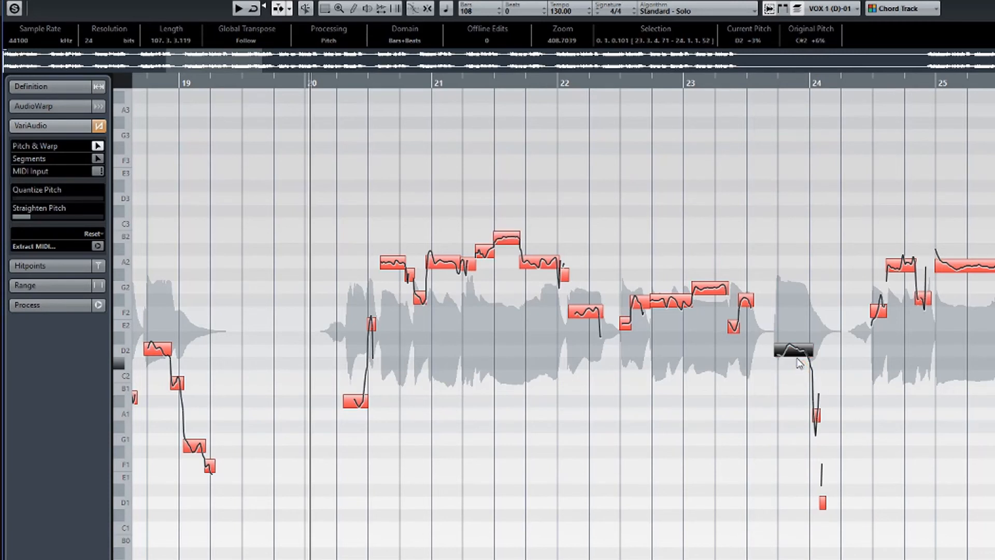
key(space)
Try the highest segment of bar 21 at C3 during playback, and return it to B2
click(506, 242)
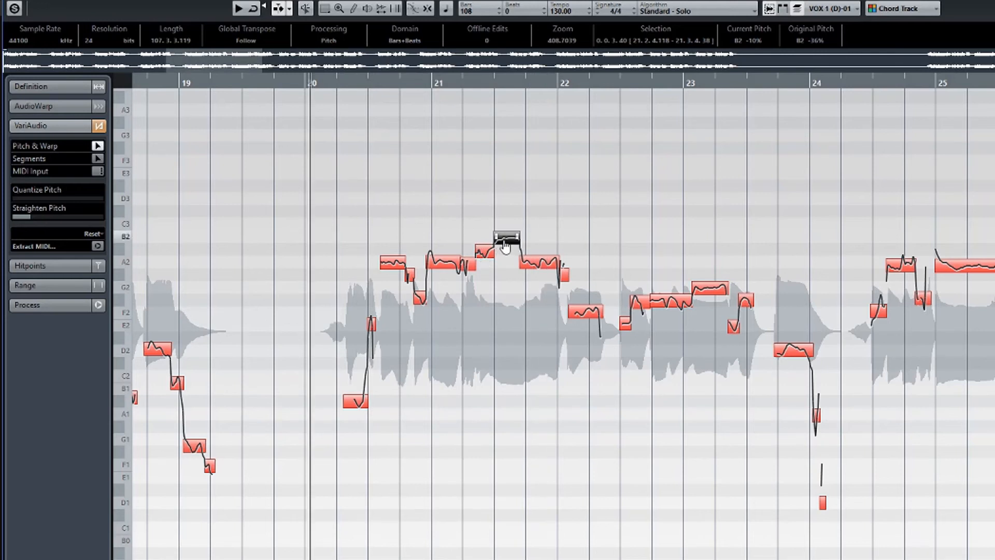
drag(505, 241, 507, 239)
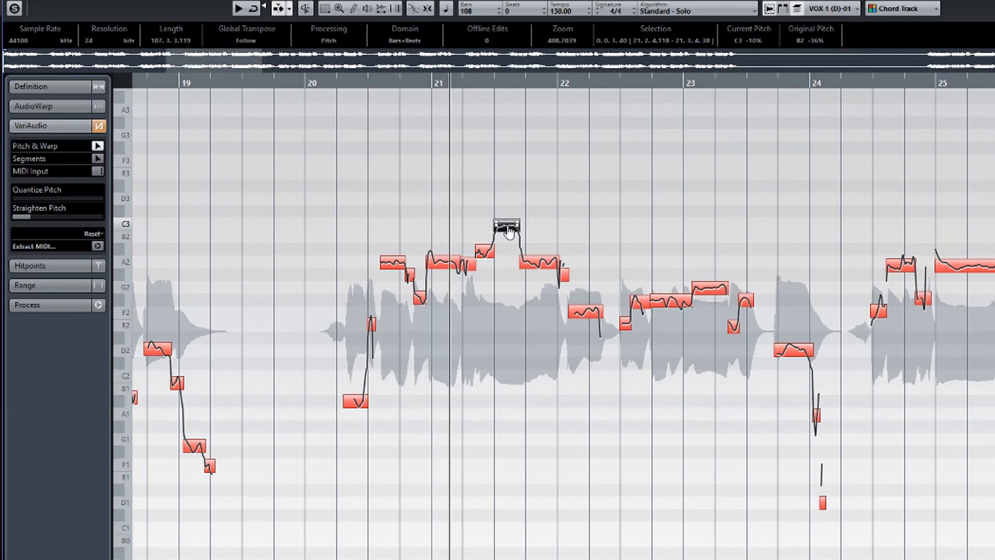
drag(510, 234, 509, 245)
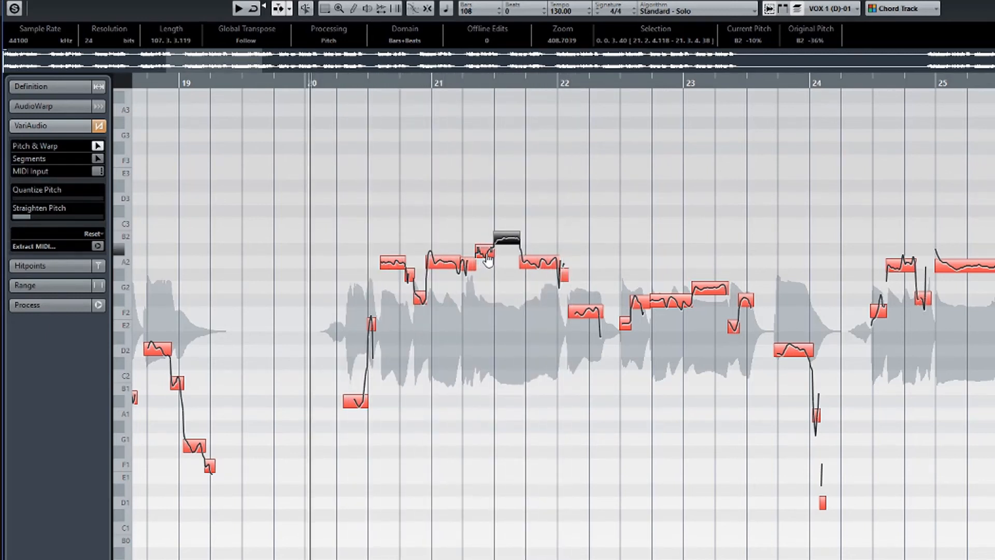
Raise the short segment just before the B2 note in bar 21 to B2 and split it in two
drag(487, 250, 487, 238)
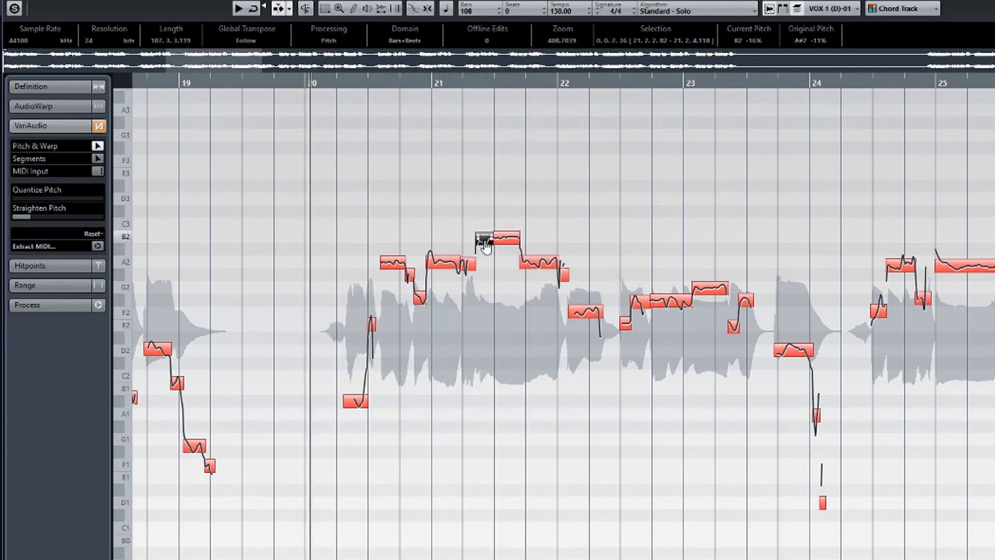
click(98, 159)
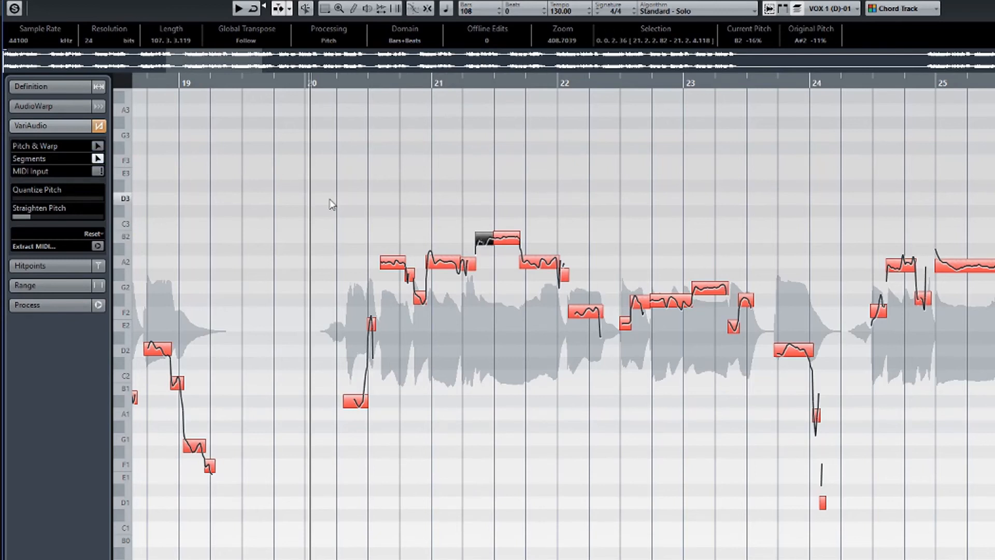
click(486, 245)
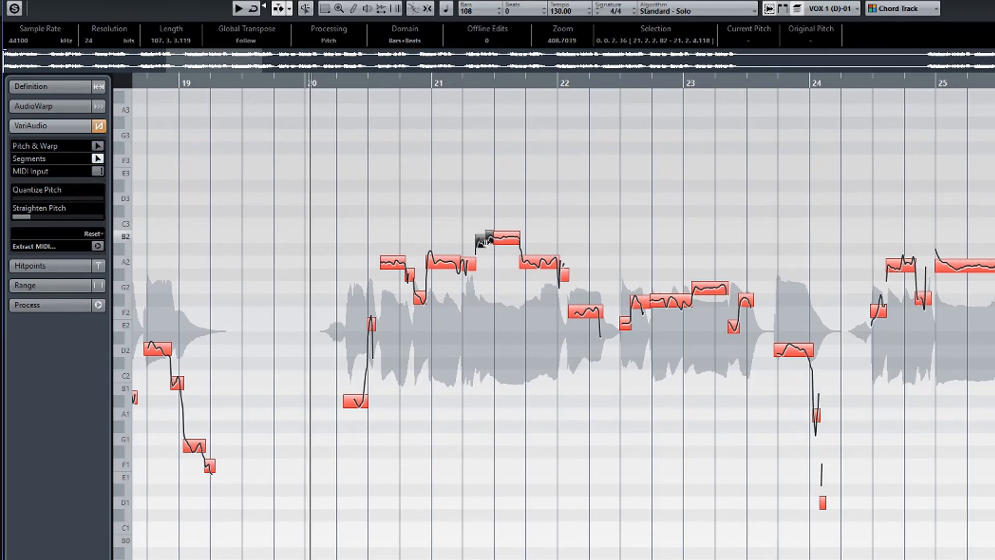
Lower both pieces of the split short segment to A#2 and quantize their pitch about two thirds
click(98, 145)
drag(481, 247, 482, 254)
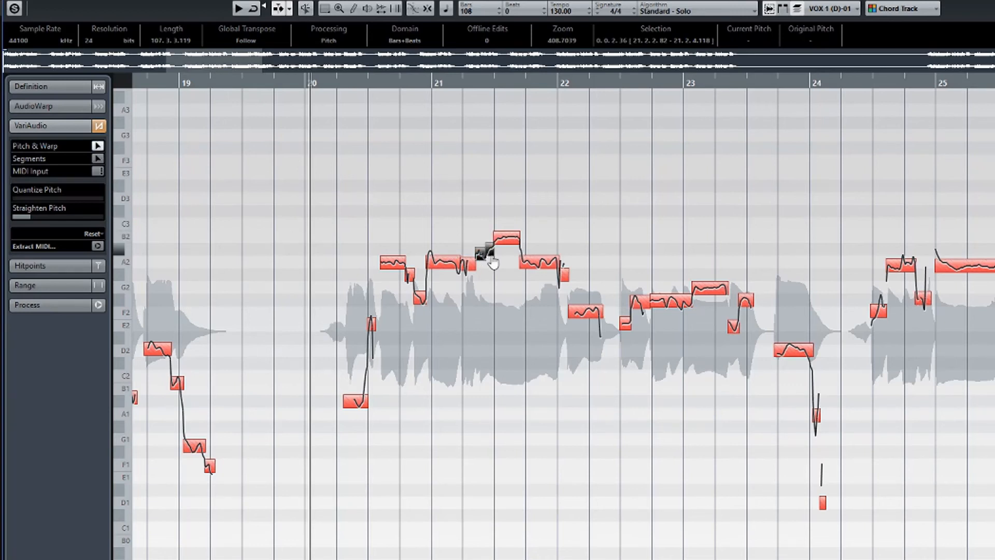
click(65, 199)
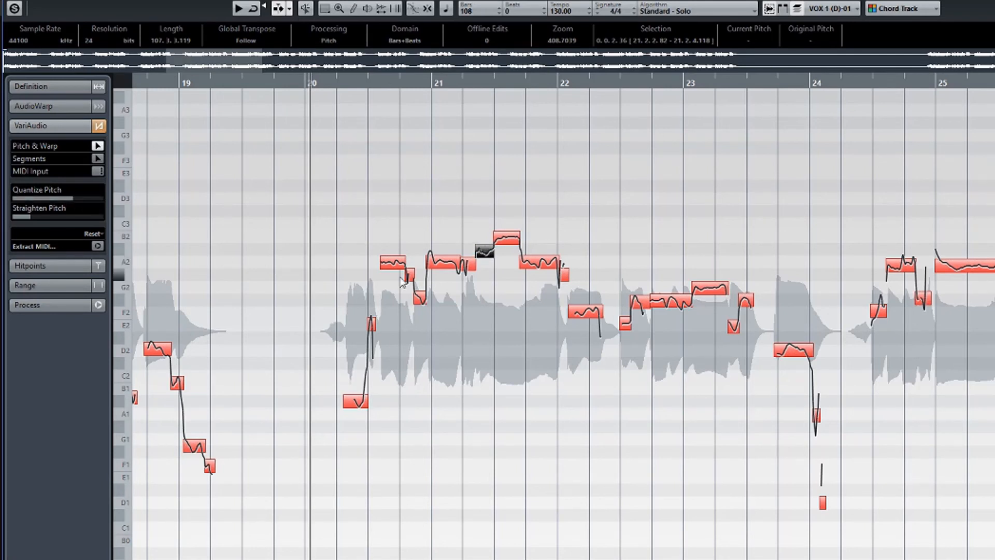
Raise only the second piece of the split short segment to B2 and play the phrase
click(489, 257)
drag(490, 257, 493, 248)
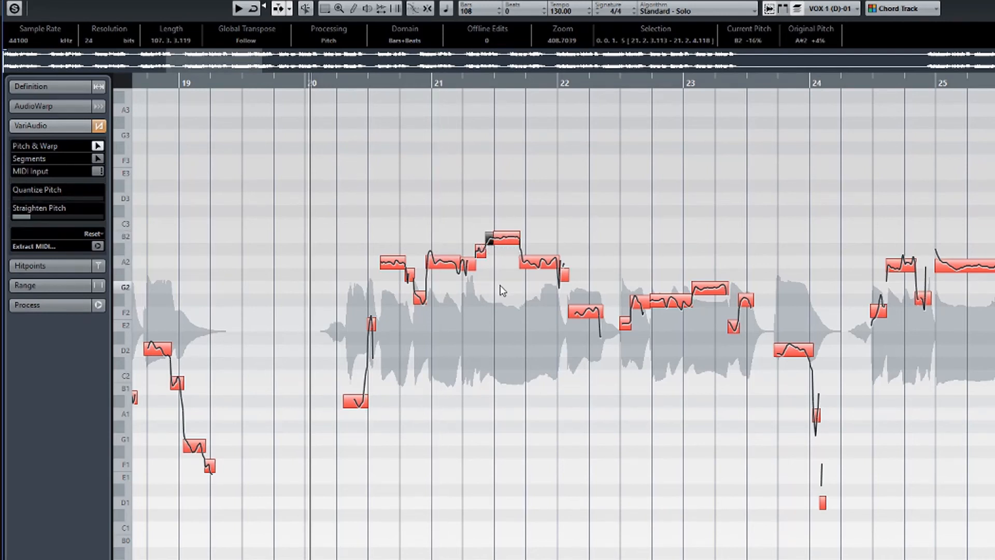
key(space)
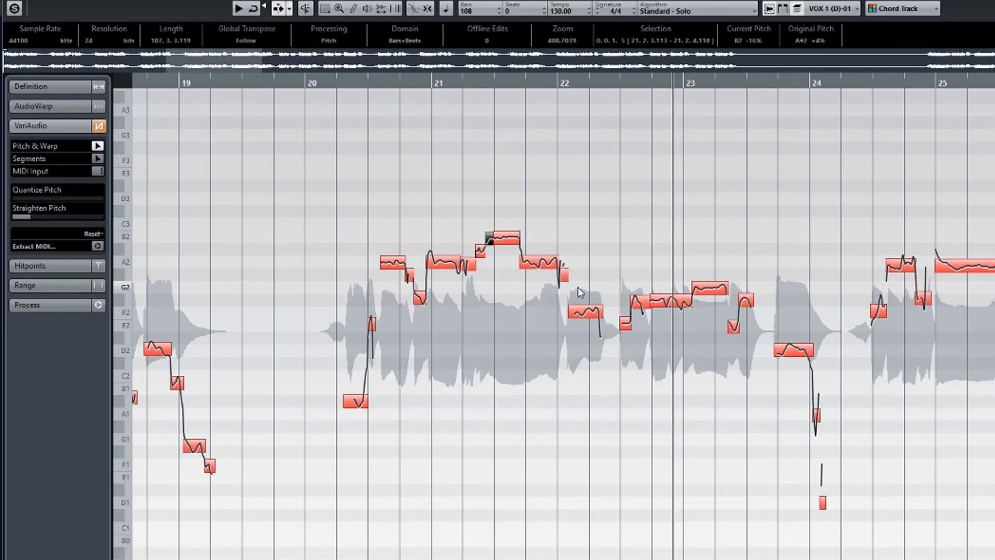
key(space)
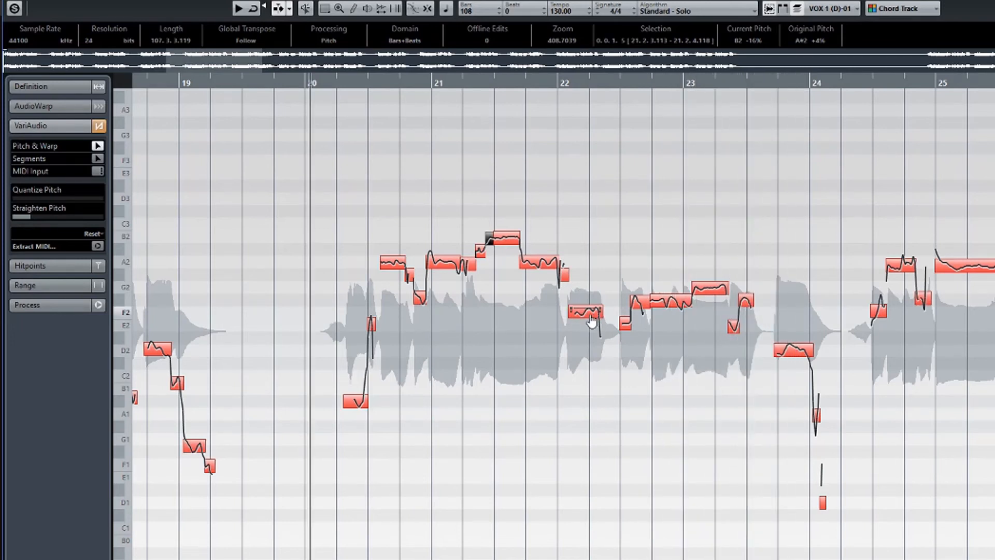
Raise the F2 segment near the start of bar 22 to F#2 and play the phrase
drag(591, 319, 592, 310)
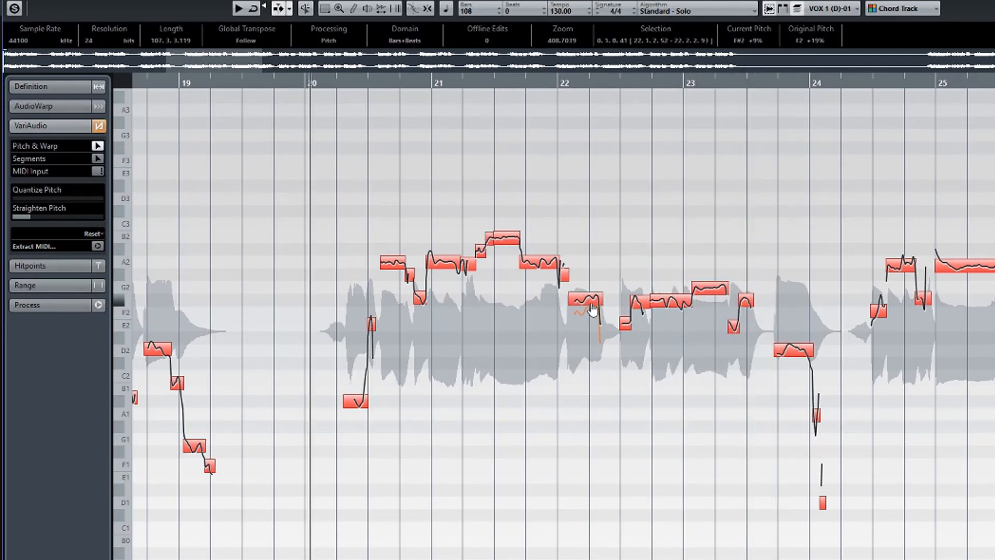
key(space)
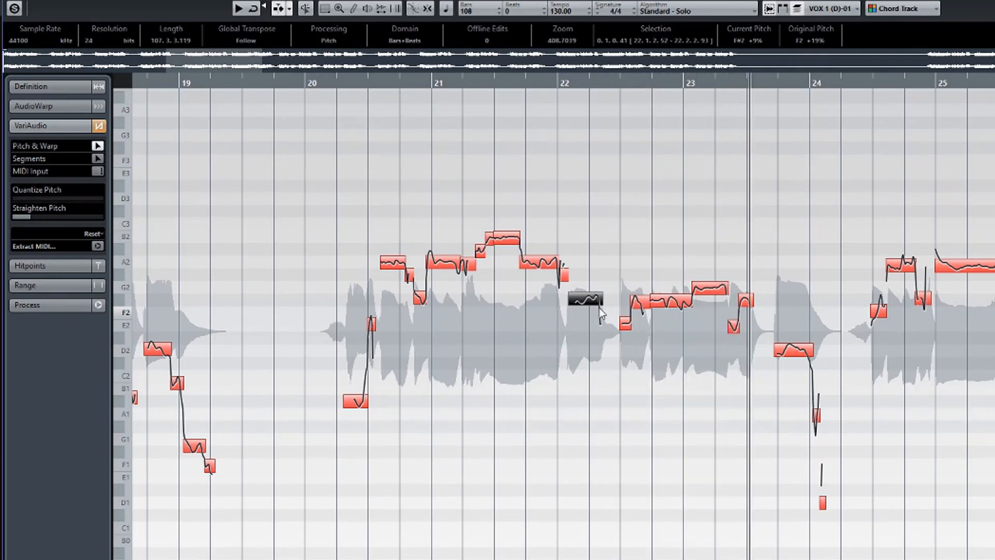
key(space)
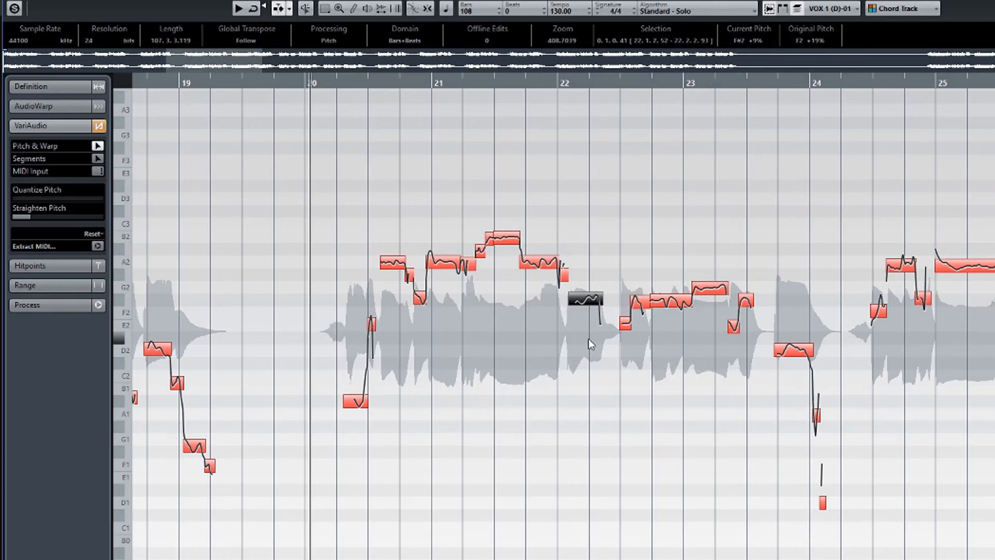
Select the long B2 segment in bar 21 and audition the reshaped melody from bar 20
click(505, 248)
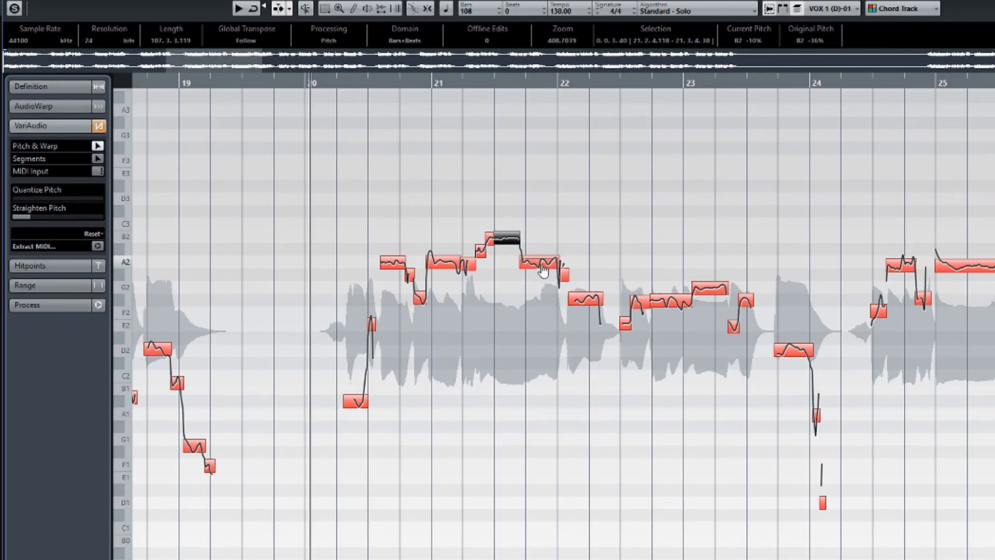
key(space)
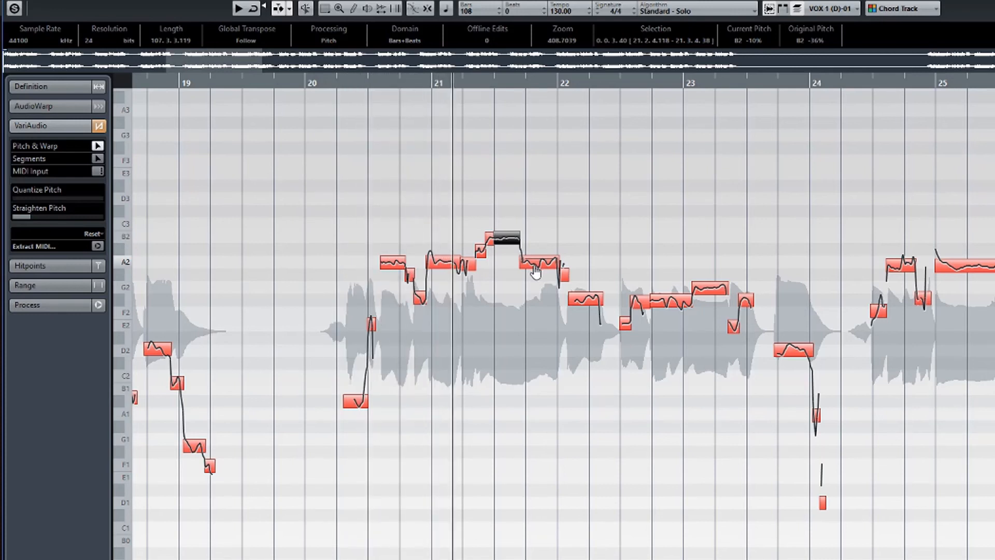
key(space)
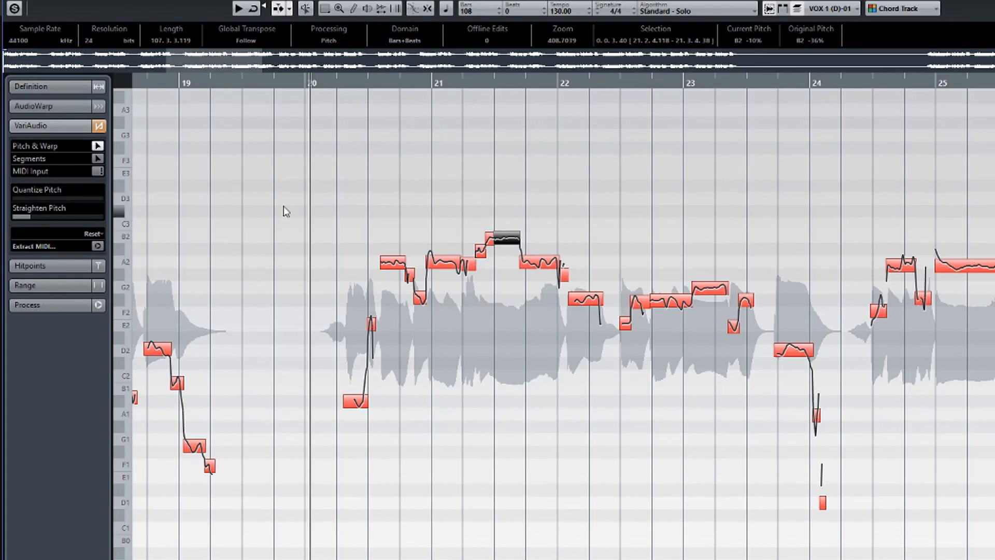
Split the A2 segment at the end of bar 21 near its middle and quantize both halves about 55 percent
click(98, 159)
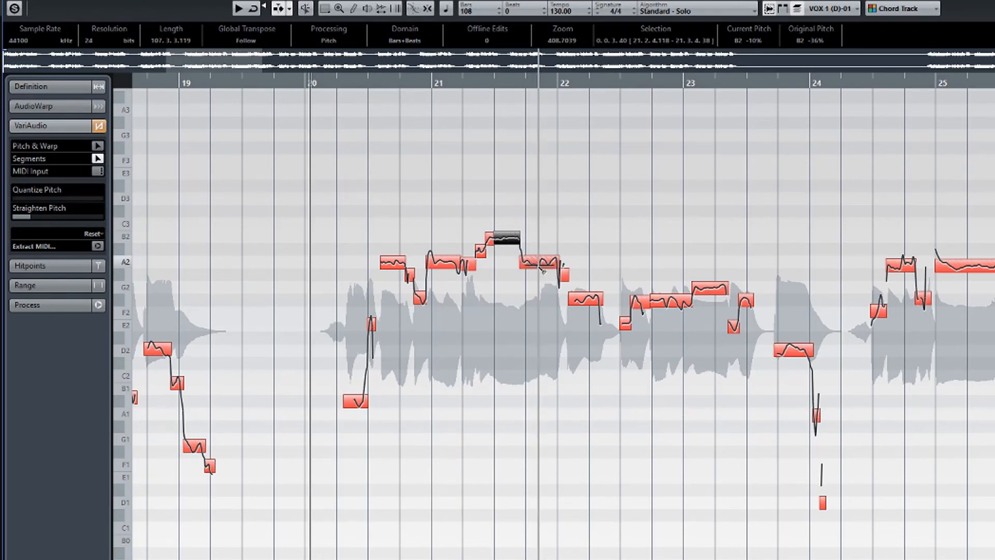
alt+click(538, 268)
click(96, 147)
click(61, 198)
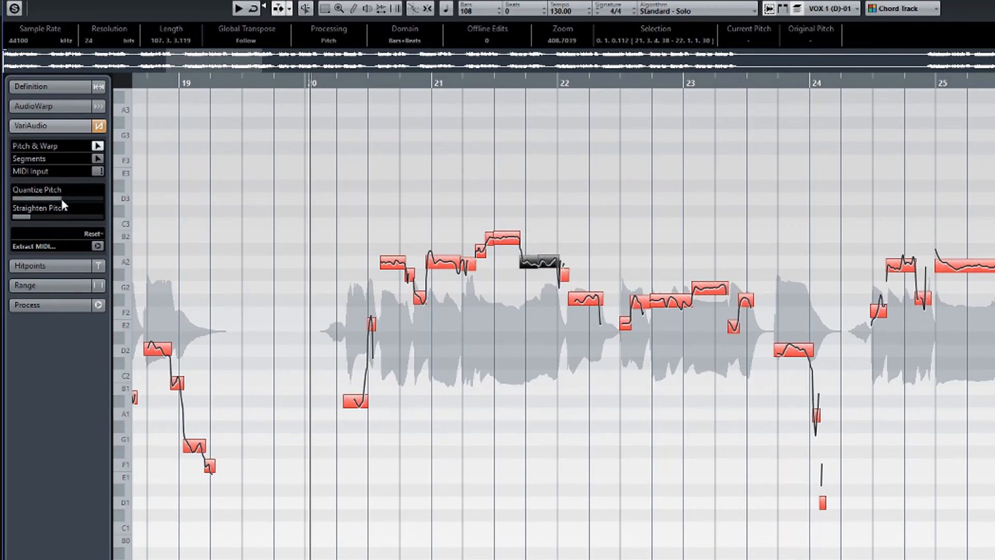
Raise the first half of the split A2 segment to A#2, audition it, and raise it further to B2
click(527, 263)
drag(530, 268, 529, 254)
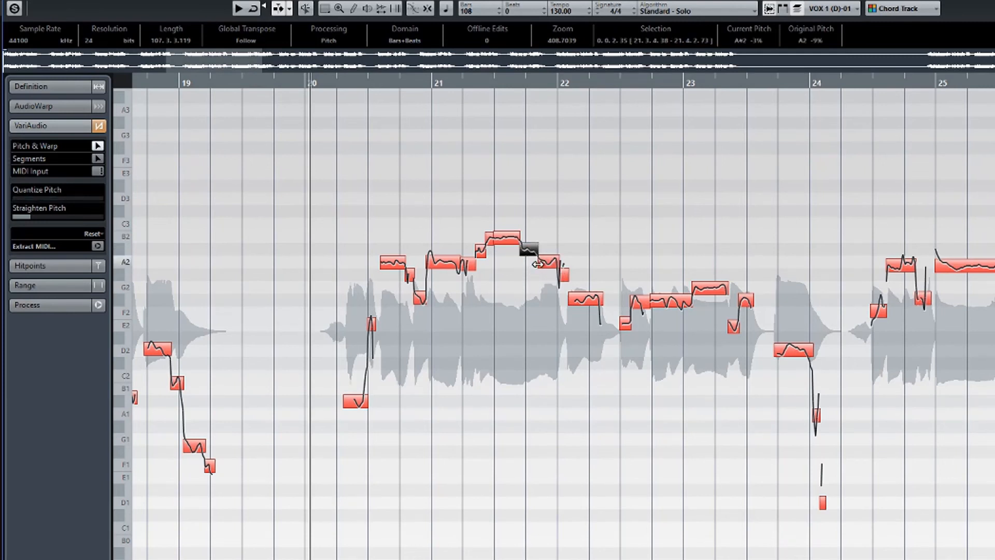
key(space)
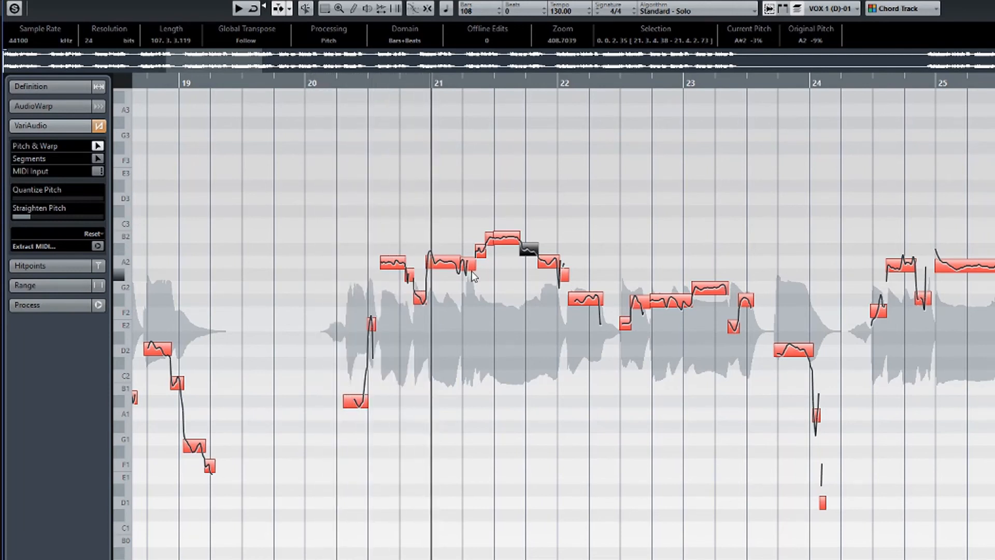
key(space)
drag(525, 251, 531, 251)
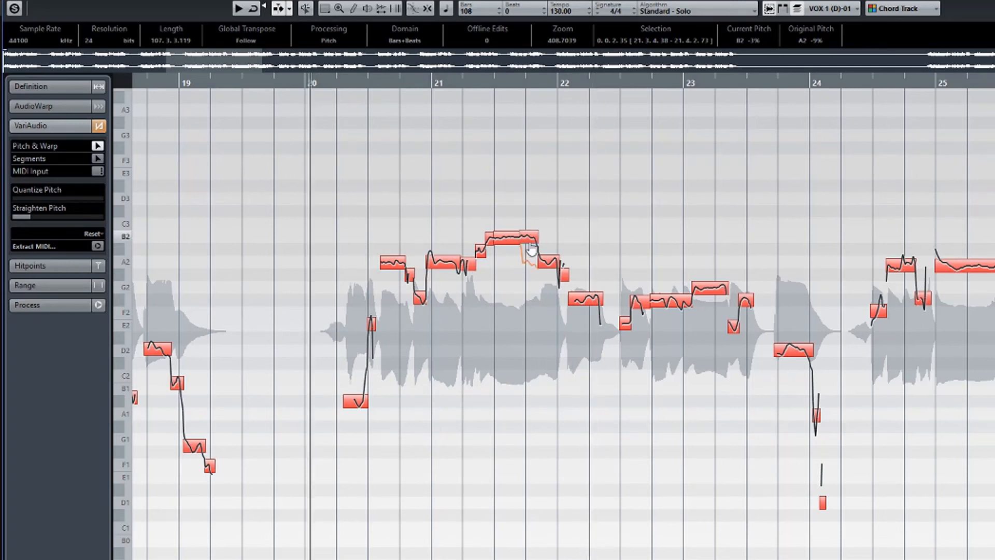
Lower the raised B2 segment at the end of bar 21 back to A2 and audition the phrase from bar 20
key(space)
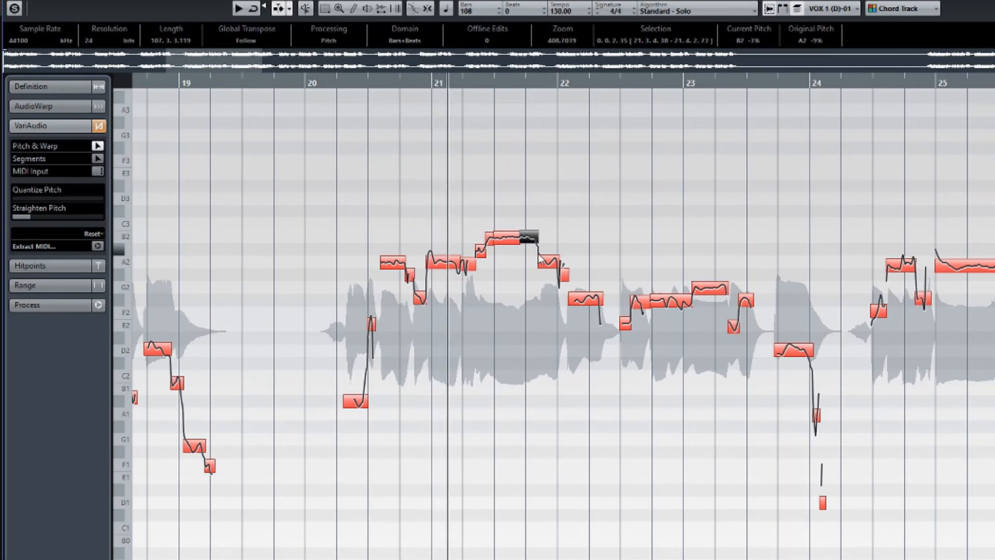
key(space)
drag(531, 240, 529, 266)
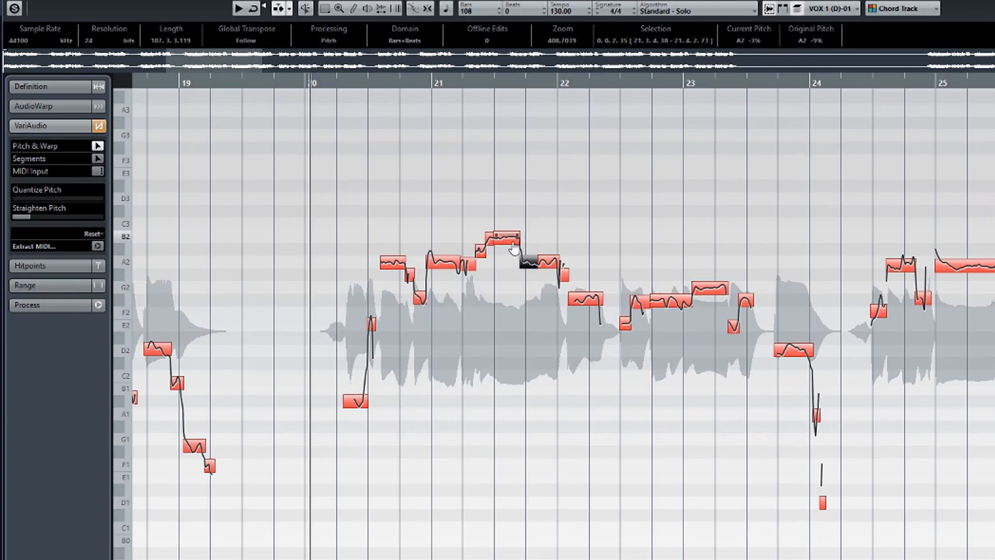
key(space)
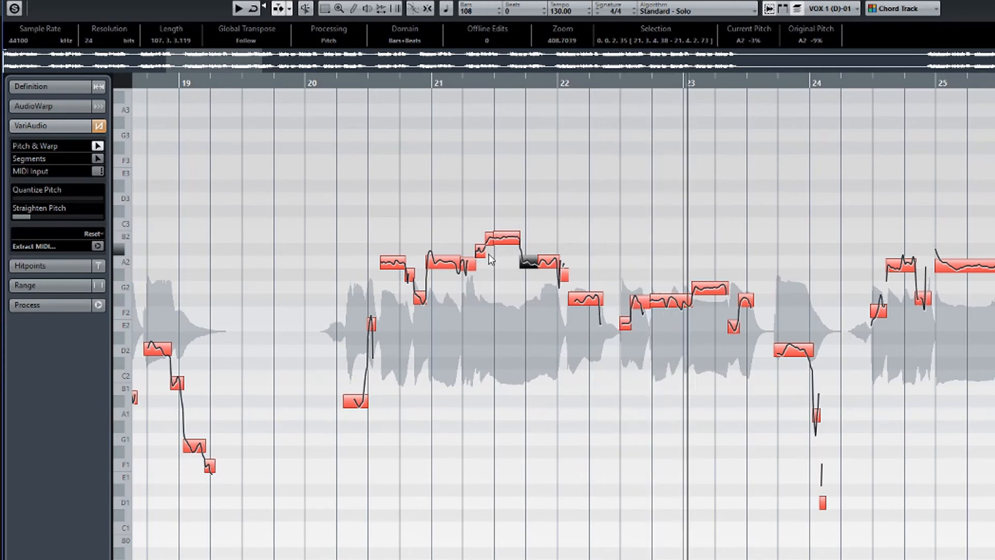
key(space)
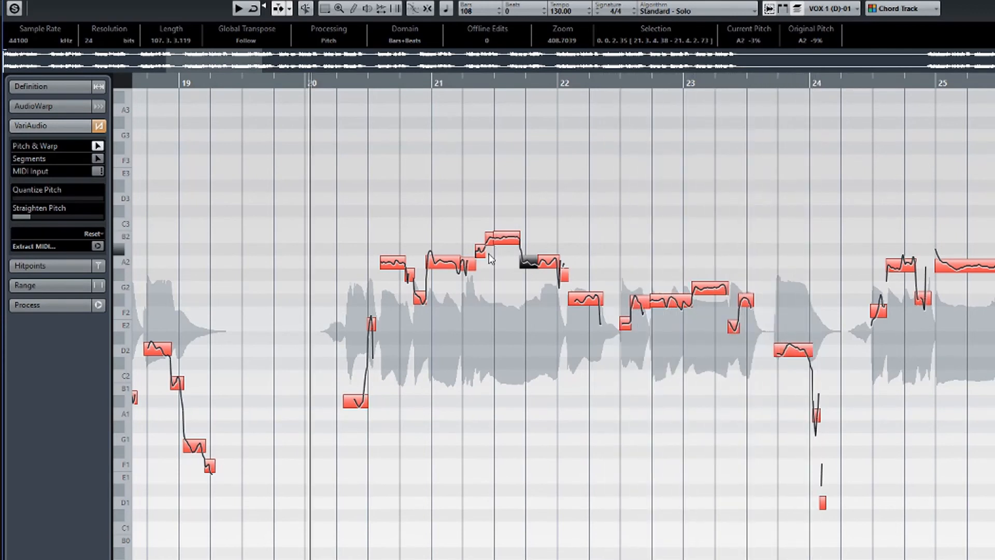
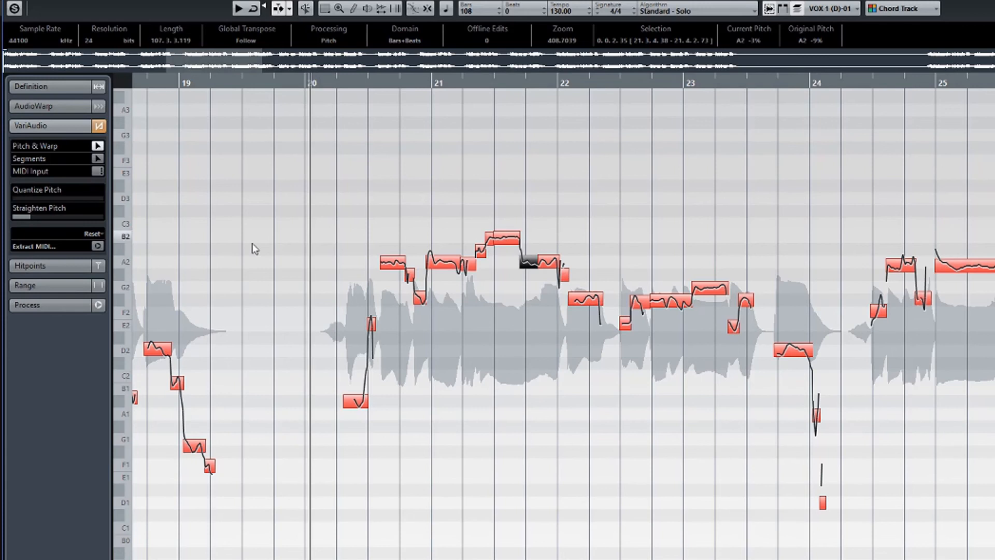
Flatten the vocal's realtime processing using the Realtime algorithm preset
click(73, 308)
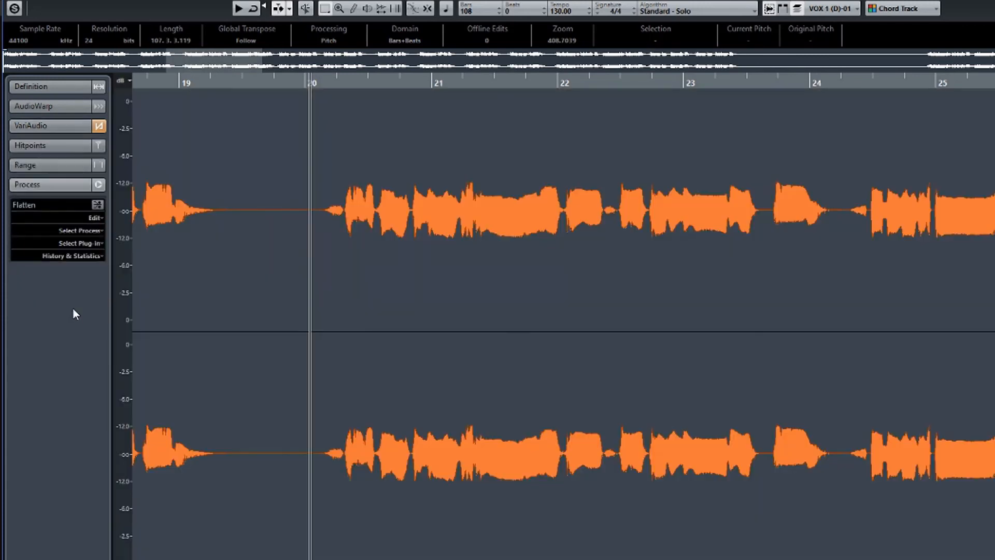
click(99, 207)
click(622, 300)
click(621, 301)
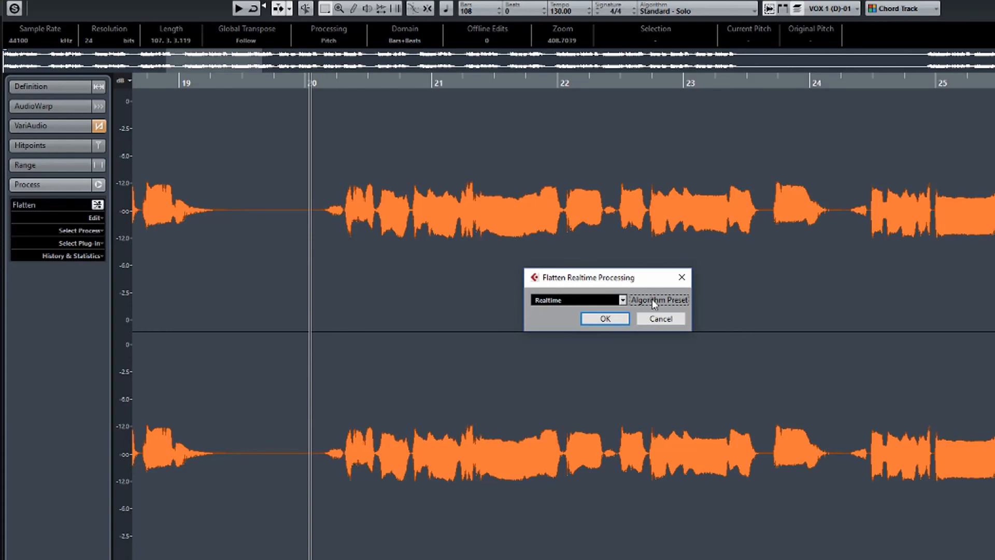
click(604, 319)
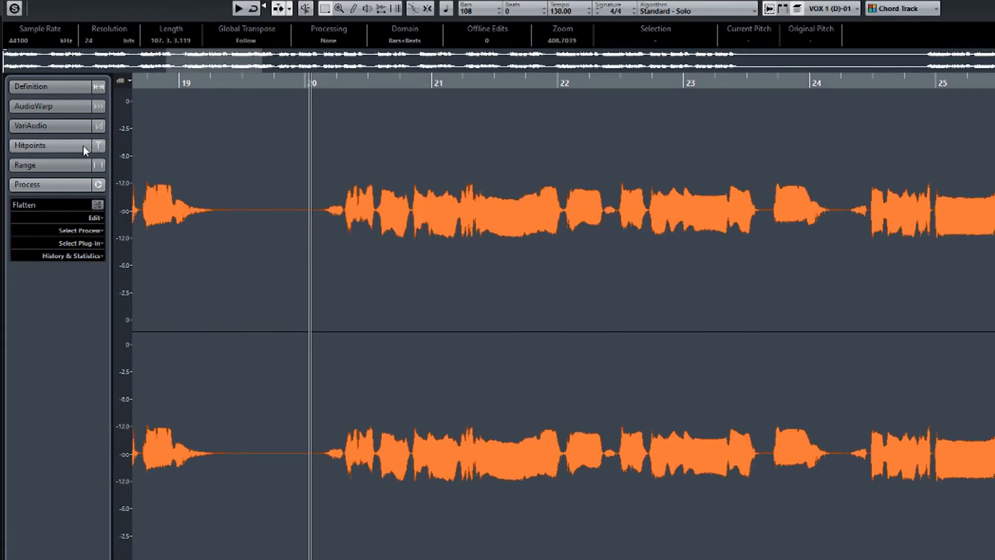
Display the flattened vocal in VariAudio and audition it from bar 20
click(72, 129)
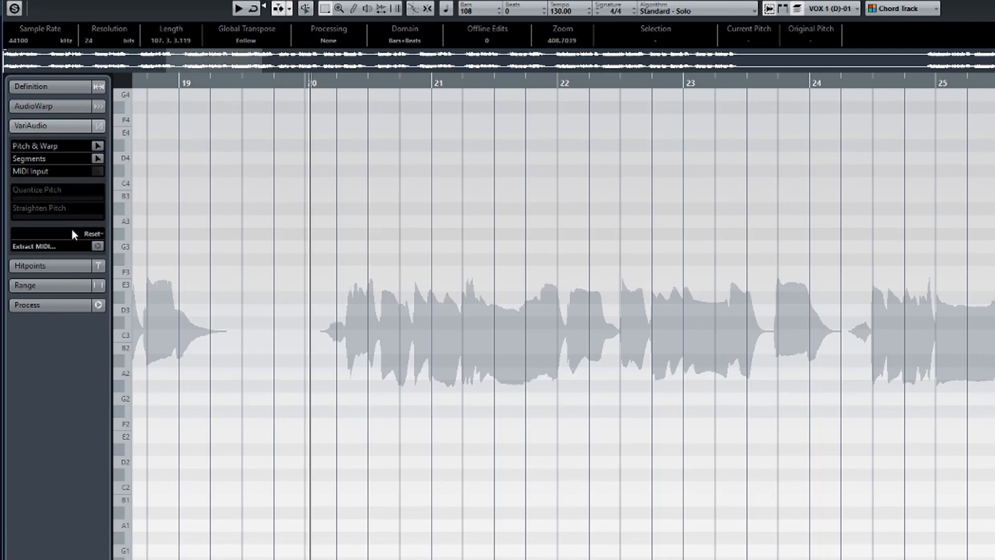
key(space)
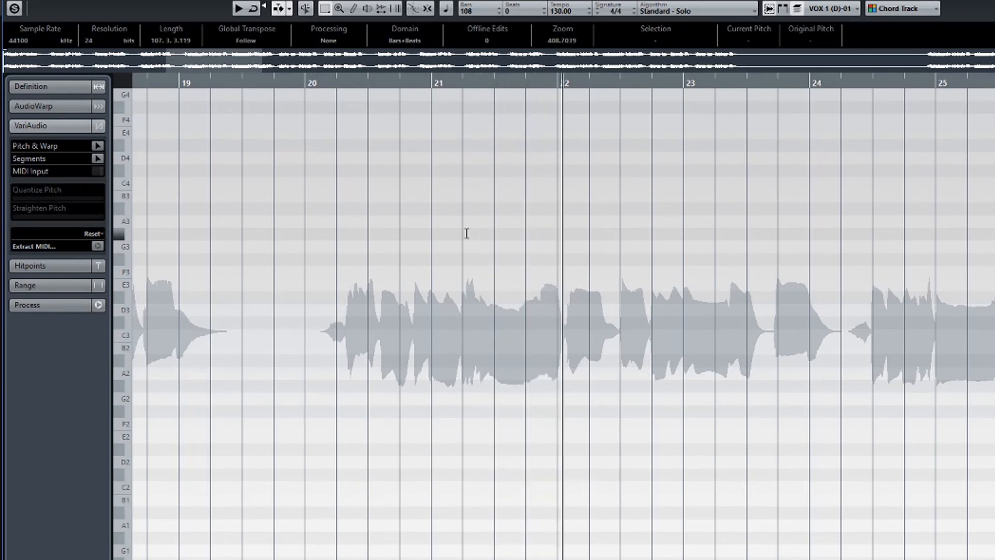
key(space)
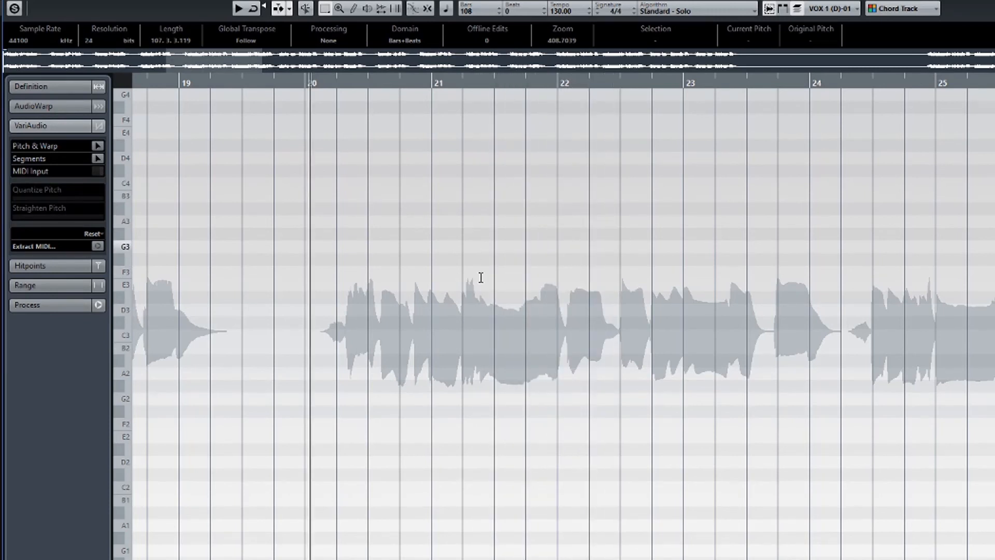
Restore the vocal's VariAudio pitch edits from before flattening and return to Pitch & Warp editing
click(64, 304)
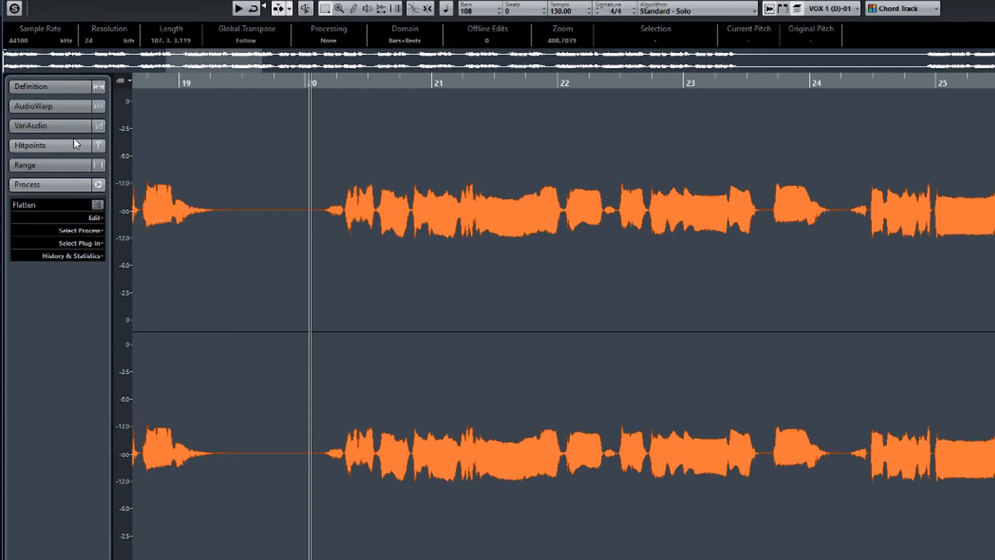
click(62, 126)
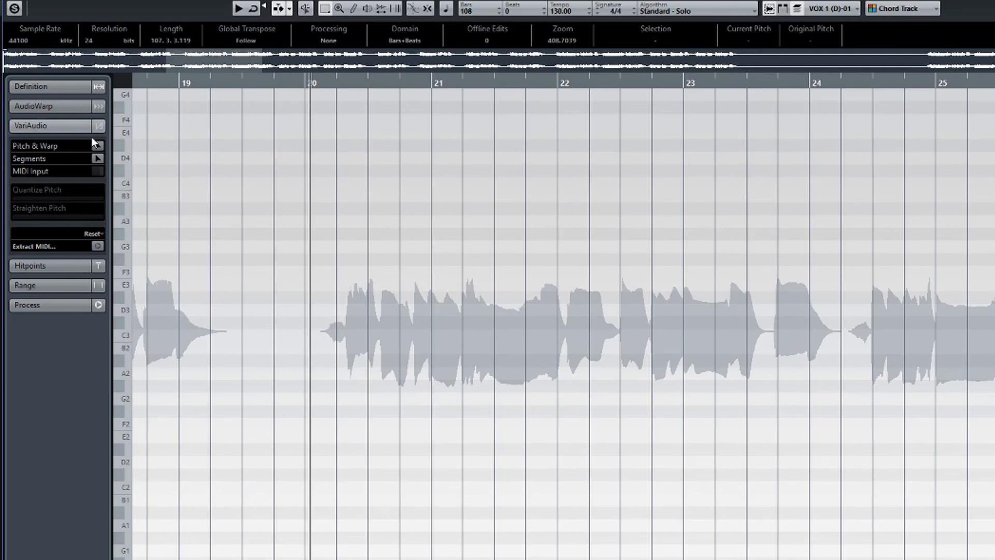
click(98, 126)
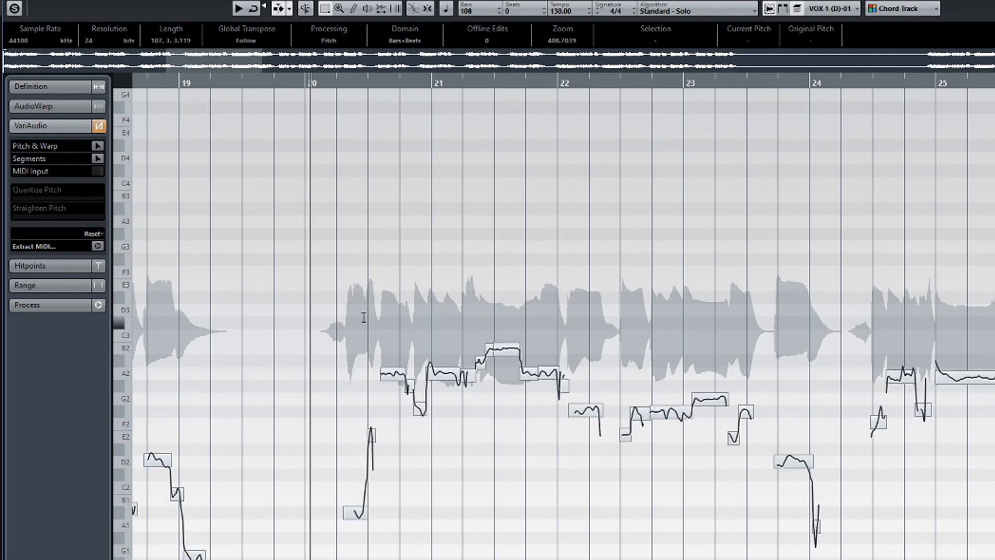
click(99, 145)
Enlarge the VOX 1 track in the project and open its Vocals 1 event together with VOX 1 (D) for editing
scroll(497, 215, down, 4)
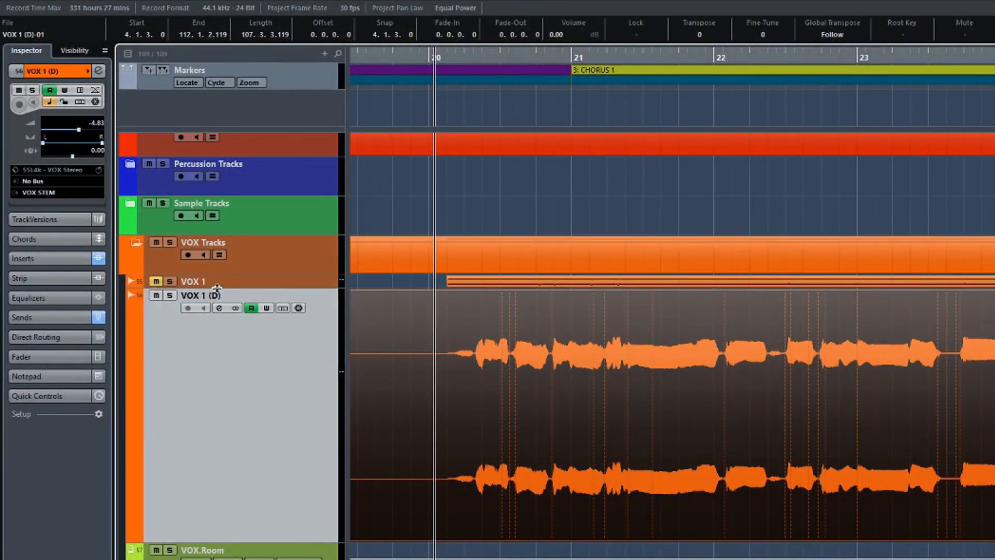
drag(217, 288, 217, 364)
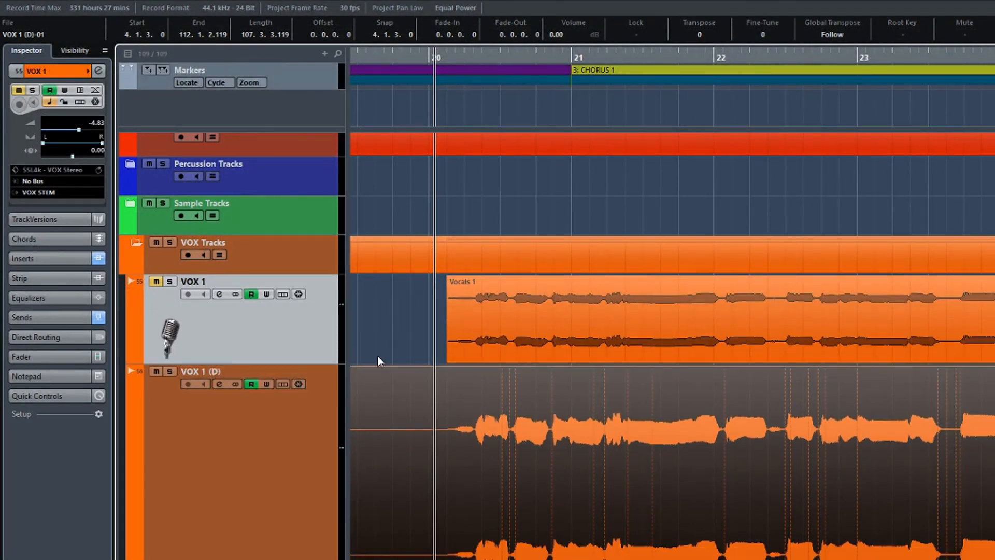
click(589, 326)
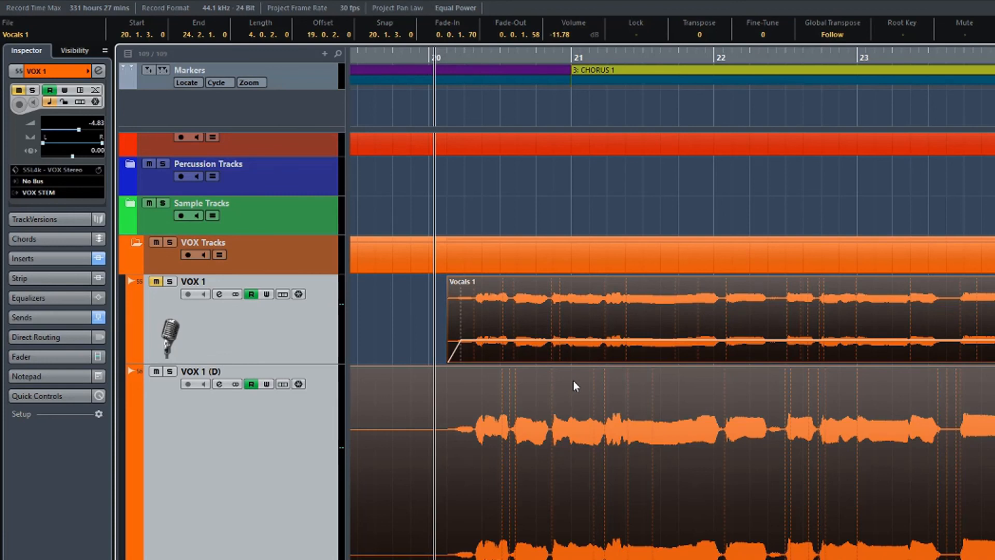
key(Return)
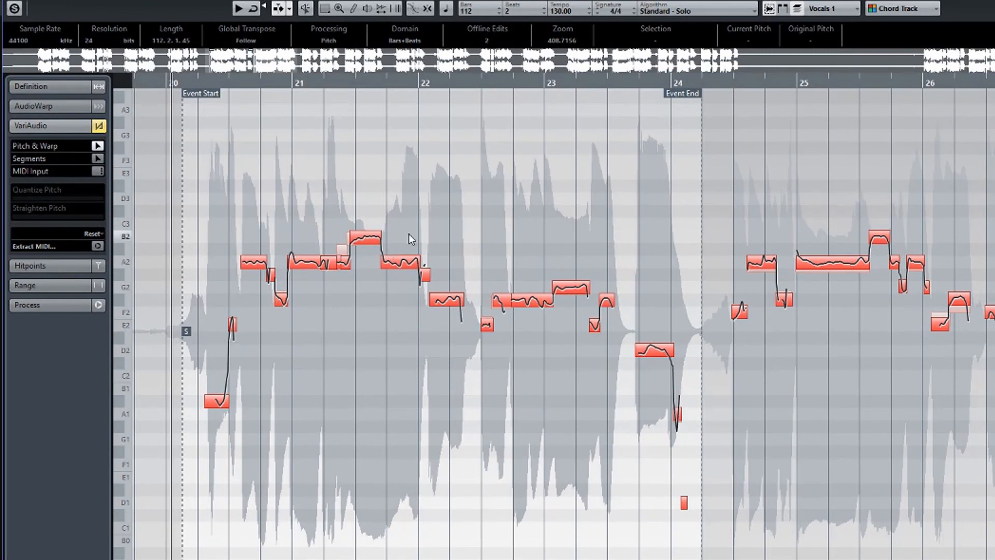
Compare the Vocals 1 note segments with those of VOX 1 (D) from bar 21 through bar 55
scroll(666, 305, right, 10)
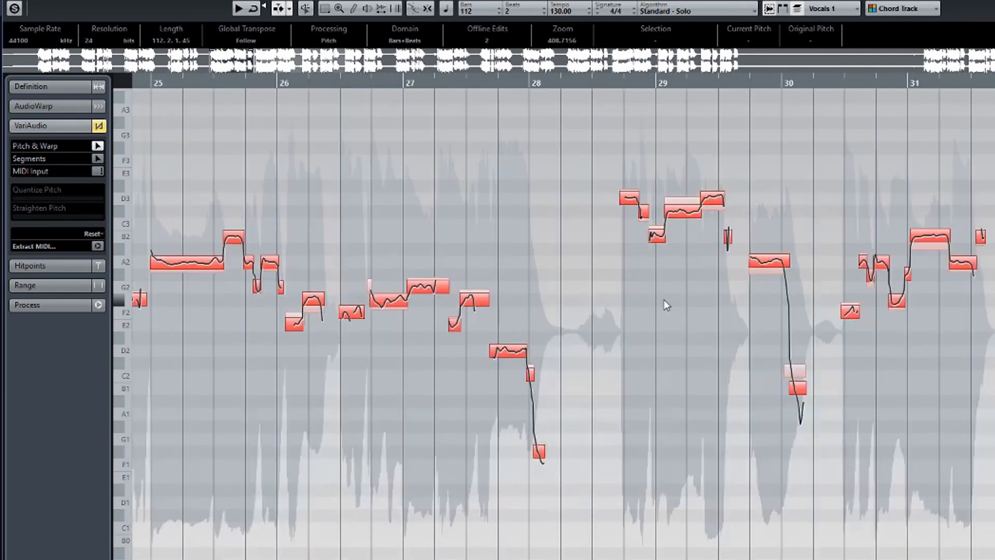
scroll(666, 304, right, 2)
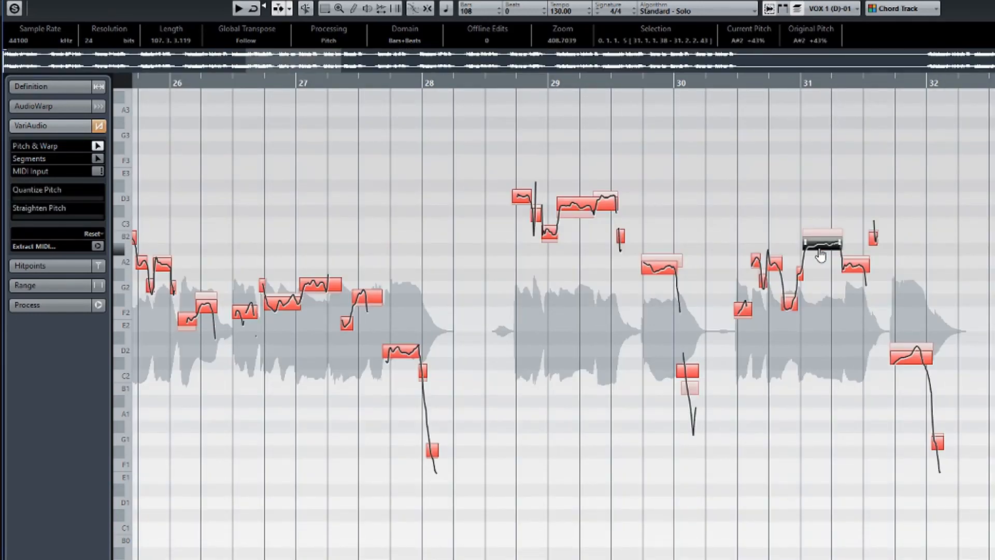
drag(820, 255, 821, 247)
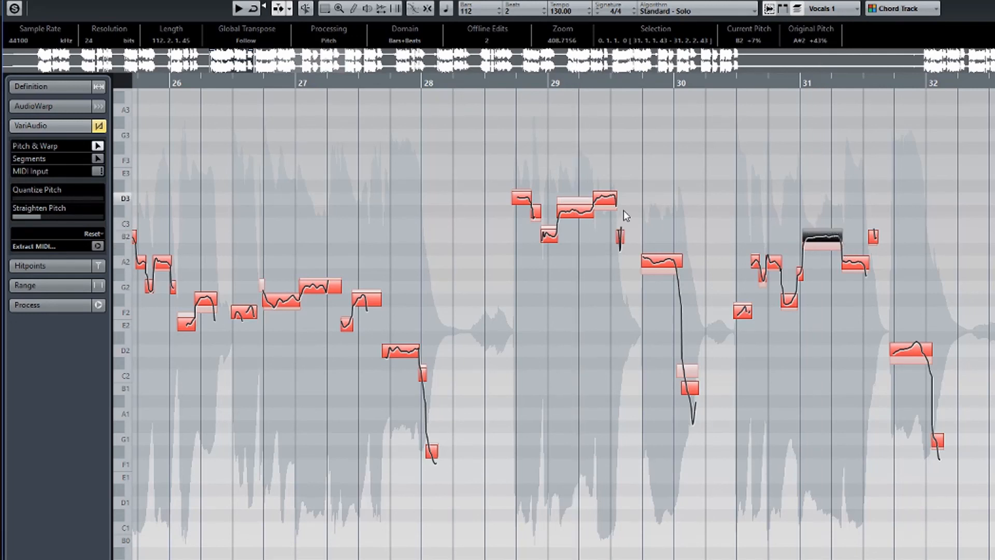
scroll(944, 258, right, 4)
scroll(944, 258, right, 6)
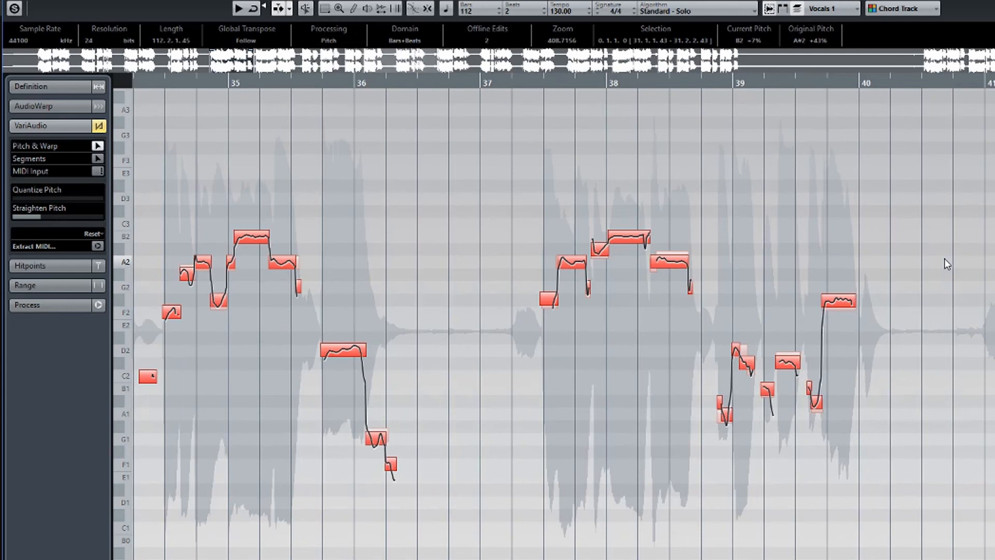
scroll(962, 316, right, 6)
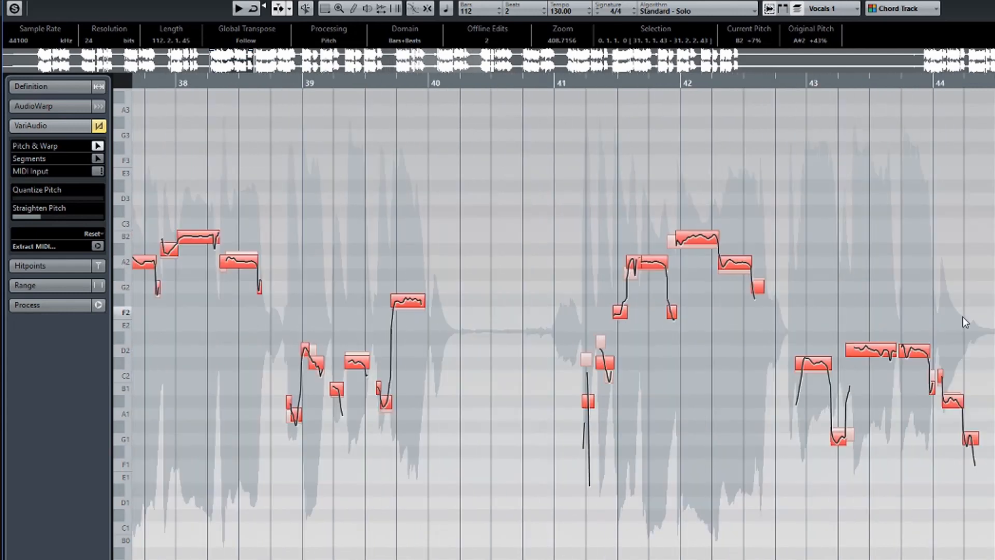
scroll(962, 316, left, 2)
scroll(963, 322, right, 2)
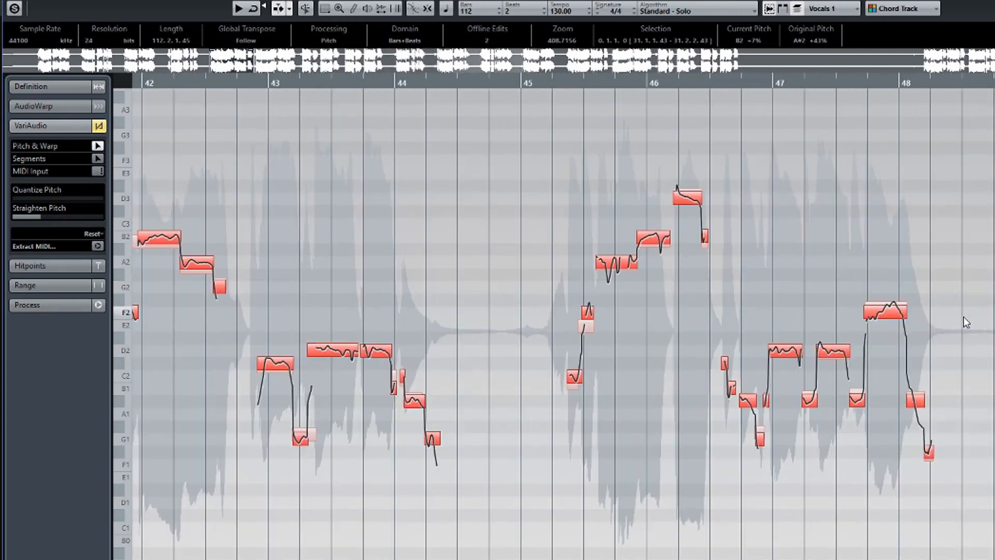
scroll(871, 327, right, 5)
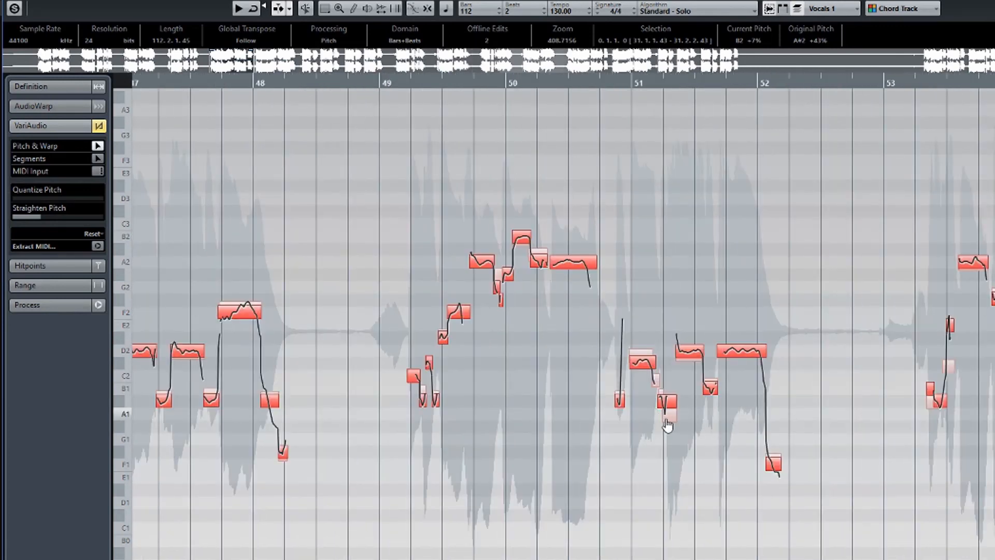
scroll(744, 413, right, 3)
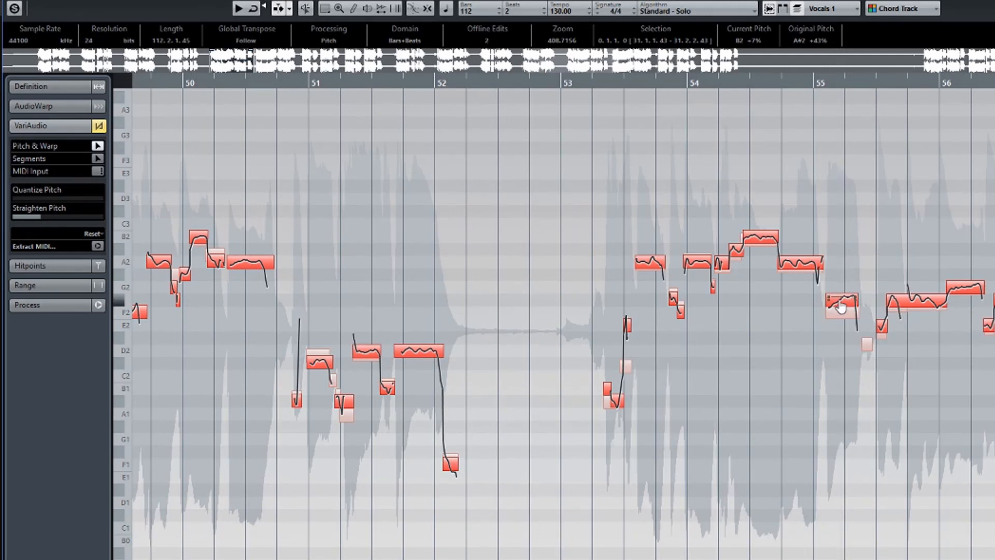
Compare both versions of the segment at the start of bar 55 and lower the Vocals 1 one to F2
click(841, 313)
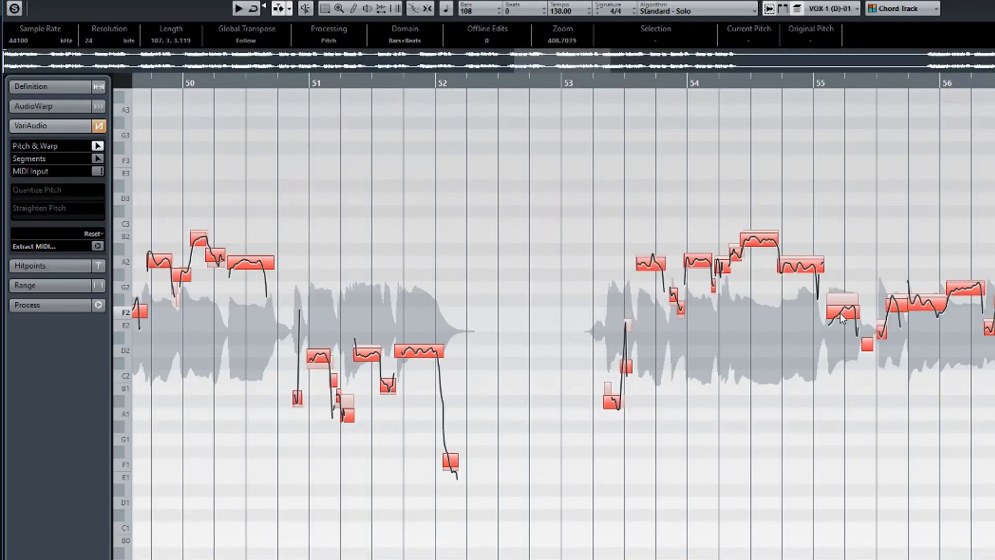
click(841, 316)
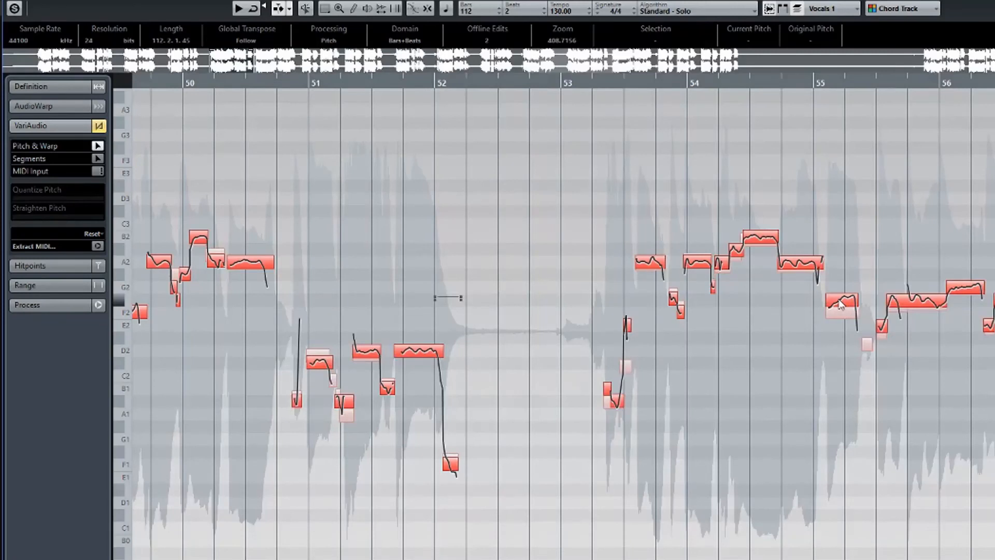
click(841, 303)
drag(840, 305, 840, 318)
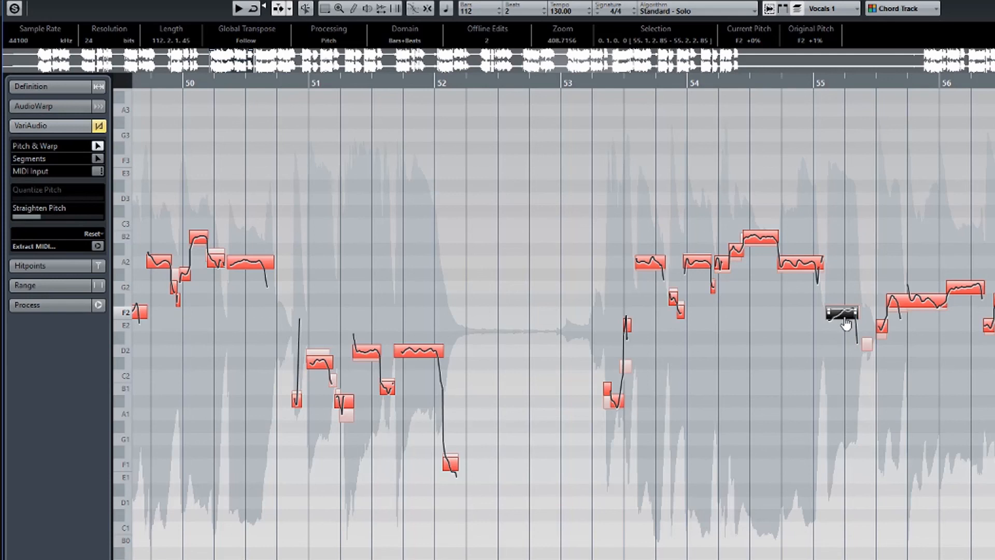
Raise the C#3 segment near the end of bar 61 in VOX 1 (D) to D3
scroll(846, 322, right, 8)
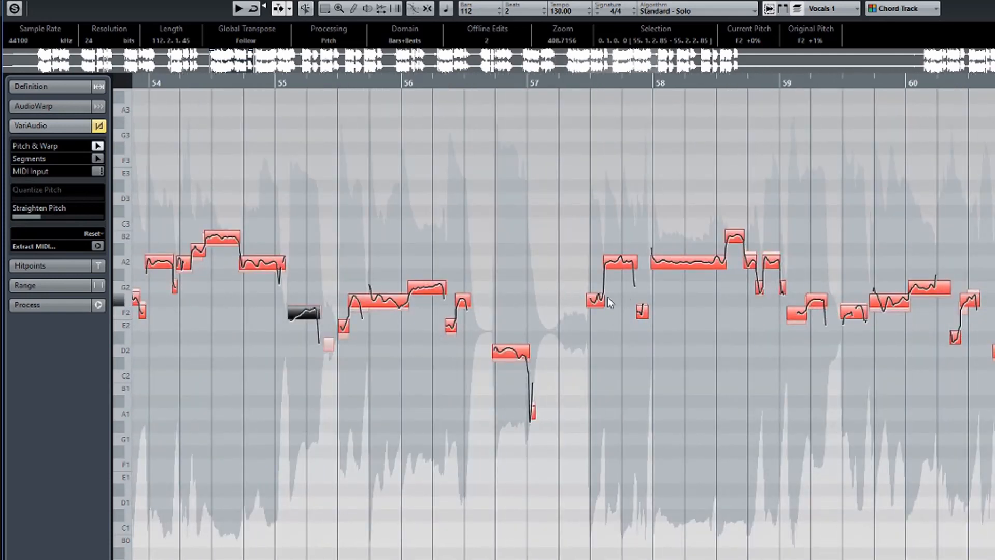
scroll(608, 298, right, 5)
drag(593, 207, 594, 213)
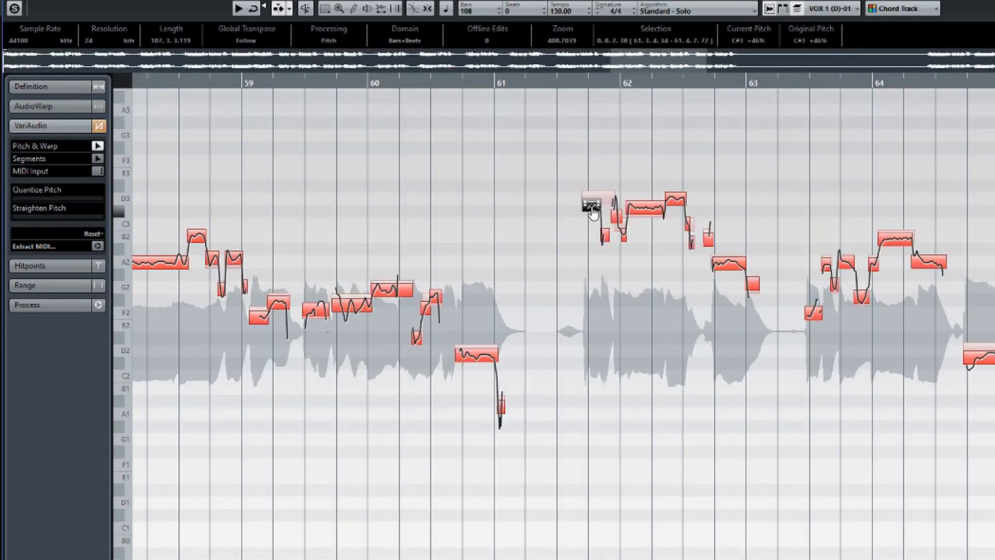
drag(592, 213, 592, 206)
click(592, 206)
scroll(760, 238, down, 3)
scroll(759, 244, up, 3)
Raise the long C#2 segment at the end of bar 64 in VOX 1 (D) to D2
scroll(758, 244, right, 6)
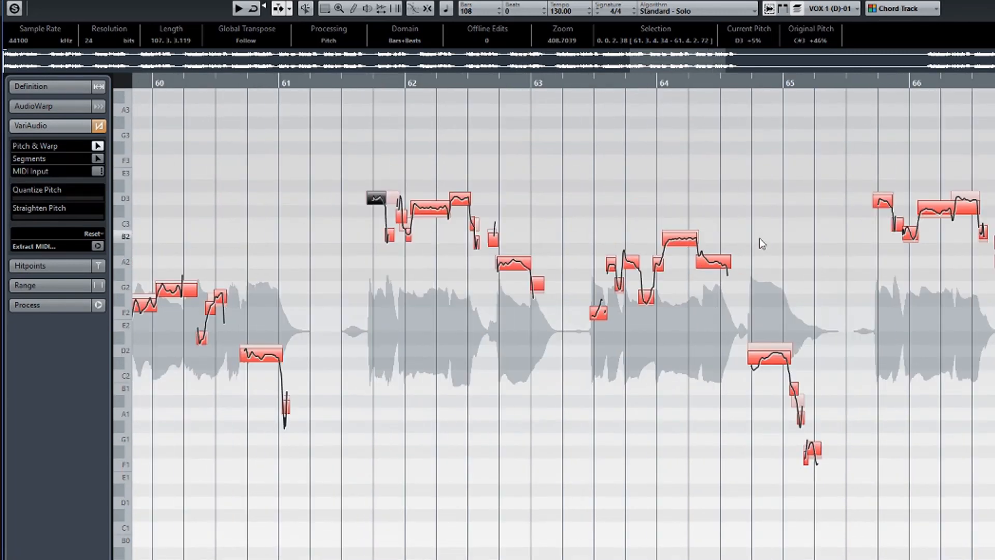
click(665, 363)
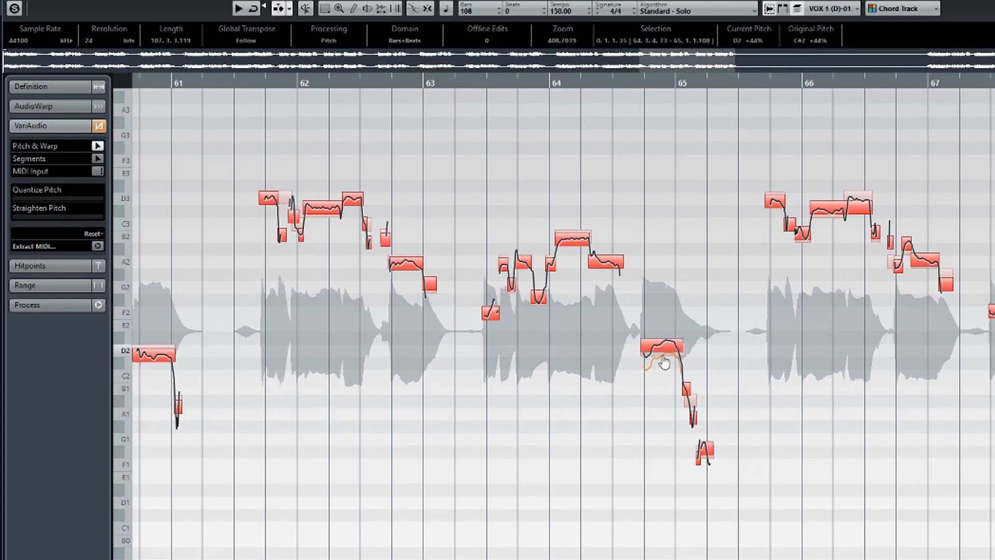
drag(664, 362, 664, 360)
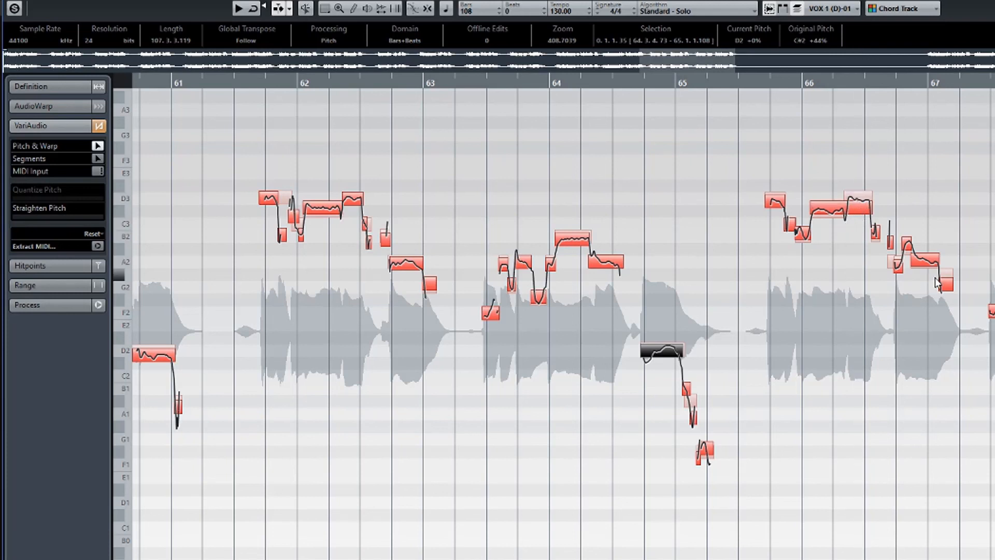
Review the VOX 1 (D) segments back through bar 7, and reopen that event from the project for editing
scroll(952, 278, right, 10)
scroll(952, 278, left, 20)
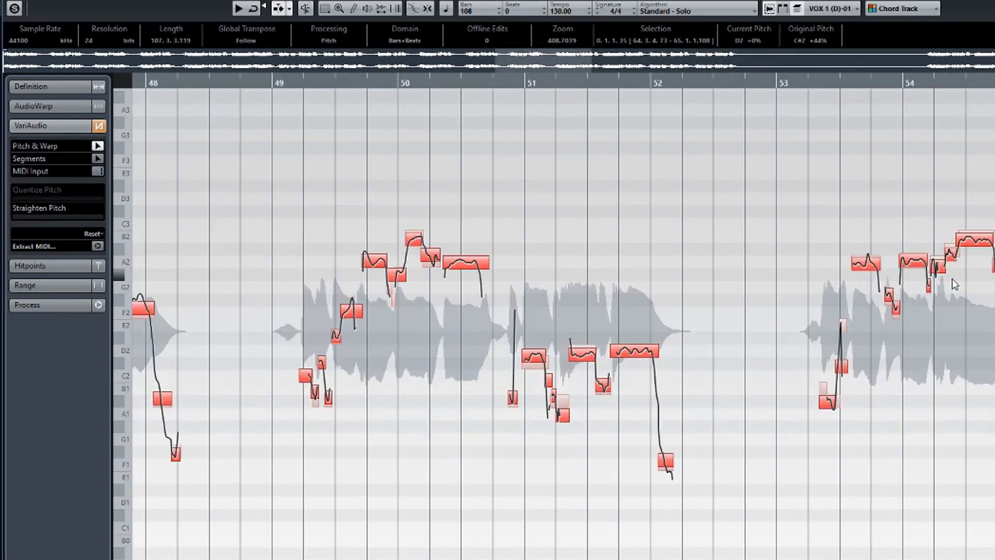
scroll(952, 279, left, 20)
scroll(952, 279, left, 17)
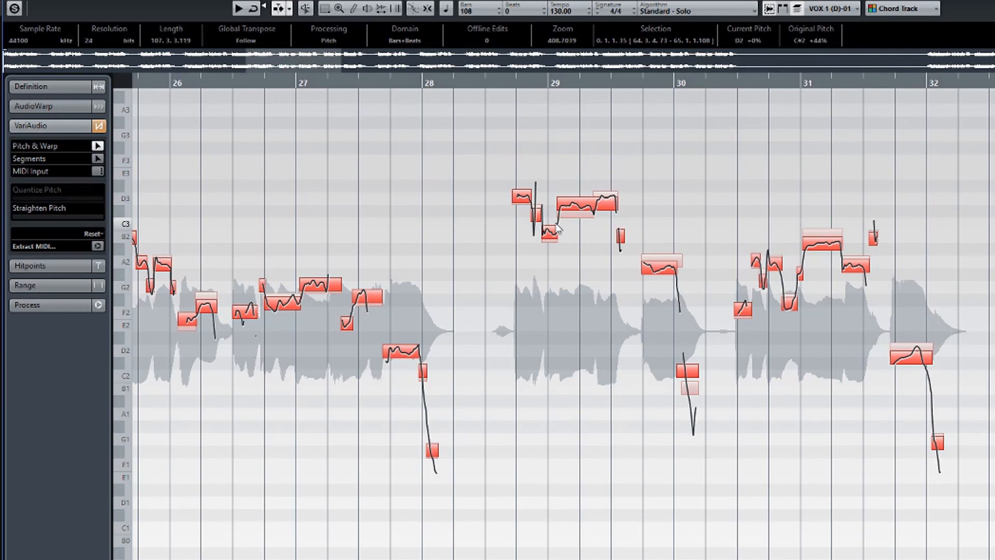
scroll(570, 228, left, 10)
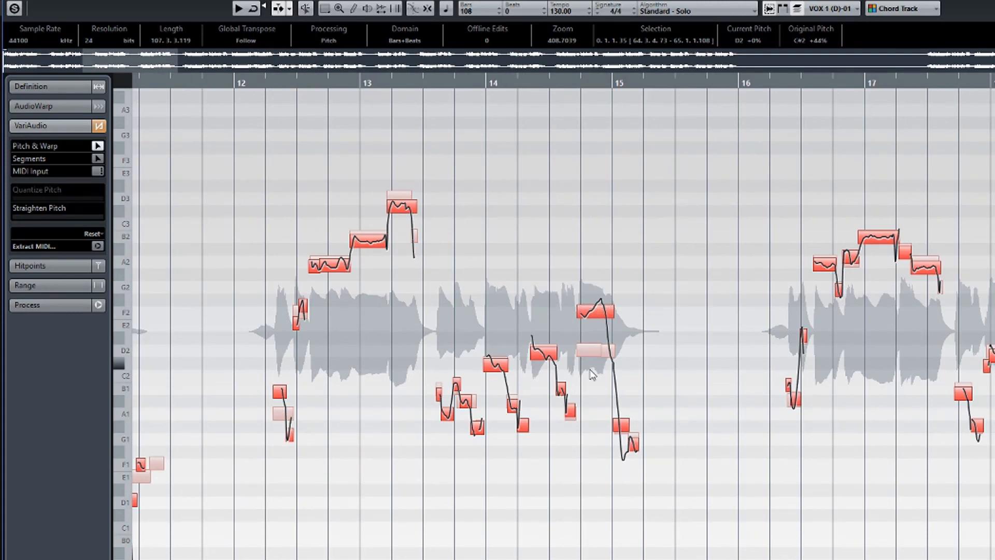
scroll(592, 379, left, 4)
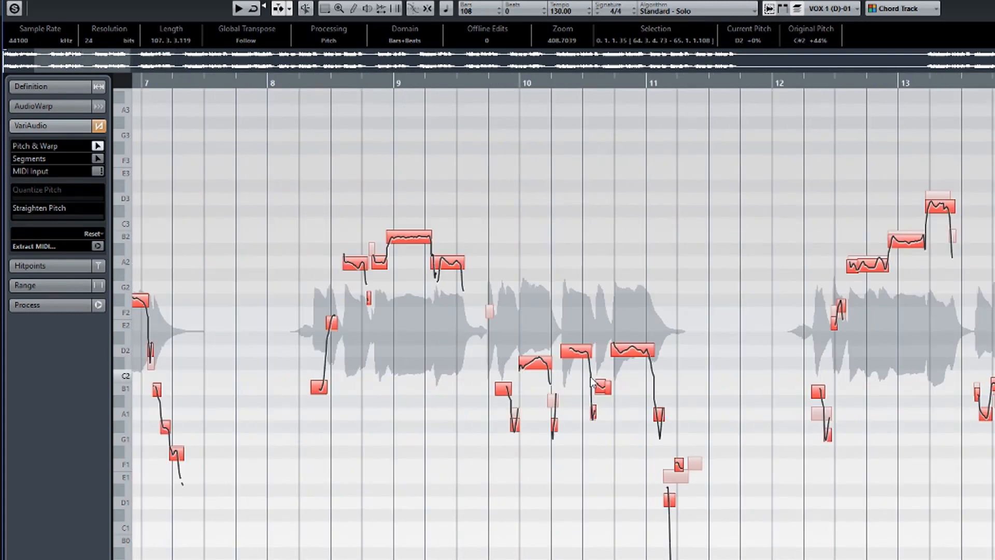
scroll(592, 381, left, 3)
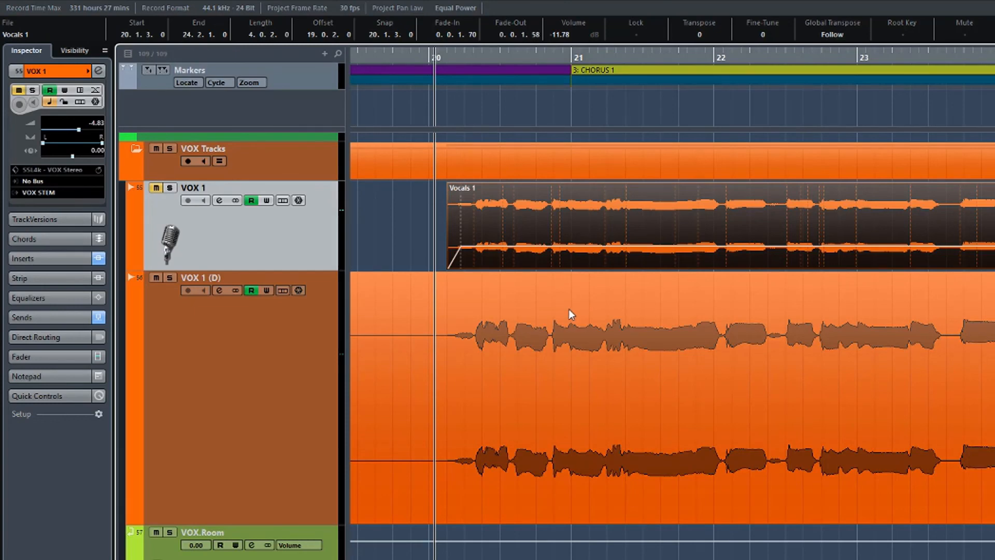
double_click(561, 319)
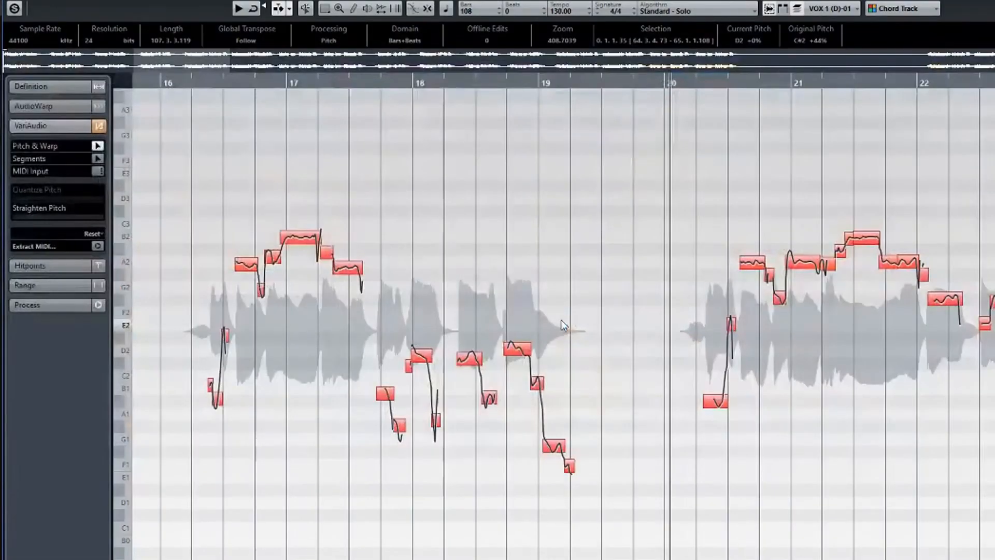